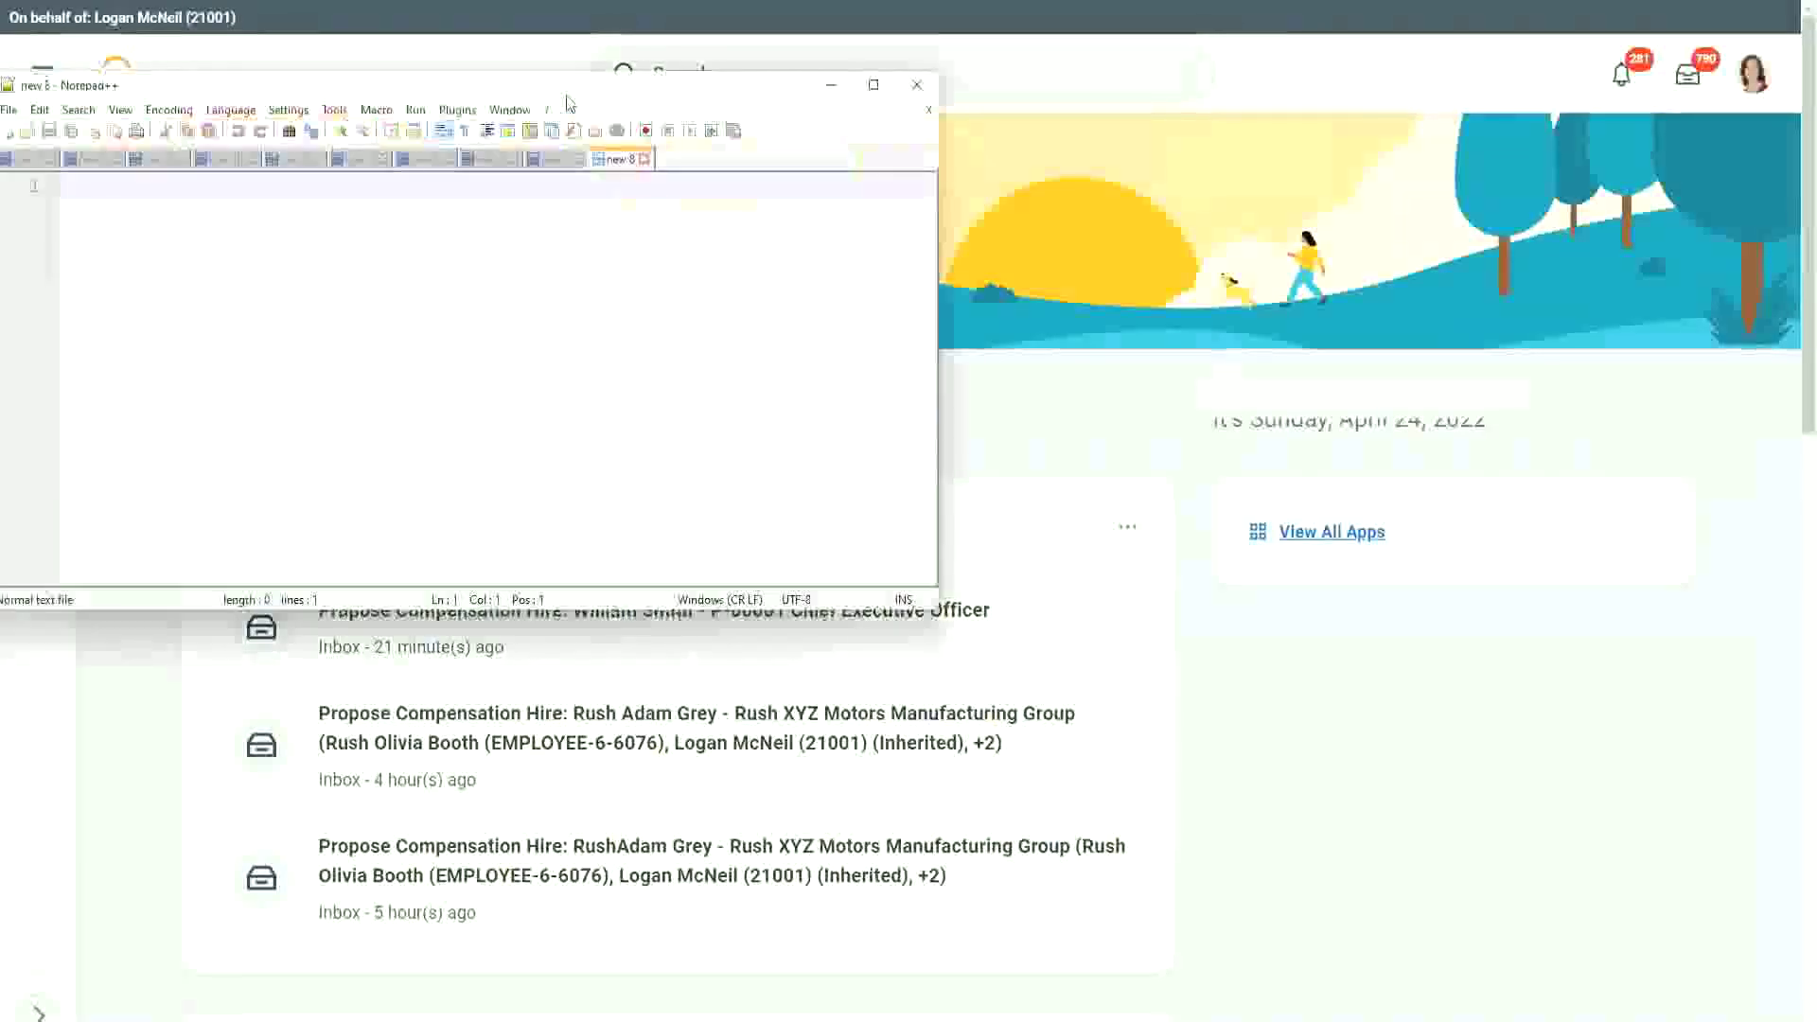
Write 'Dependent Information : Dependent' on line 2 and 'Employee Information : Worker' on line 8.
{"action": "key", "text": "Return"}
{"action": "key", "text": "Return"}
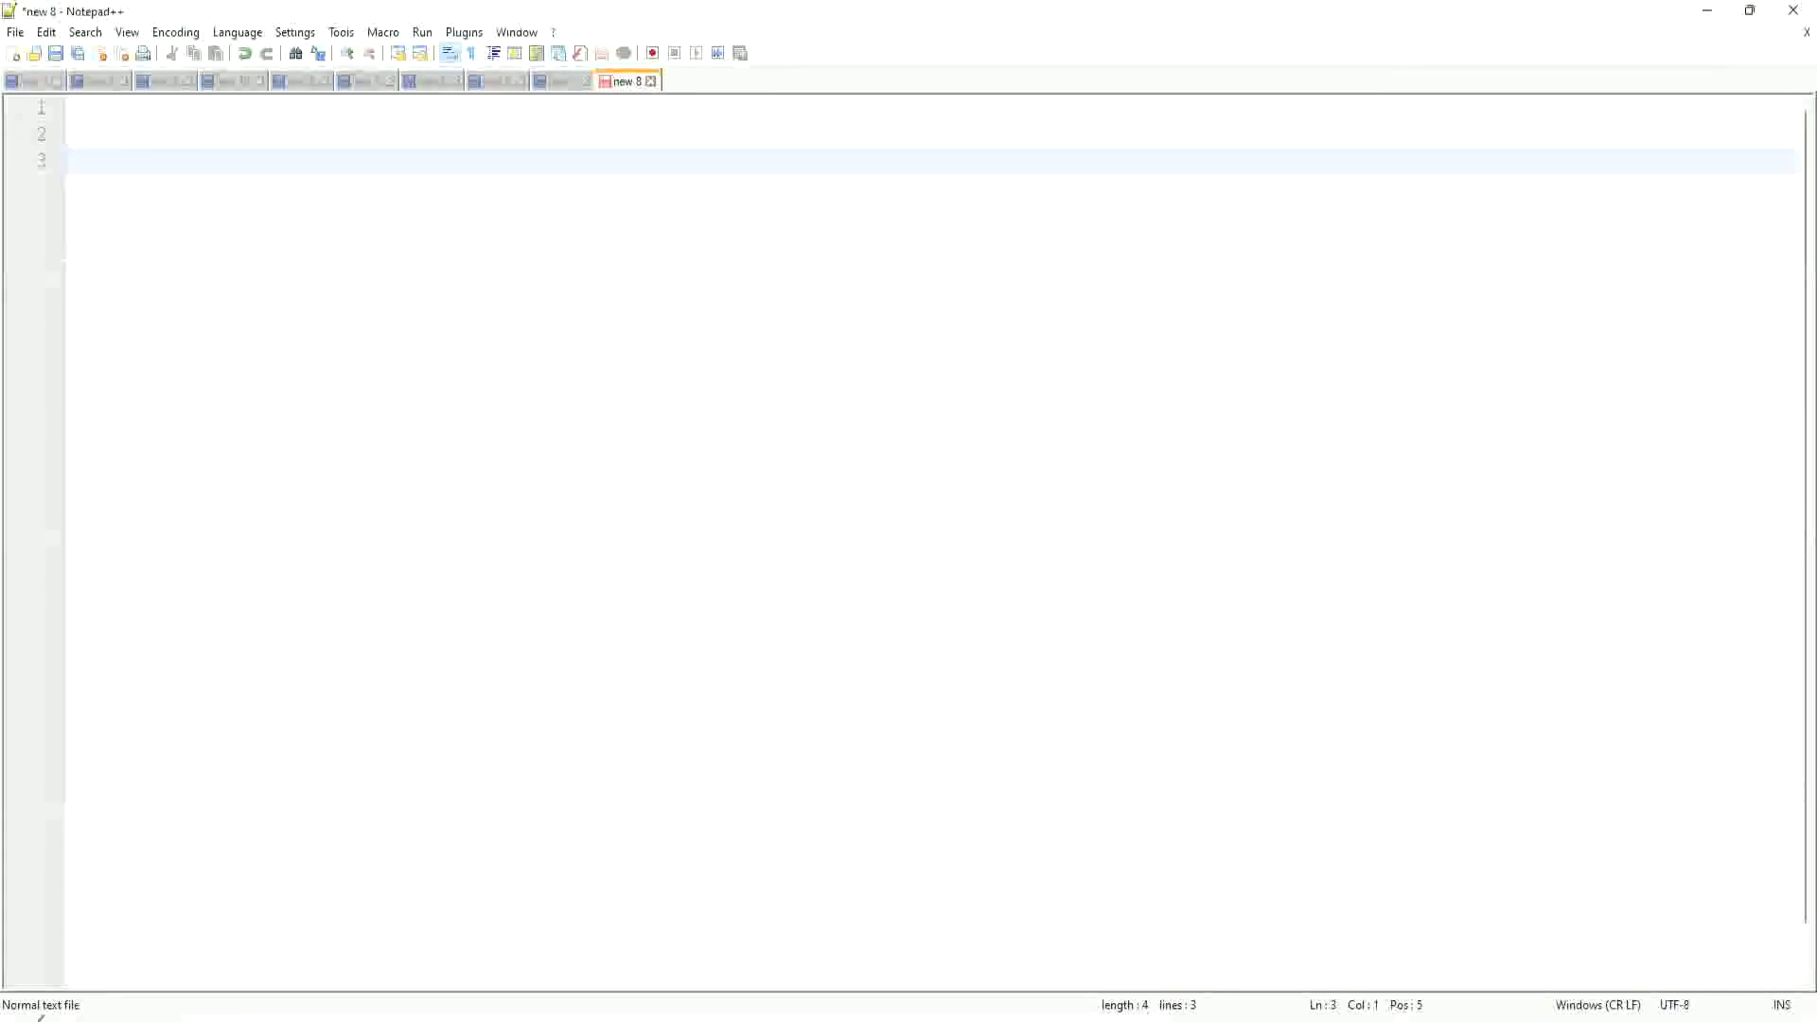
{"action": "left_click", "coordinate": [116, 136]}
{"action": "type", "text": "Dependent Information    : Dependent"}
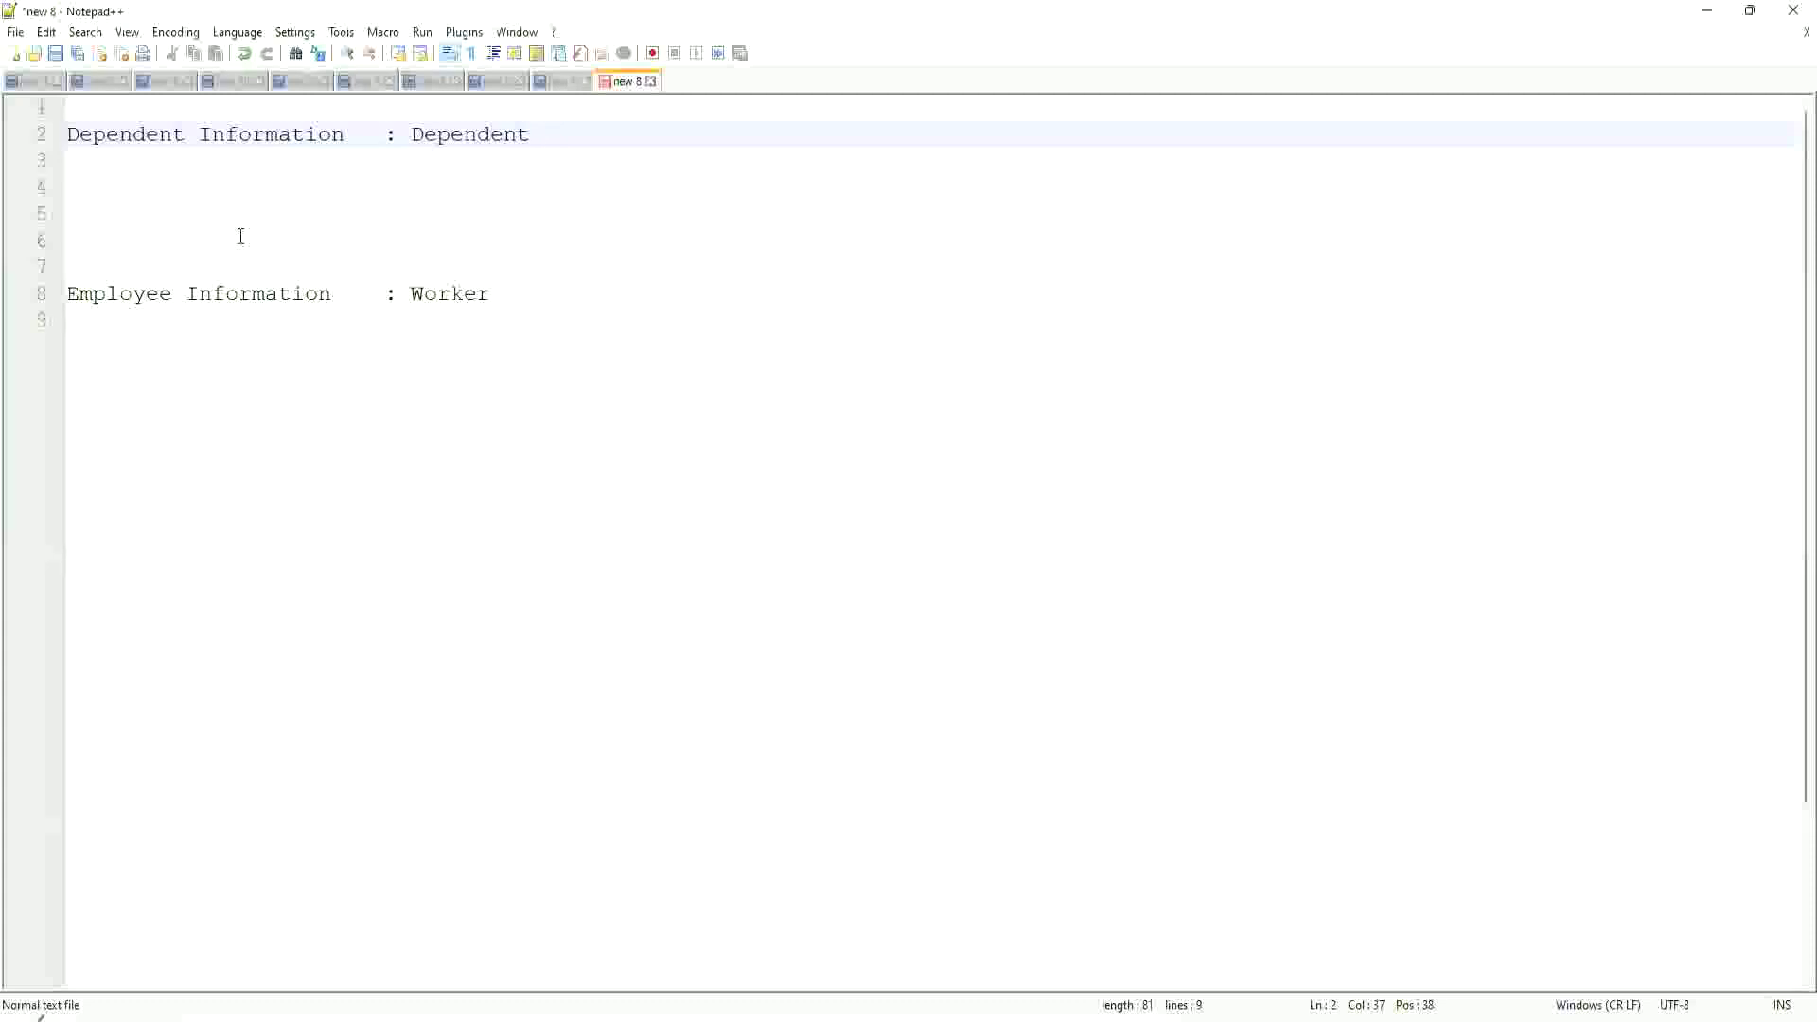
{"action": "left_click", "coordinate": [543, 294]}
{"action": "key", "text": "Down"}
Move between Worker on line 8 and Dependent on line 2 to locate the words to link.
{"action": "left_click", "coordinate": [465, 133]}
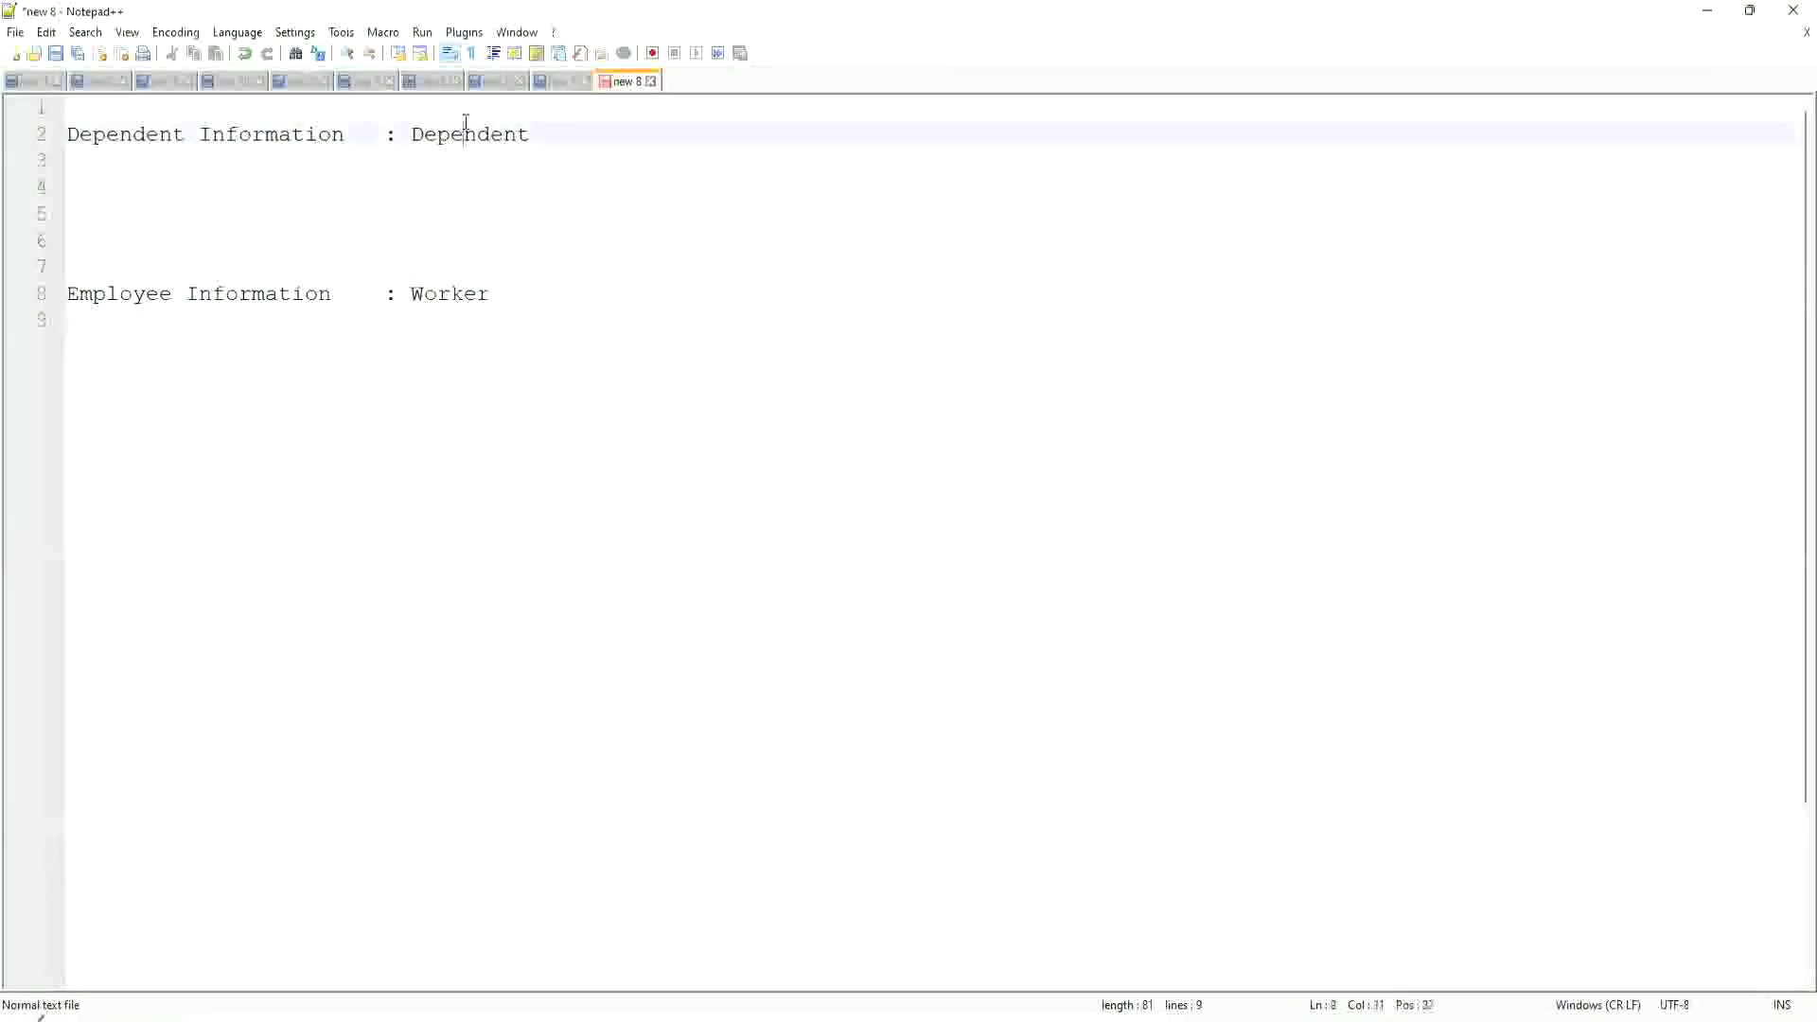
{"action": "left_click", "coordinate": [432, 293]}
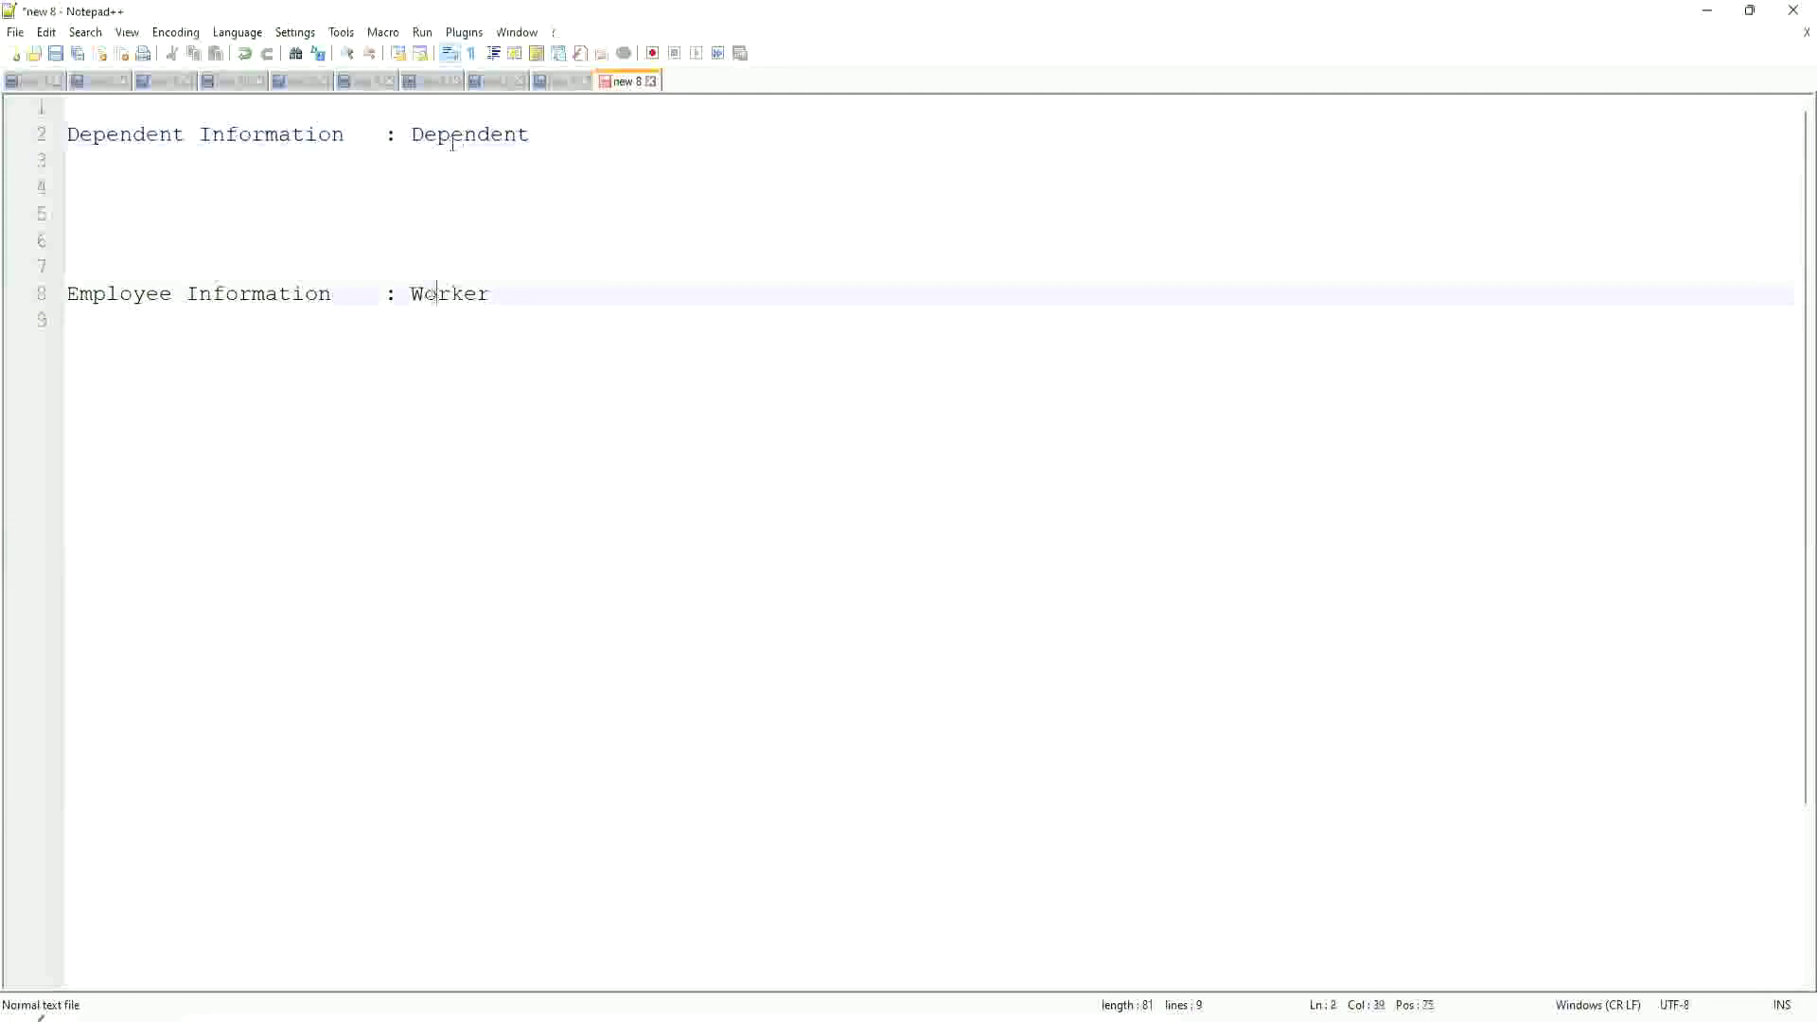
{"action": "left_click", "coordinate": [449, 134]}
{"action": "left_click", "coordinate": [450, 301]}
{"action": "key", "text": "Down"}
{"action": "left_click", "coordinate": [446, 133]}
{"action": "key", "text": "ctrl+End"}
{"action": "left_click", "coordinate": [444, 133]}
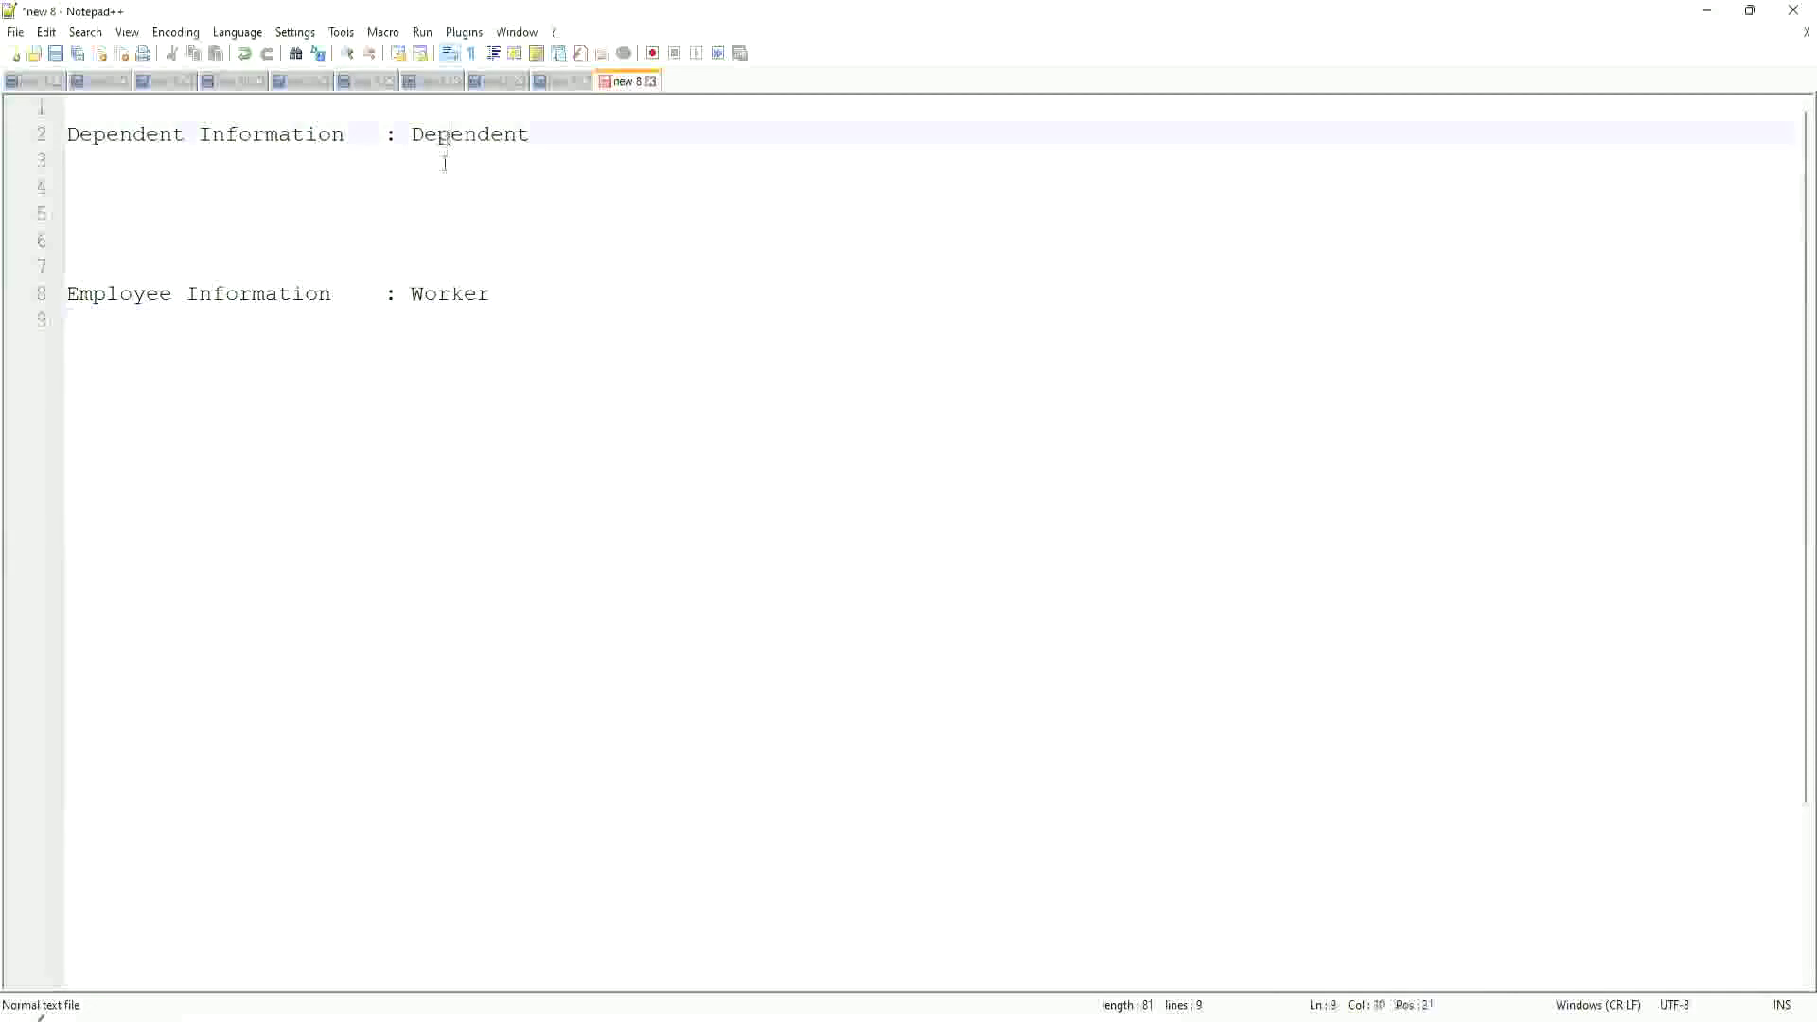
{"action": "left_click", "coordinate": [444, 295]}
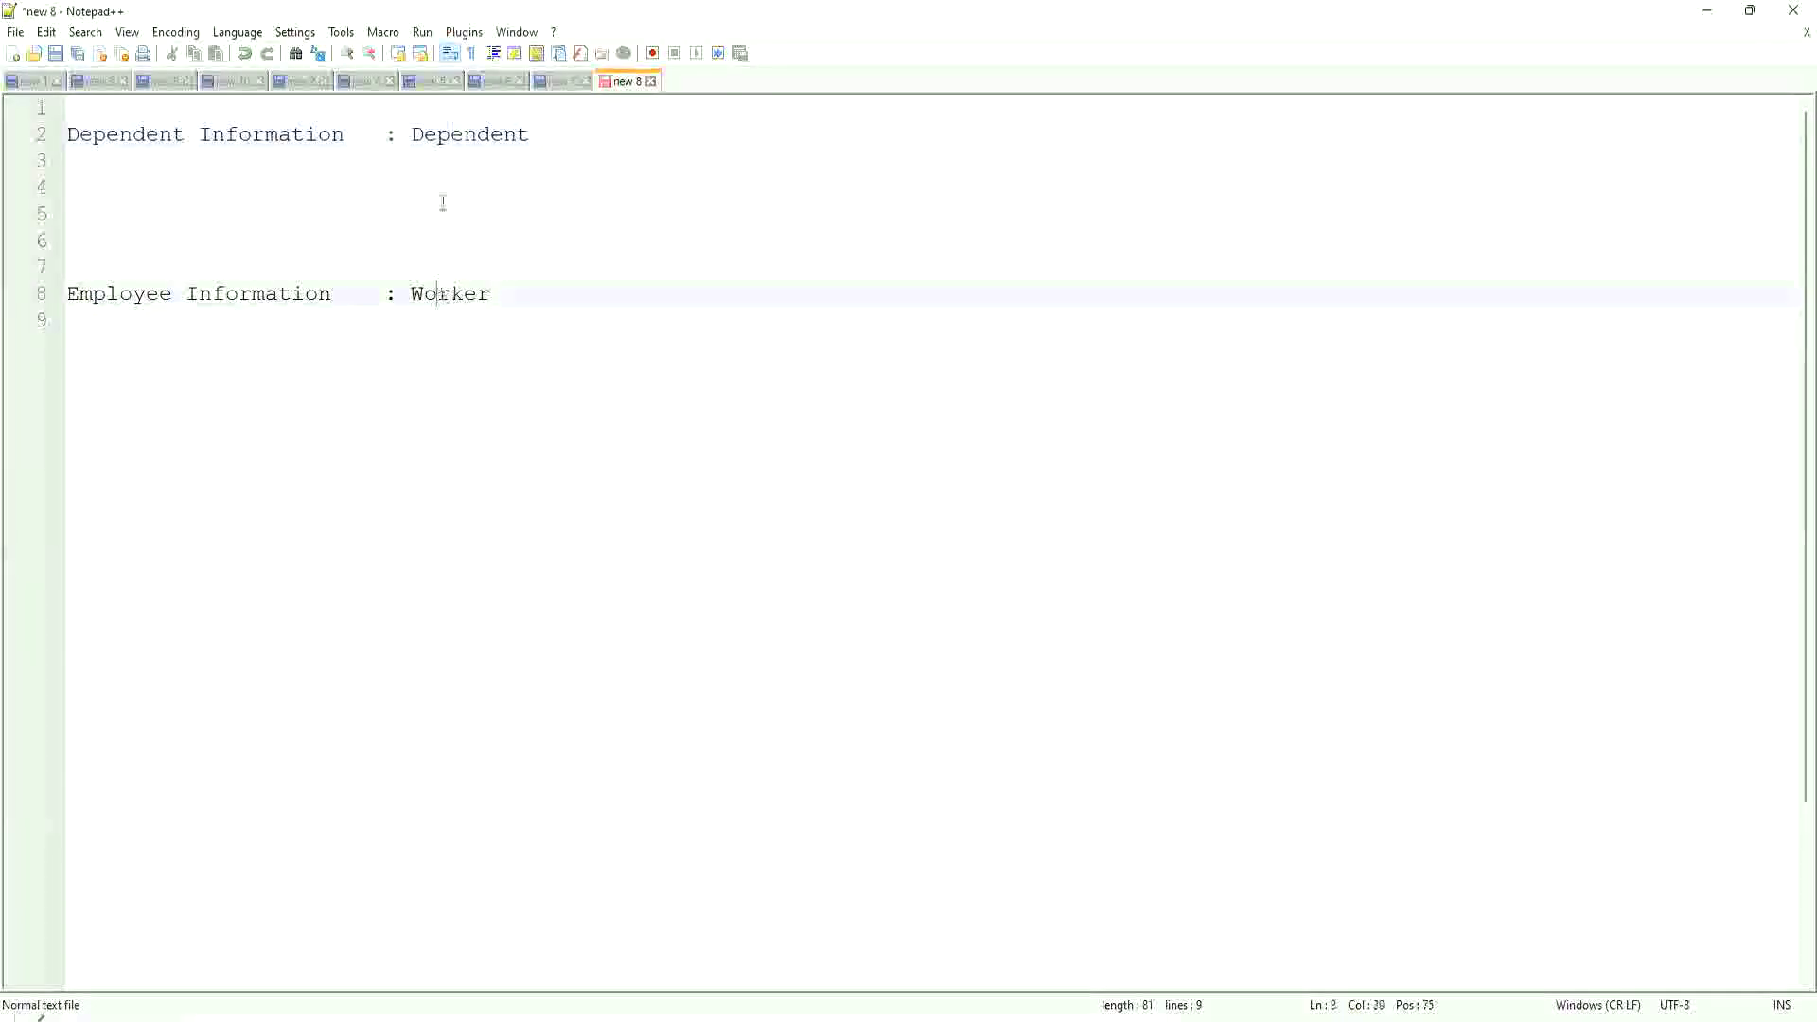
{"action": "left_click", "coordinate": [464, 133]}
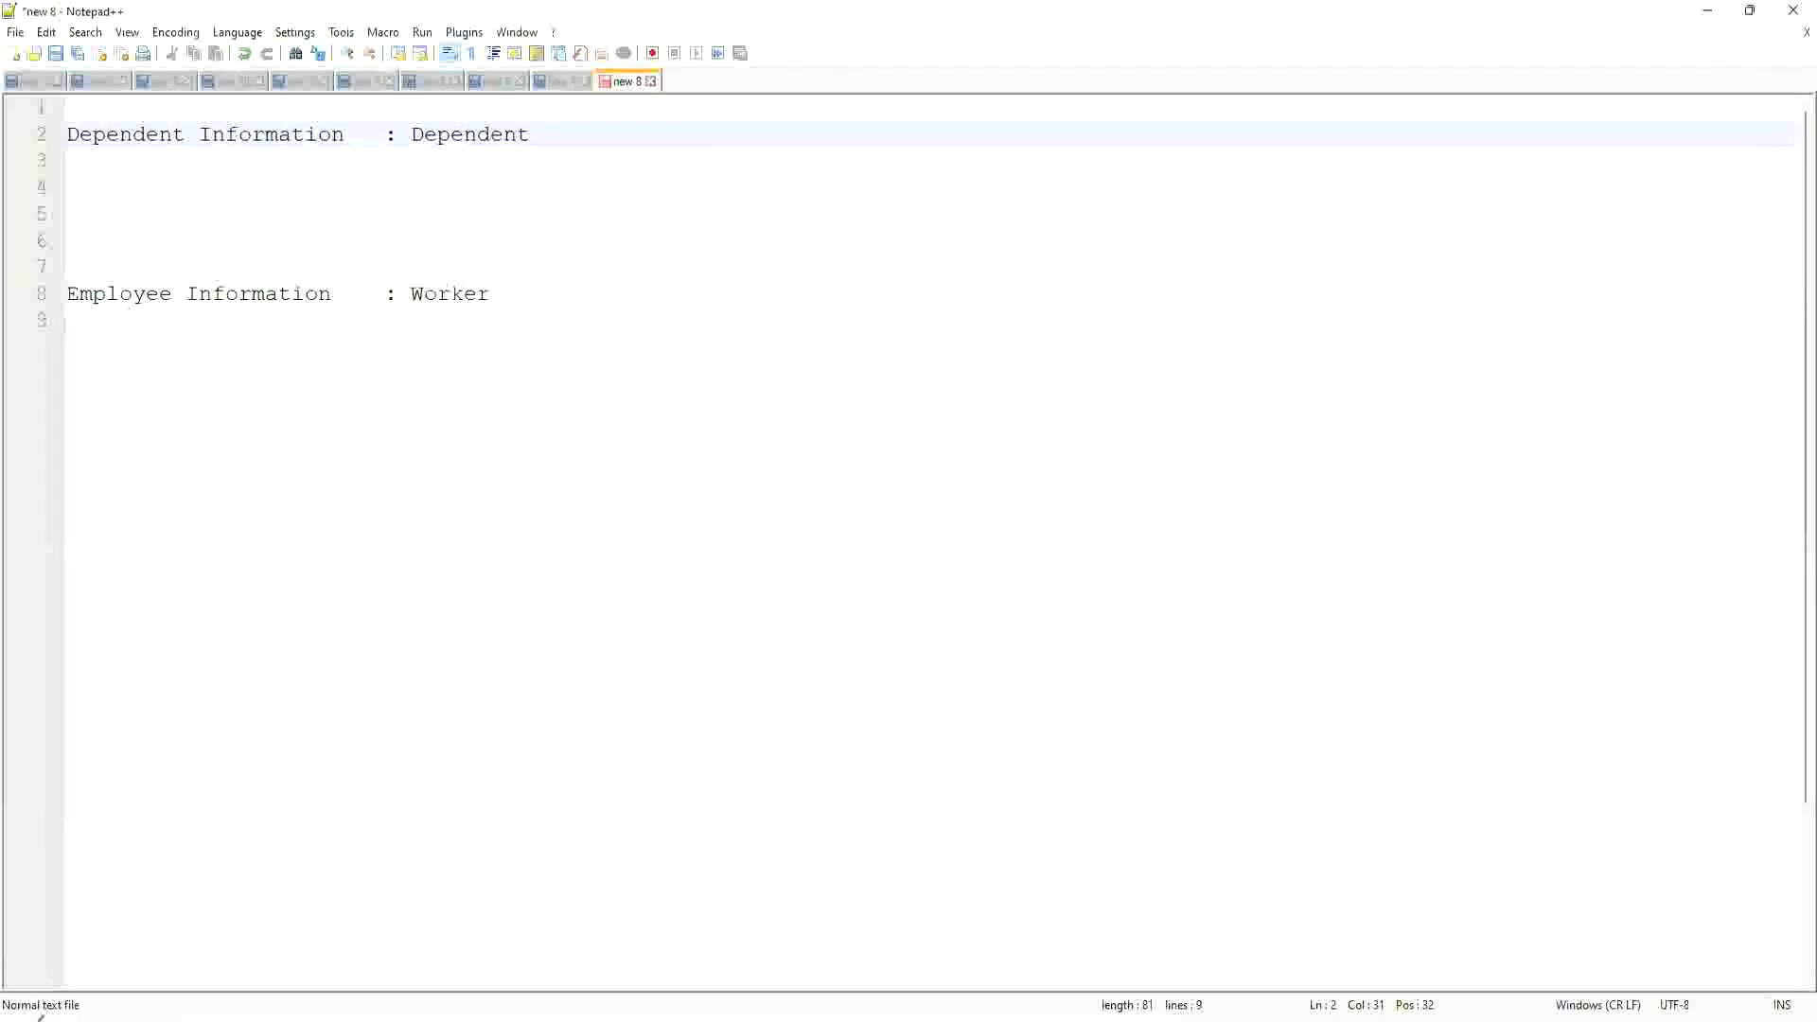
Draw a double arrow from Worker to Dependent, labelled 'Worker:Dependent(s) = 1:many' on one line.
{"action": "left_click_drag", "start_coordinate": [443, 156], "coordinate": [443, 282]}
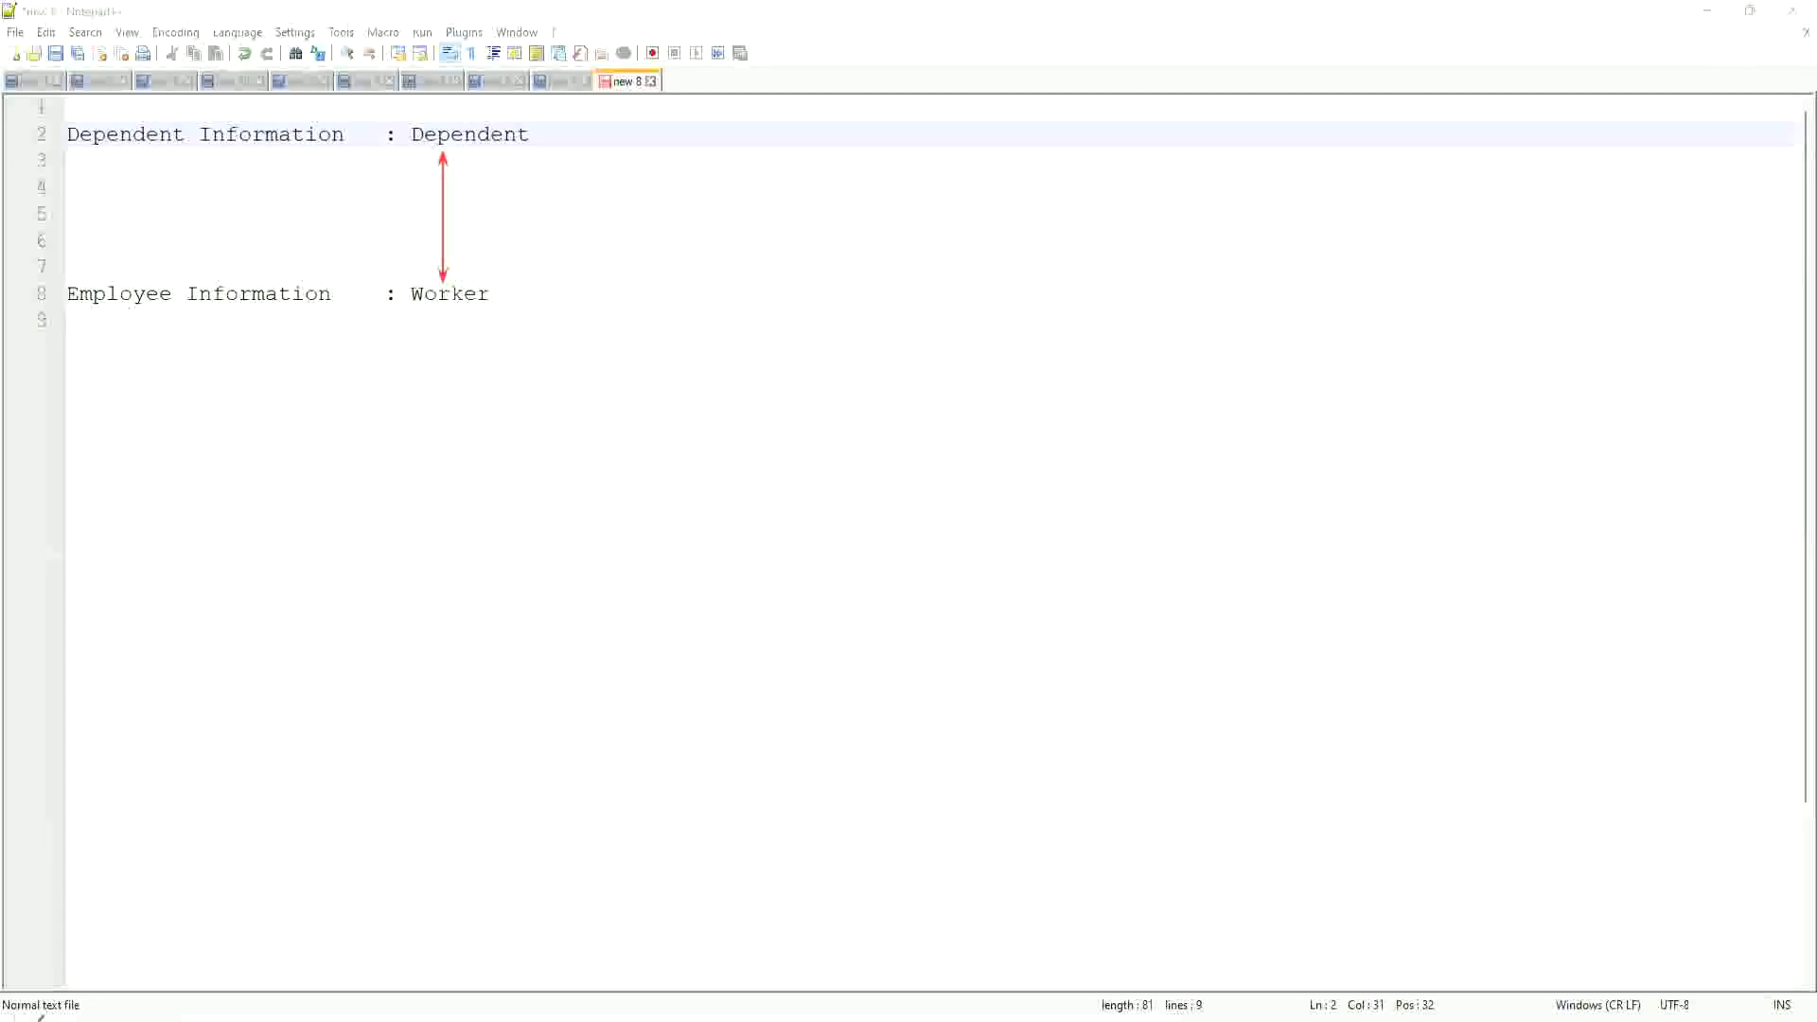
{"action": "left_click", "coordinate": [457, 221]}
{"action": "type", "text": "Worker"}
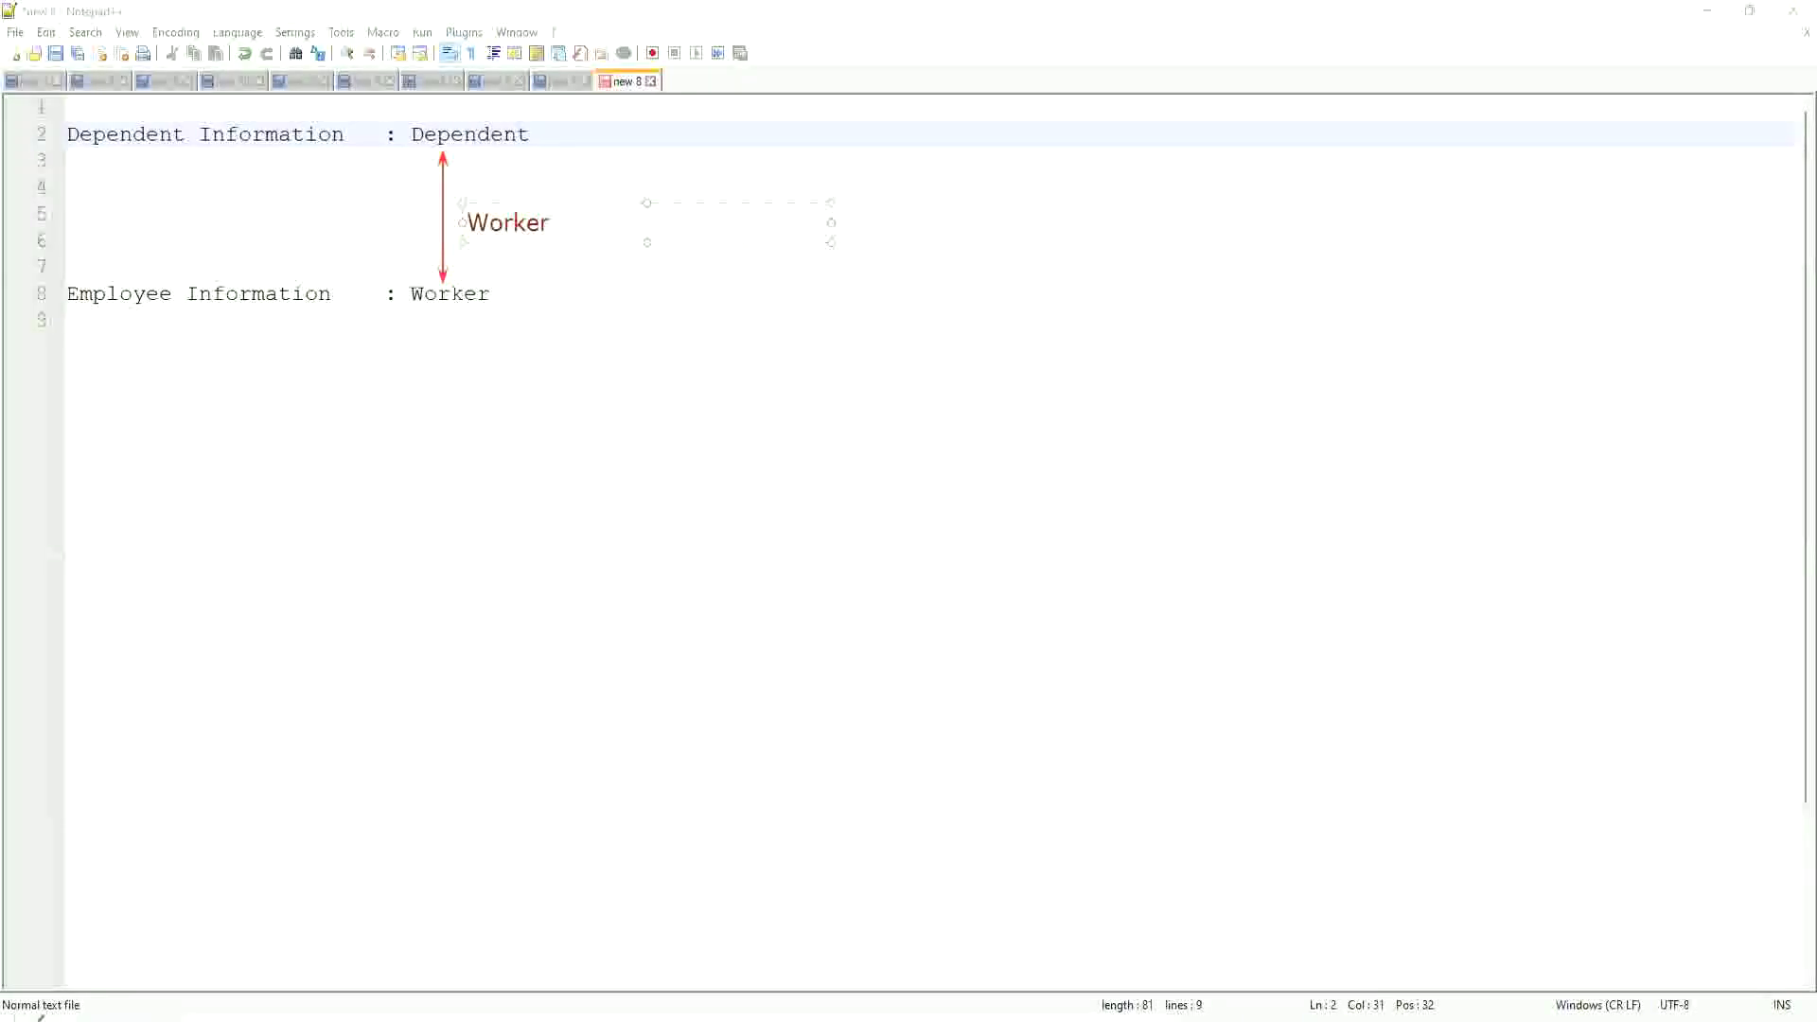
{"action": "type", "text": ": D"}
{"action": "key", "text": "BackSpace"}
{"action": "key", "text": "BackSpace"}
{"action": "type", "text": "Dependent(s) = "}
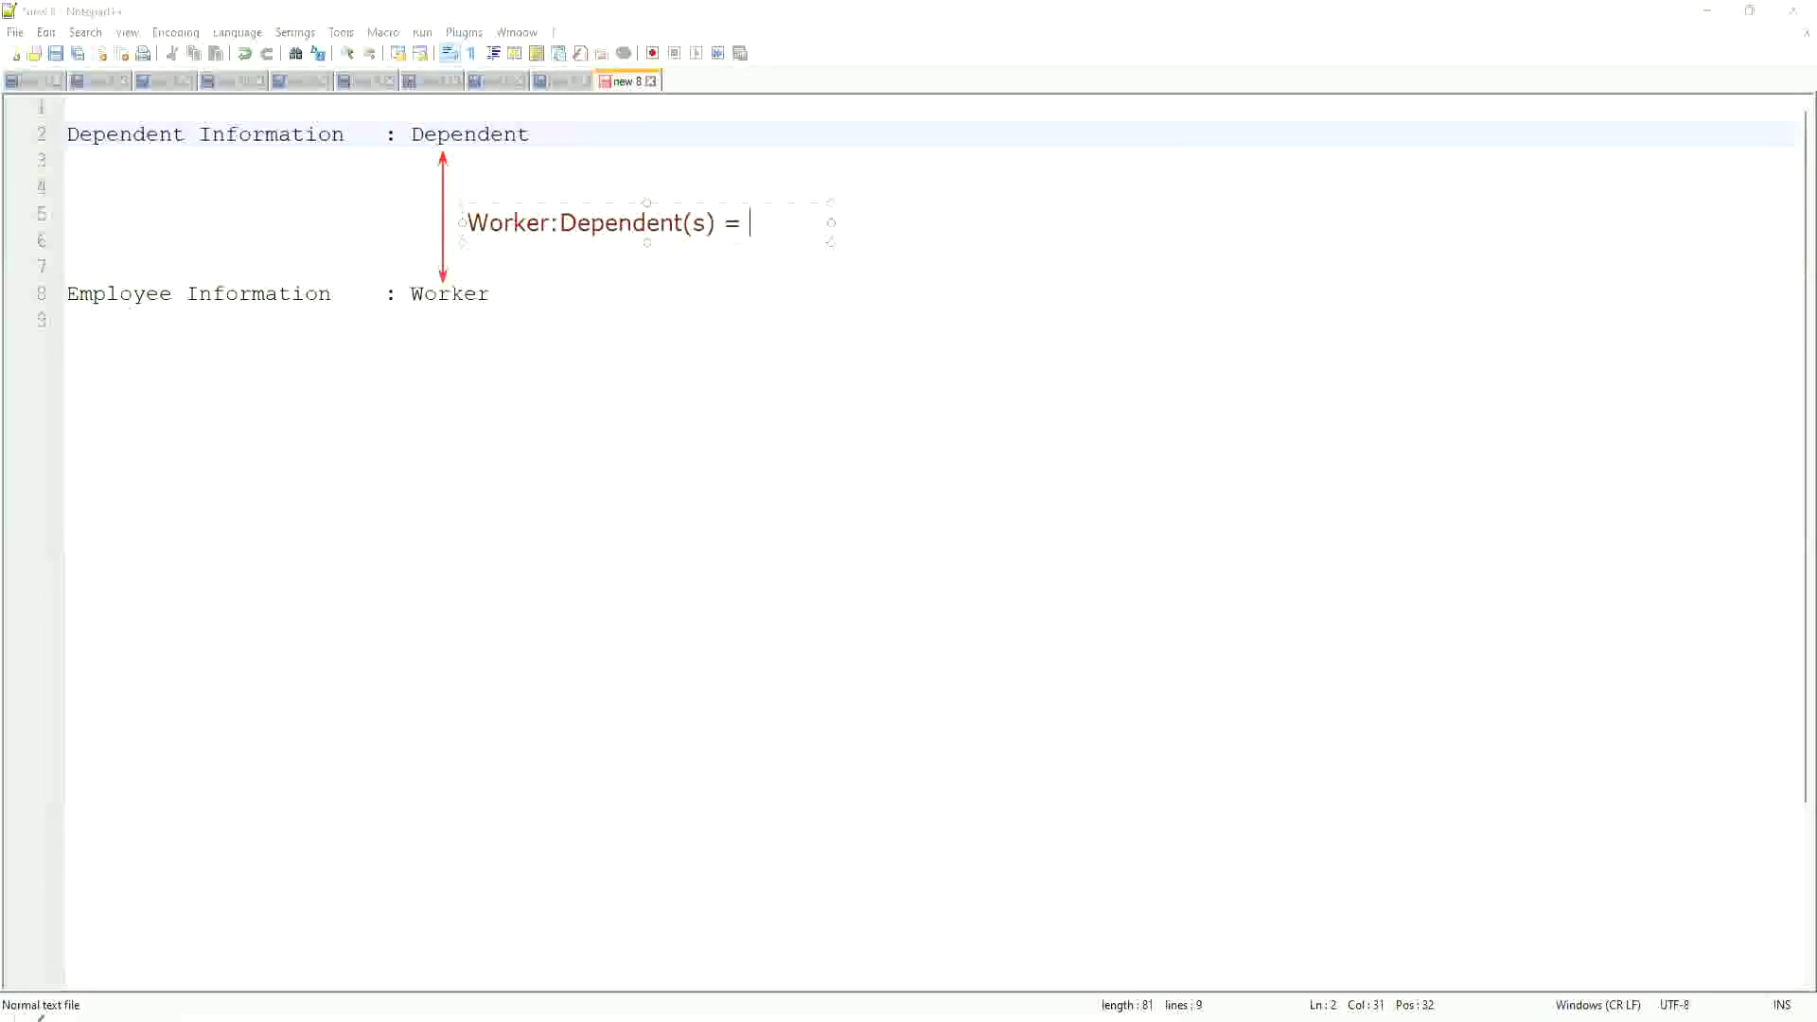
{"action": "type", "text": "1:ma"}
{"action": "type", "text": "ny"}
{"action": "left_click_drag", "start_coordinate": [832, 237], "coordinate": [982, 230]}
{"action": "left_click", "coordinate": [506, 293]}
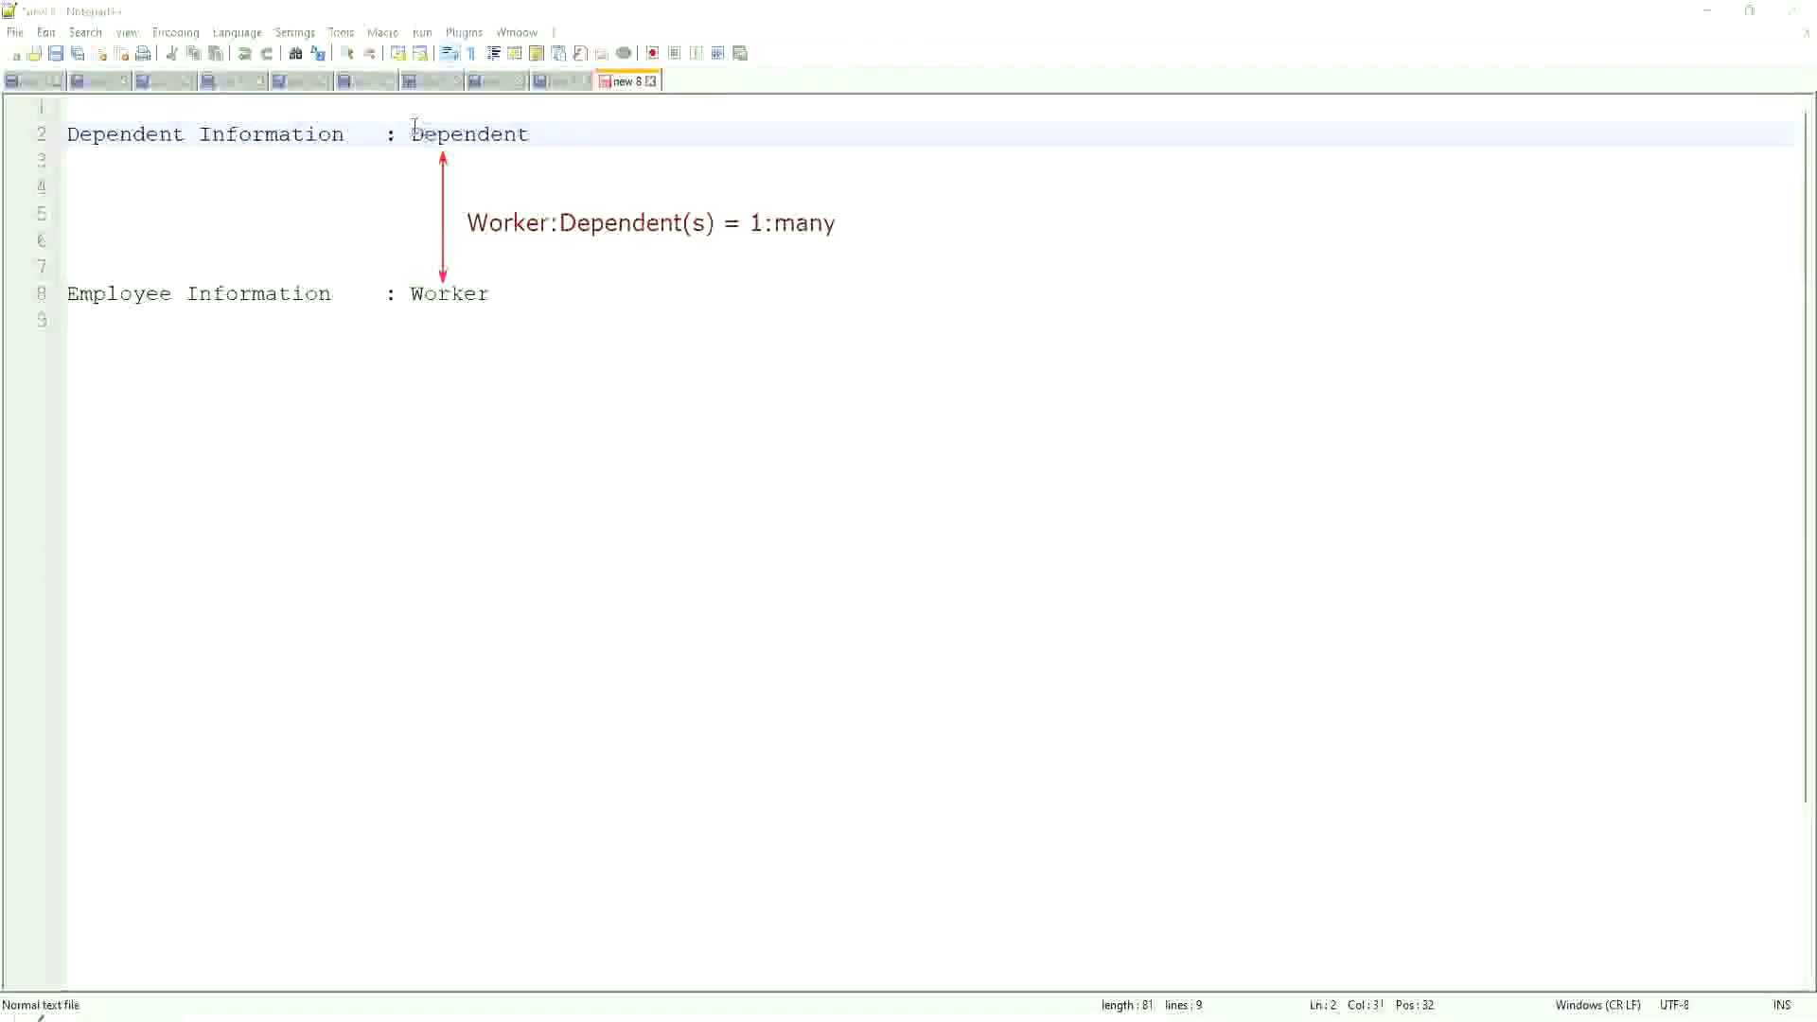
{"action": "left_click_drag", "start_coordinate": [410, 134], "coordinate": [551, 133]}
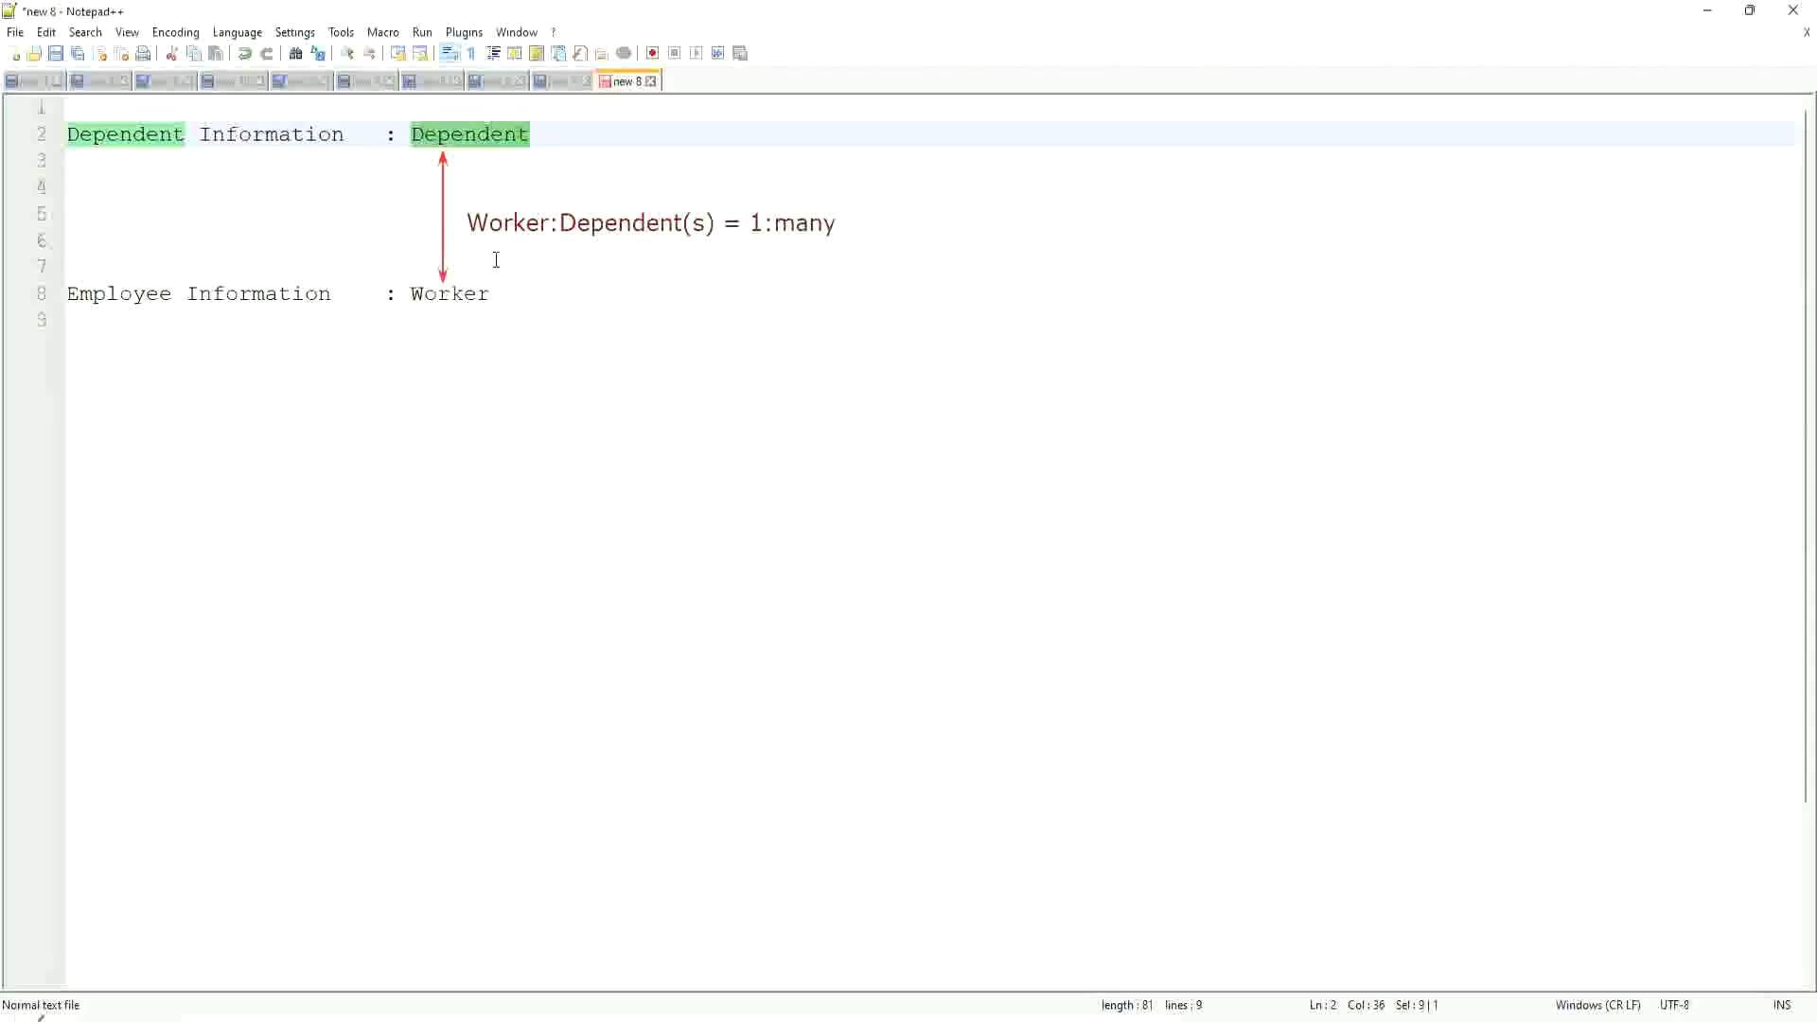
{"action": "left_click", "coordinate": [449, 135]}
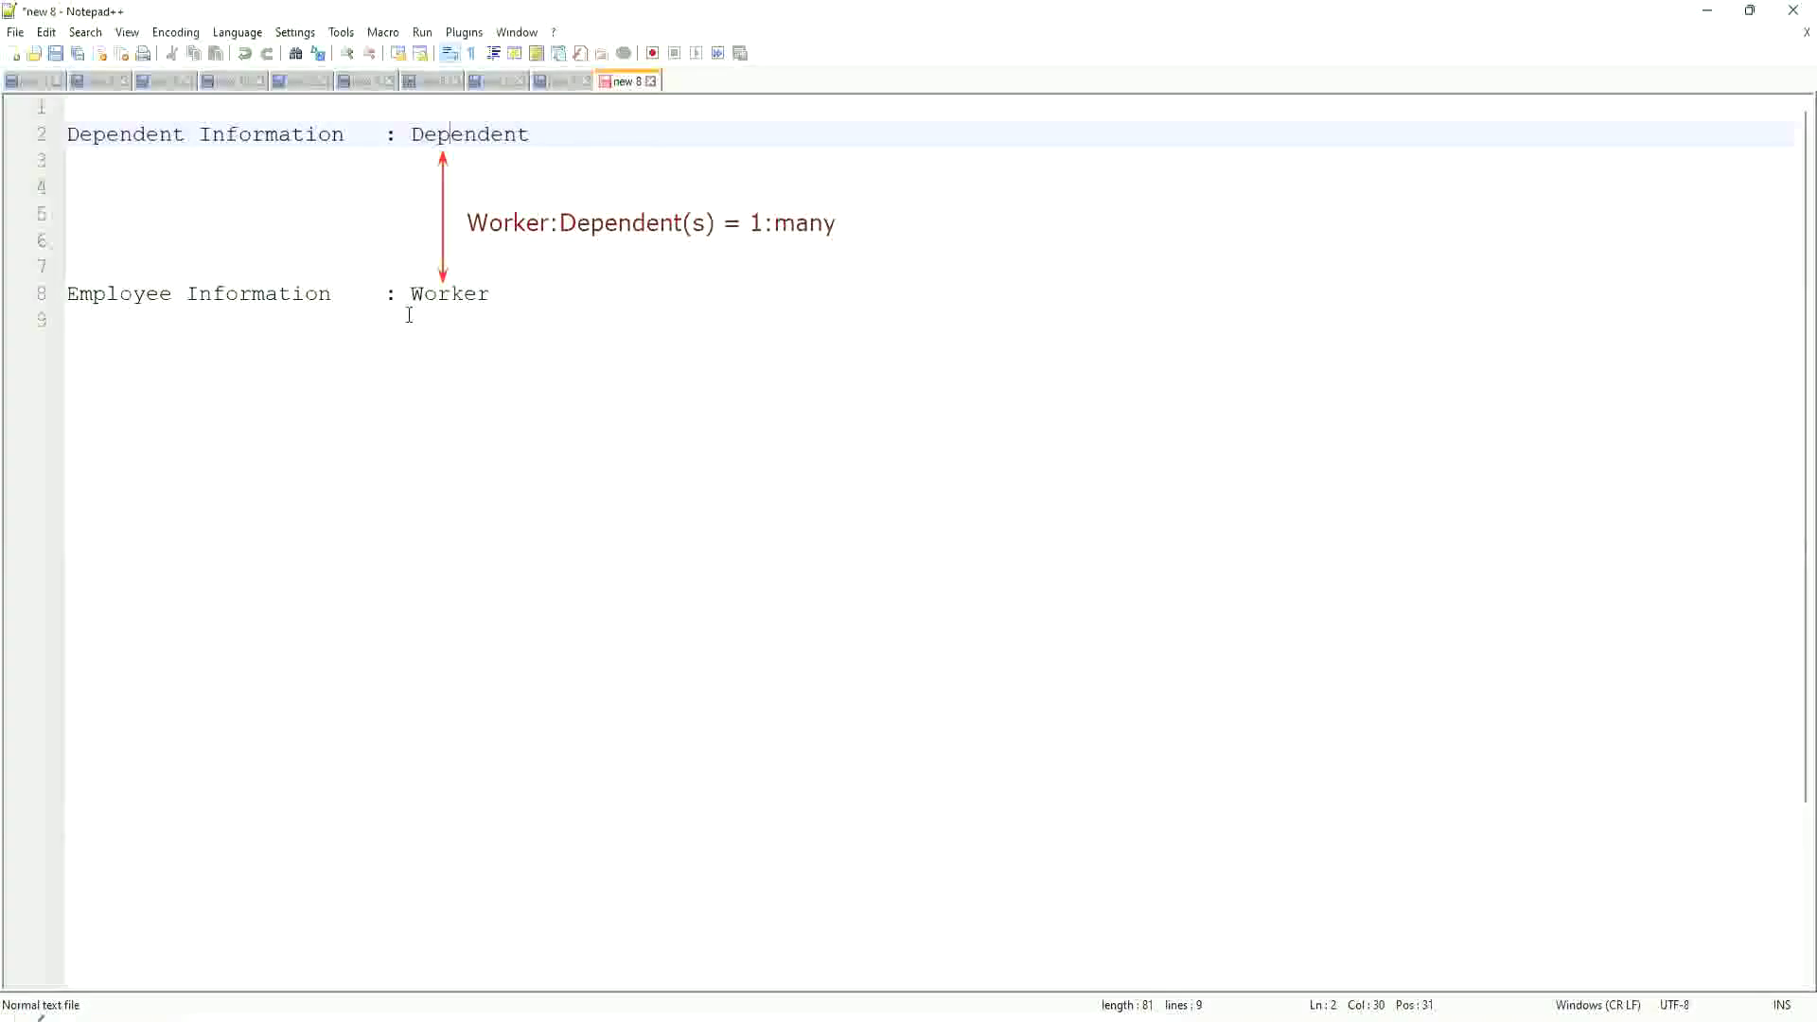
{"action": "left_click", "coordinate": [546, 134]}
{"action": "left_click", "coordinate": [543, 315]}
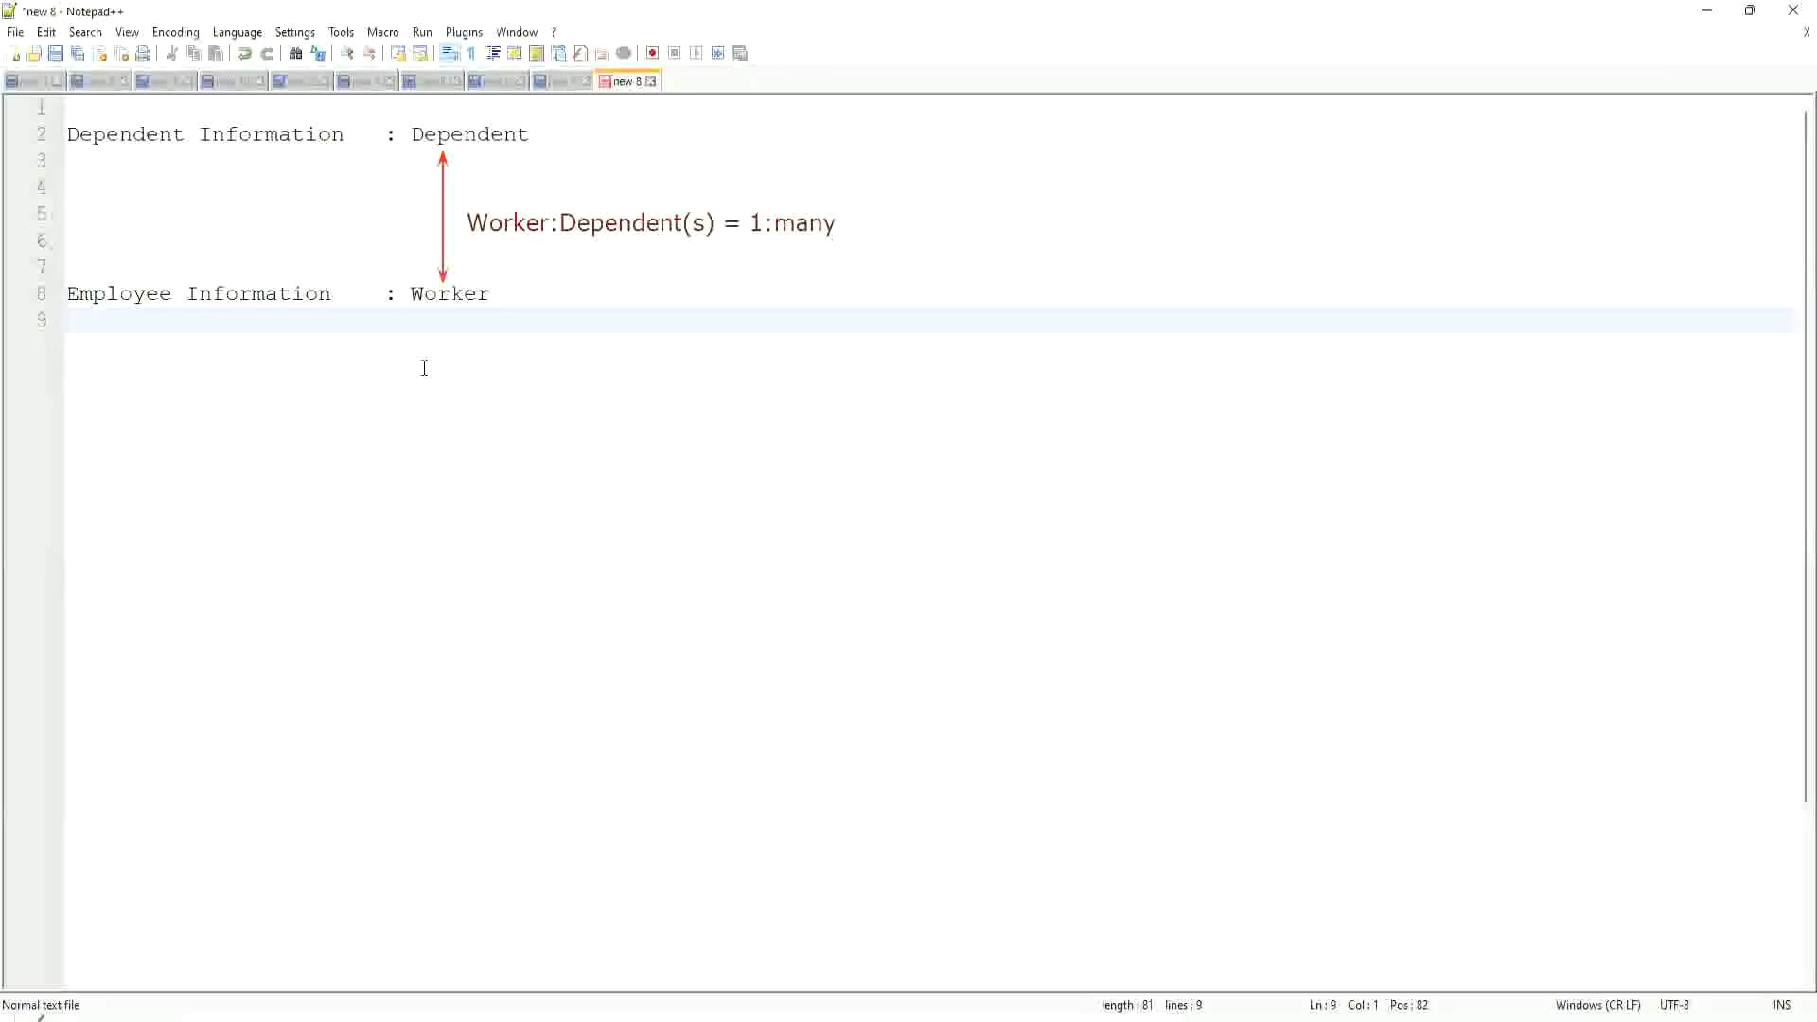
{"action": "type", "text": "\\"}
Remove the stray backslash and write 'Age of the Eldest Dependent of a Worker' on line 11, blank lines around it.
{"action": "key", "text": "BackSpace"}
{"action": "key", "text": "Return"}
{"action": "key", "text": "Return"}
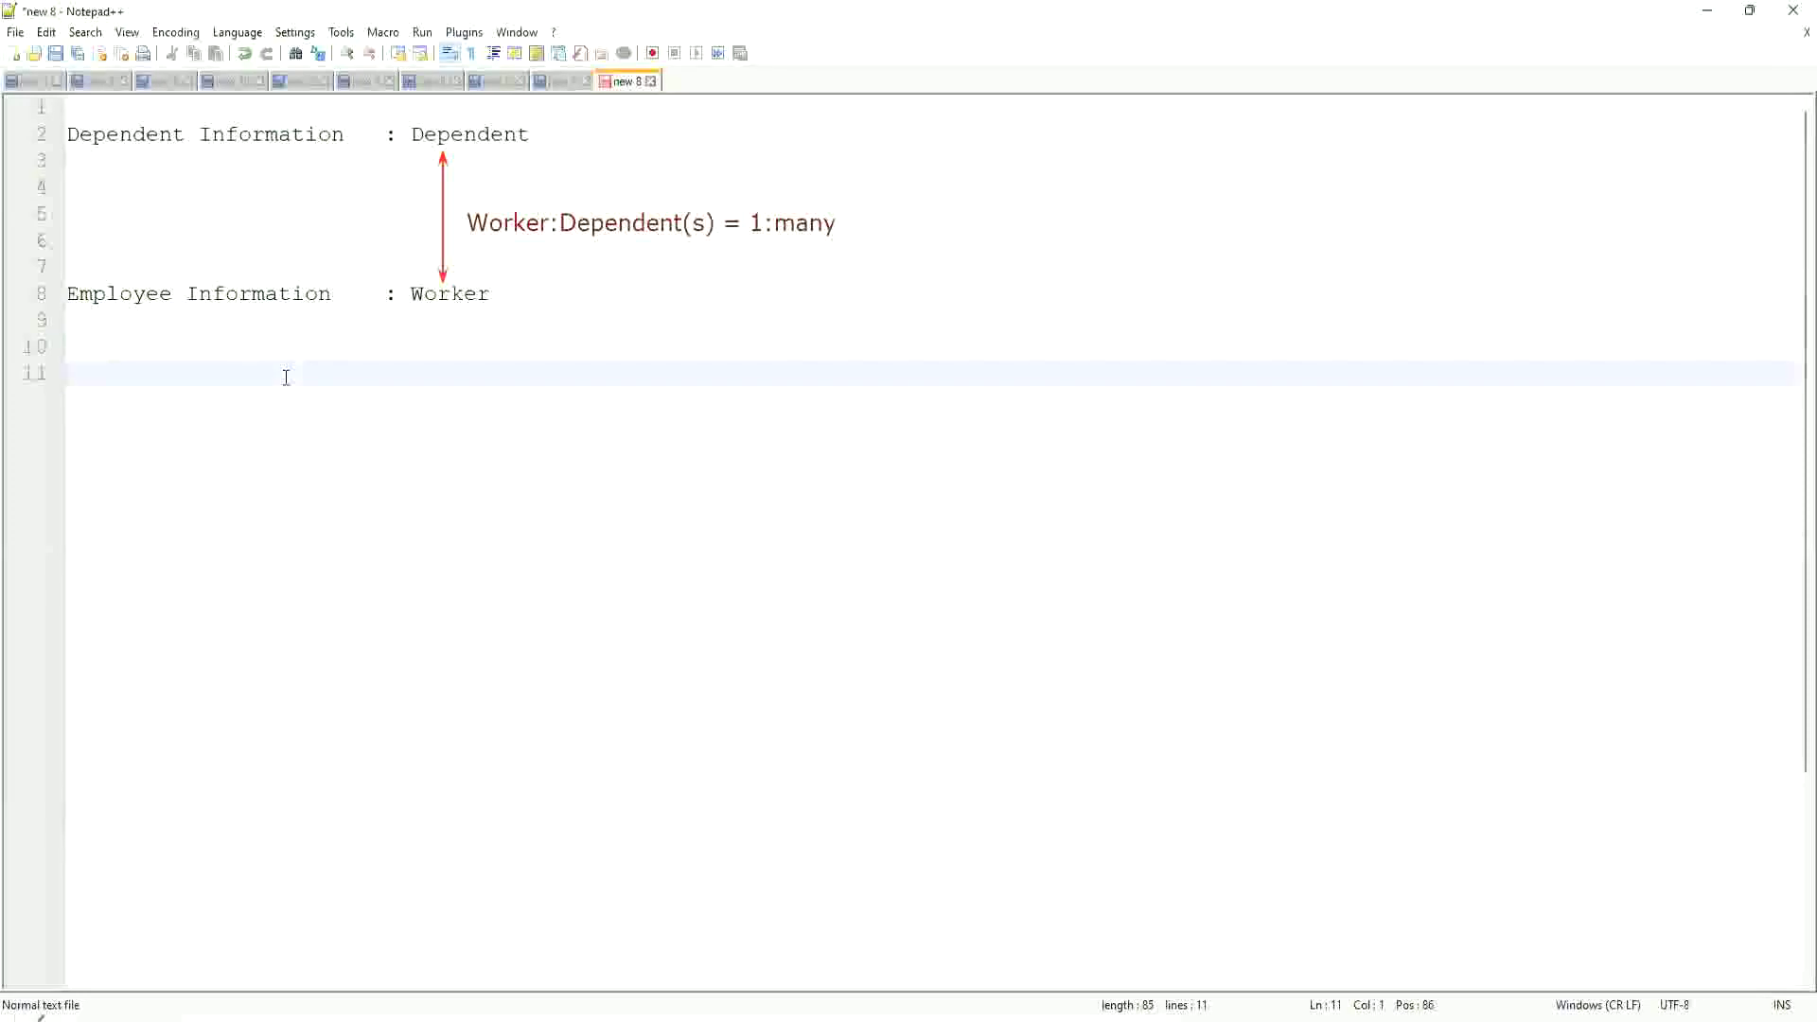
{"action": "type", "text": "Age of the Eldest Dependent "}
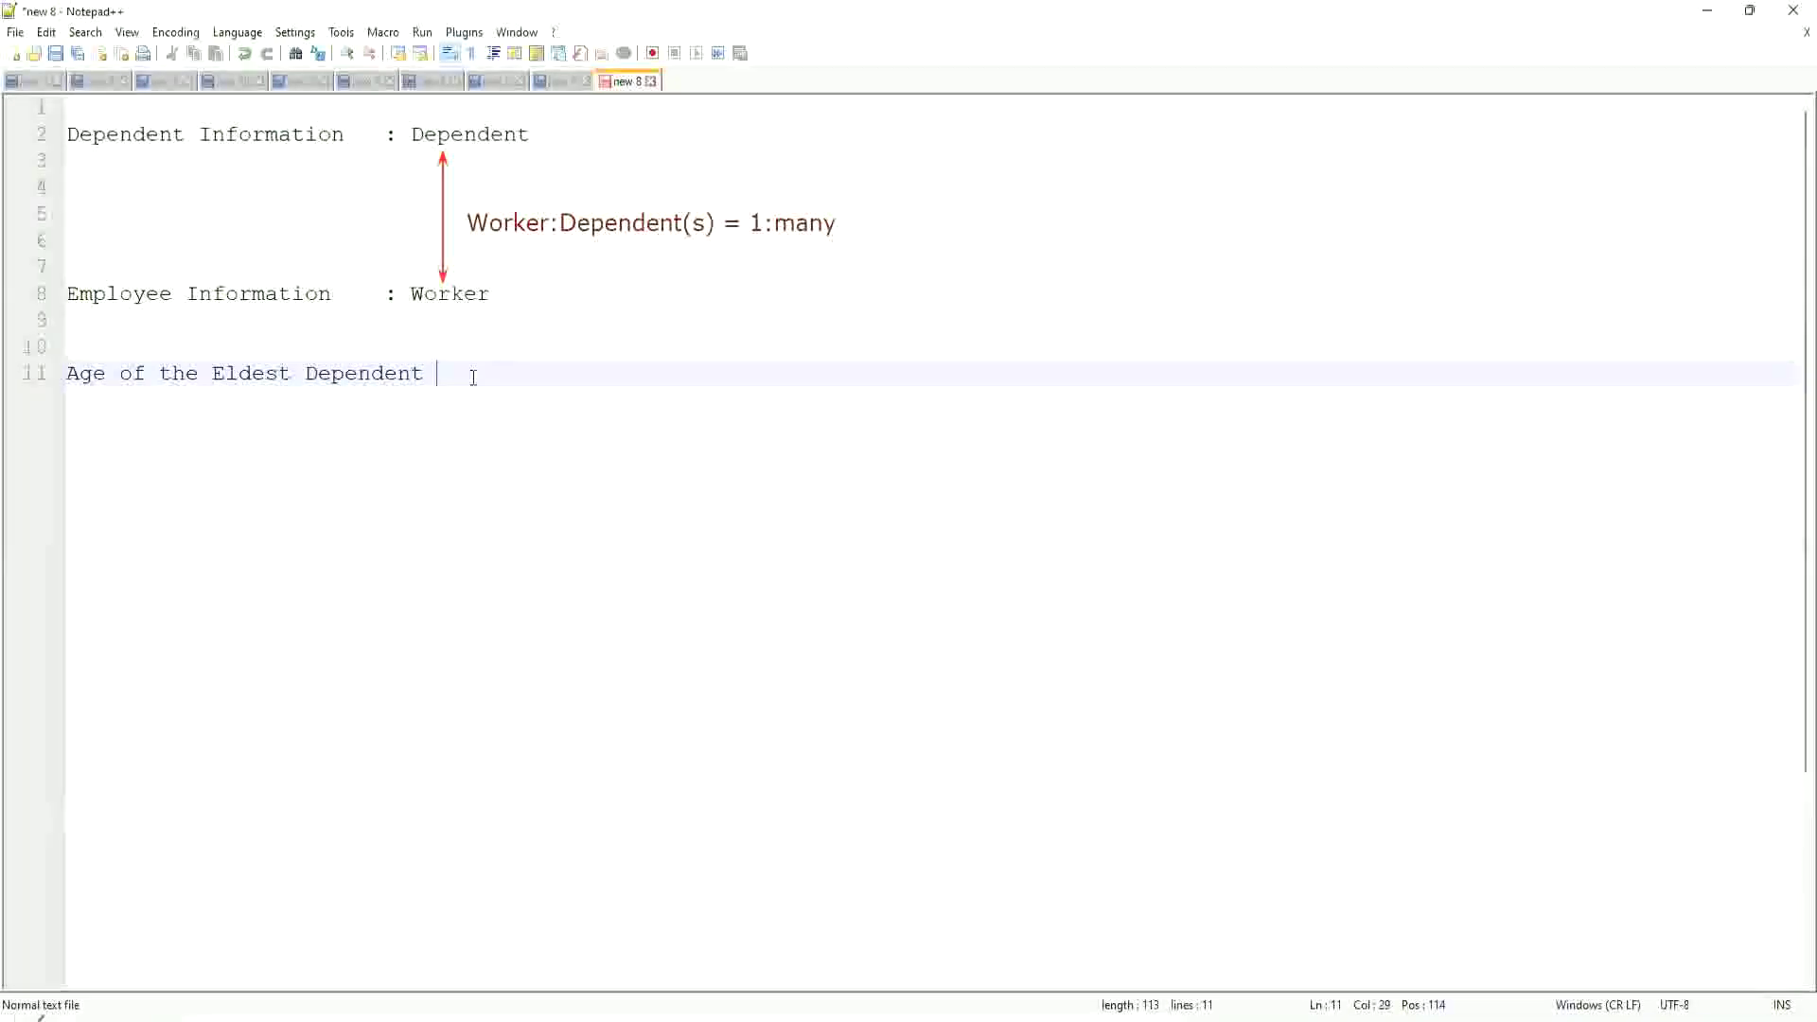
{"action": "type", "text": "o"}
{"action": "type", "text": "f a Worker"}
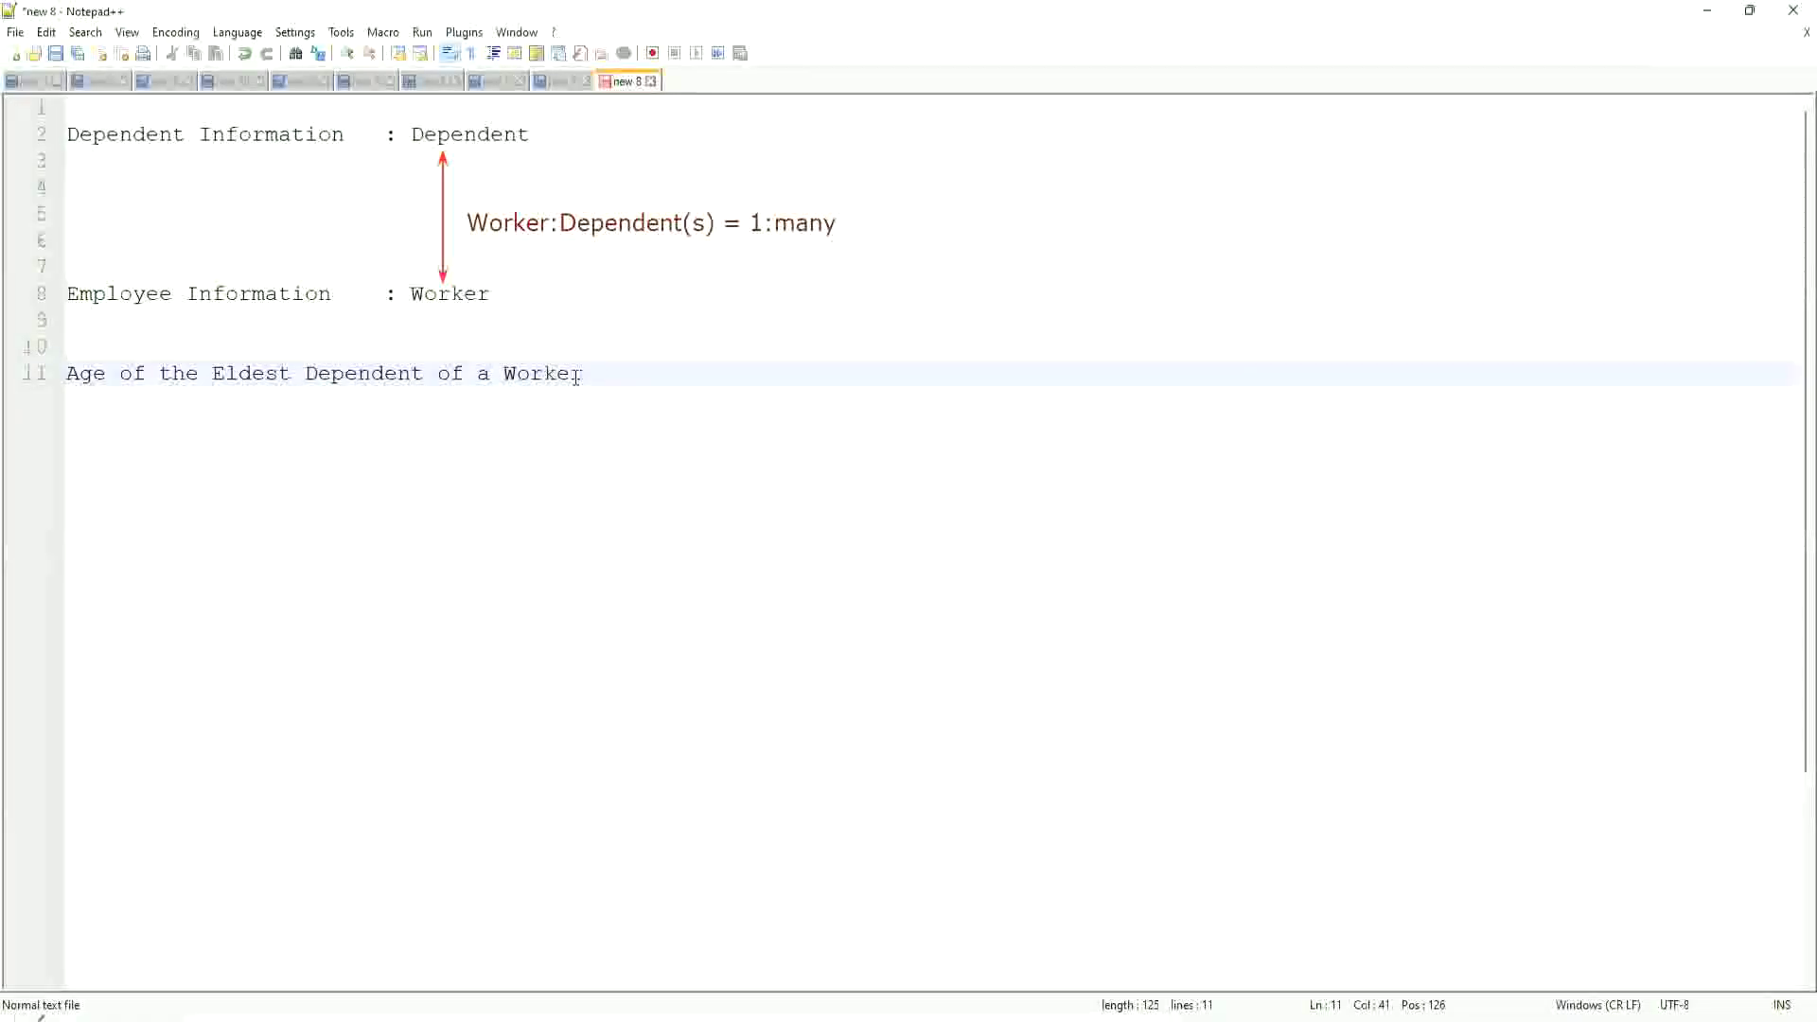
{"action": "key", "text": "Left"}
{"action": "key", "text": "Left"}
{"action": "key", "text": "Left"}
{"action": "key", "text": "Right"}
{"action": "key", "text": "Right"}
{"action": "key", "text": "Right"}
{"action": "key", "text": "Return"}
{"action": "key", "text": "Return"}
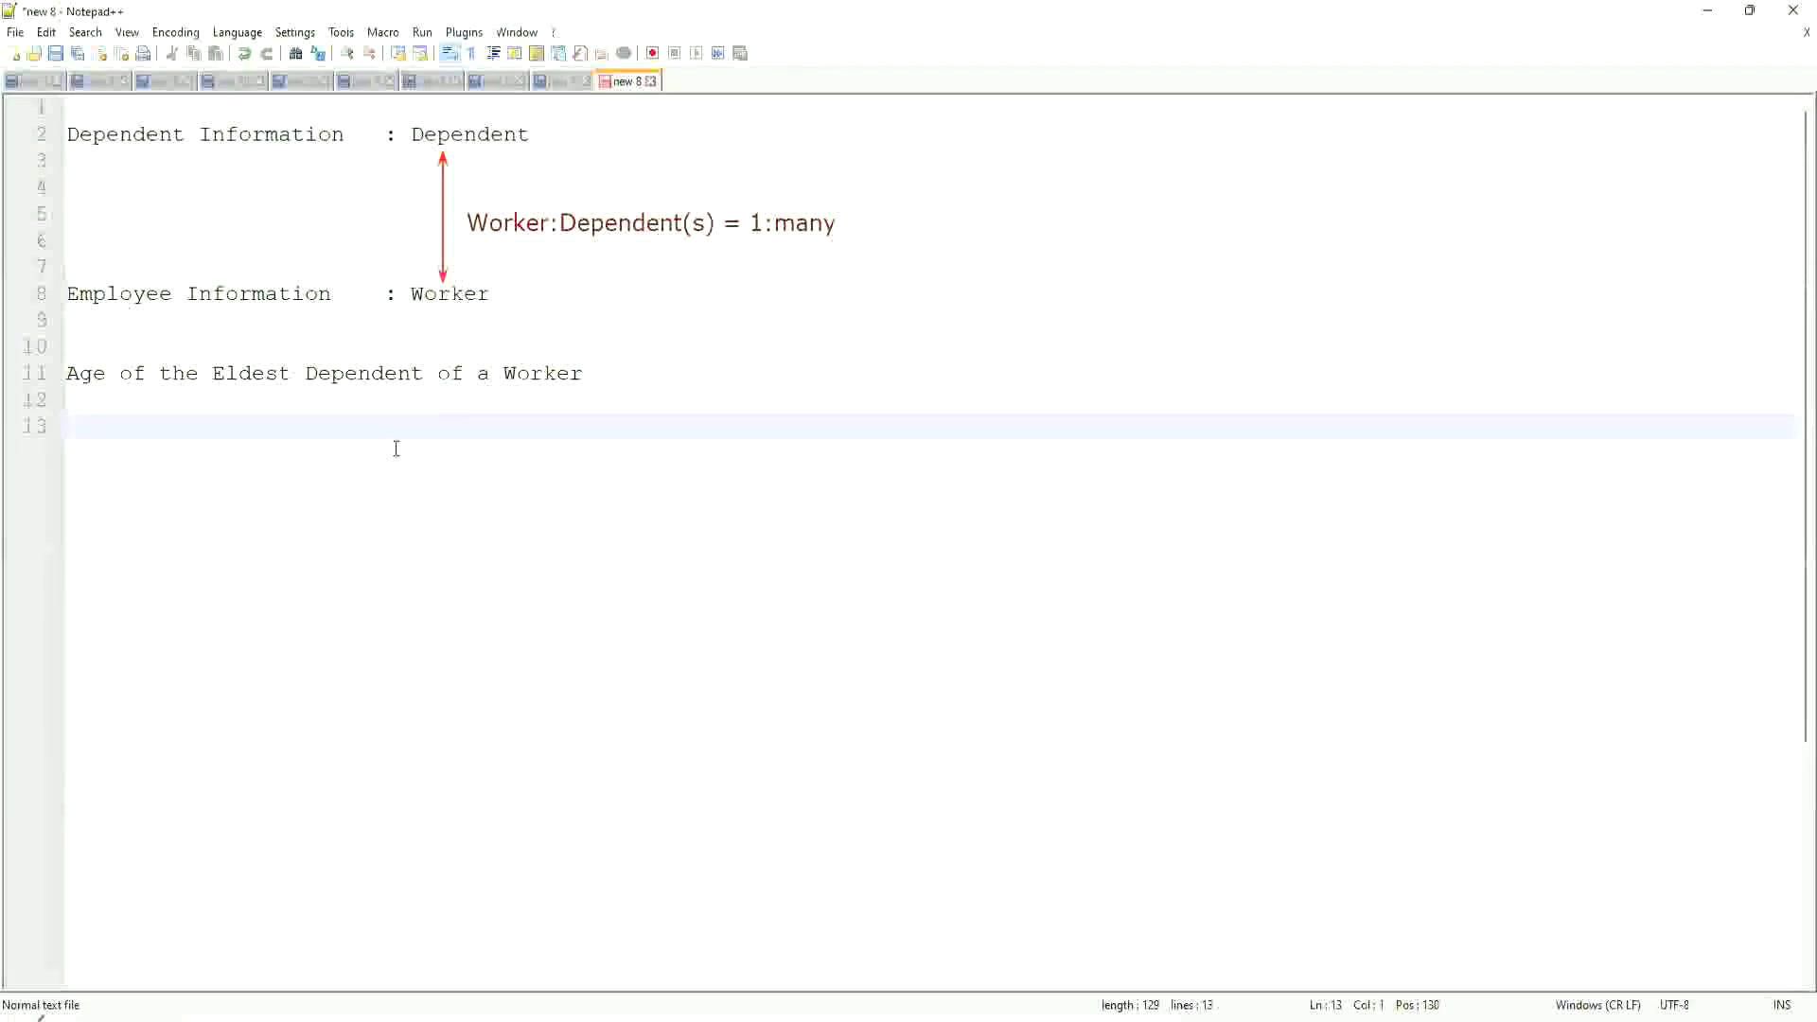
{"action": "left_click", "coordinate": [161, 401]}
{"action": "left_click", "coordinate": [88, 374]}
{"action": "left_click_drag", "start_coordinate": [67, 373], "coordinate": [638, 390]}
{"action": "left_click", "coordinate": [597, 374]}
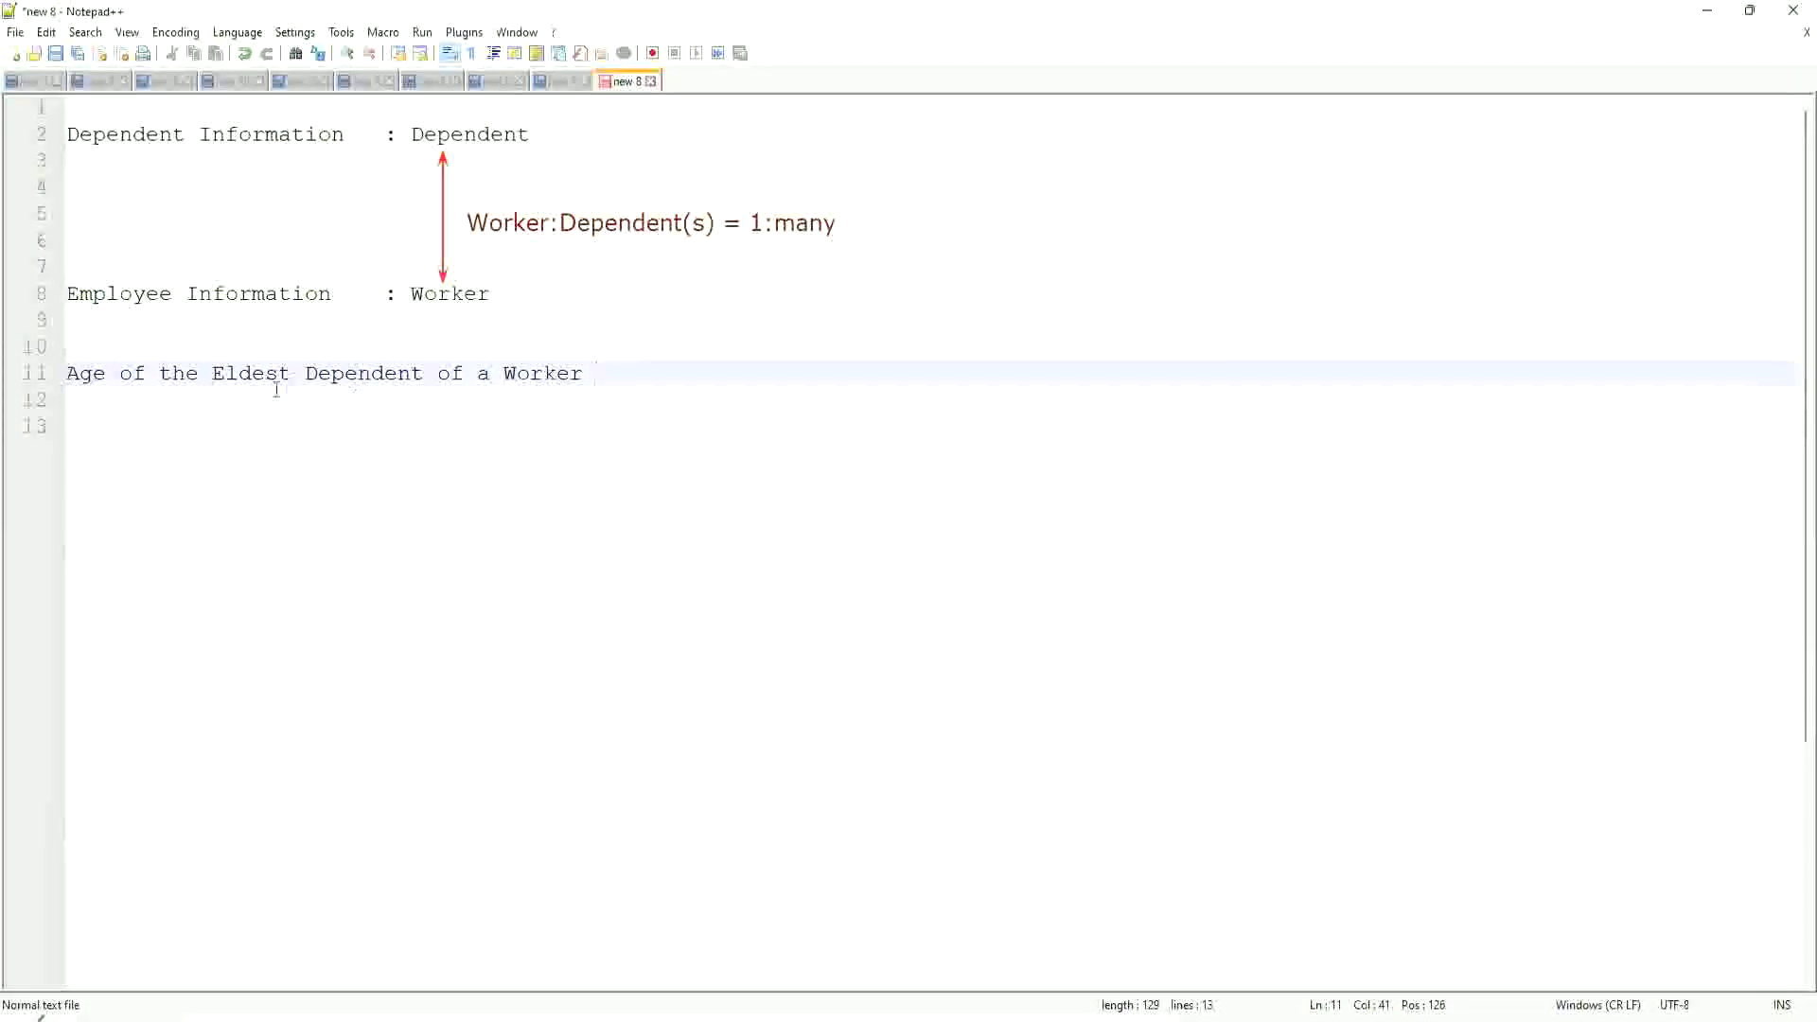
{"action": "left_click_drag", "start_coordinate": [212, 373], "coordinate": [583, 372]}
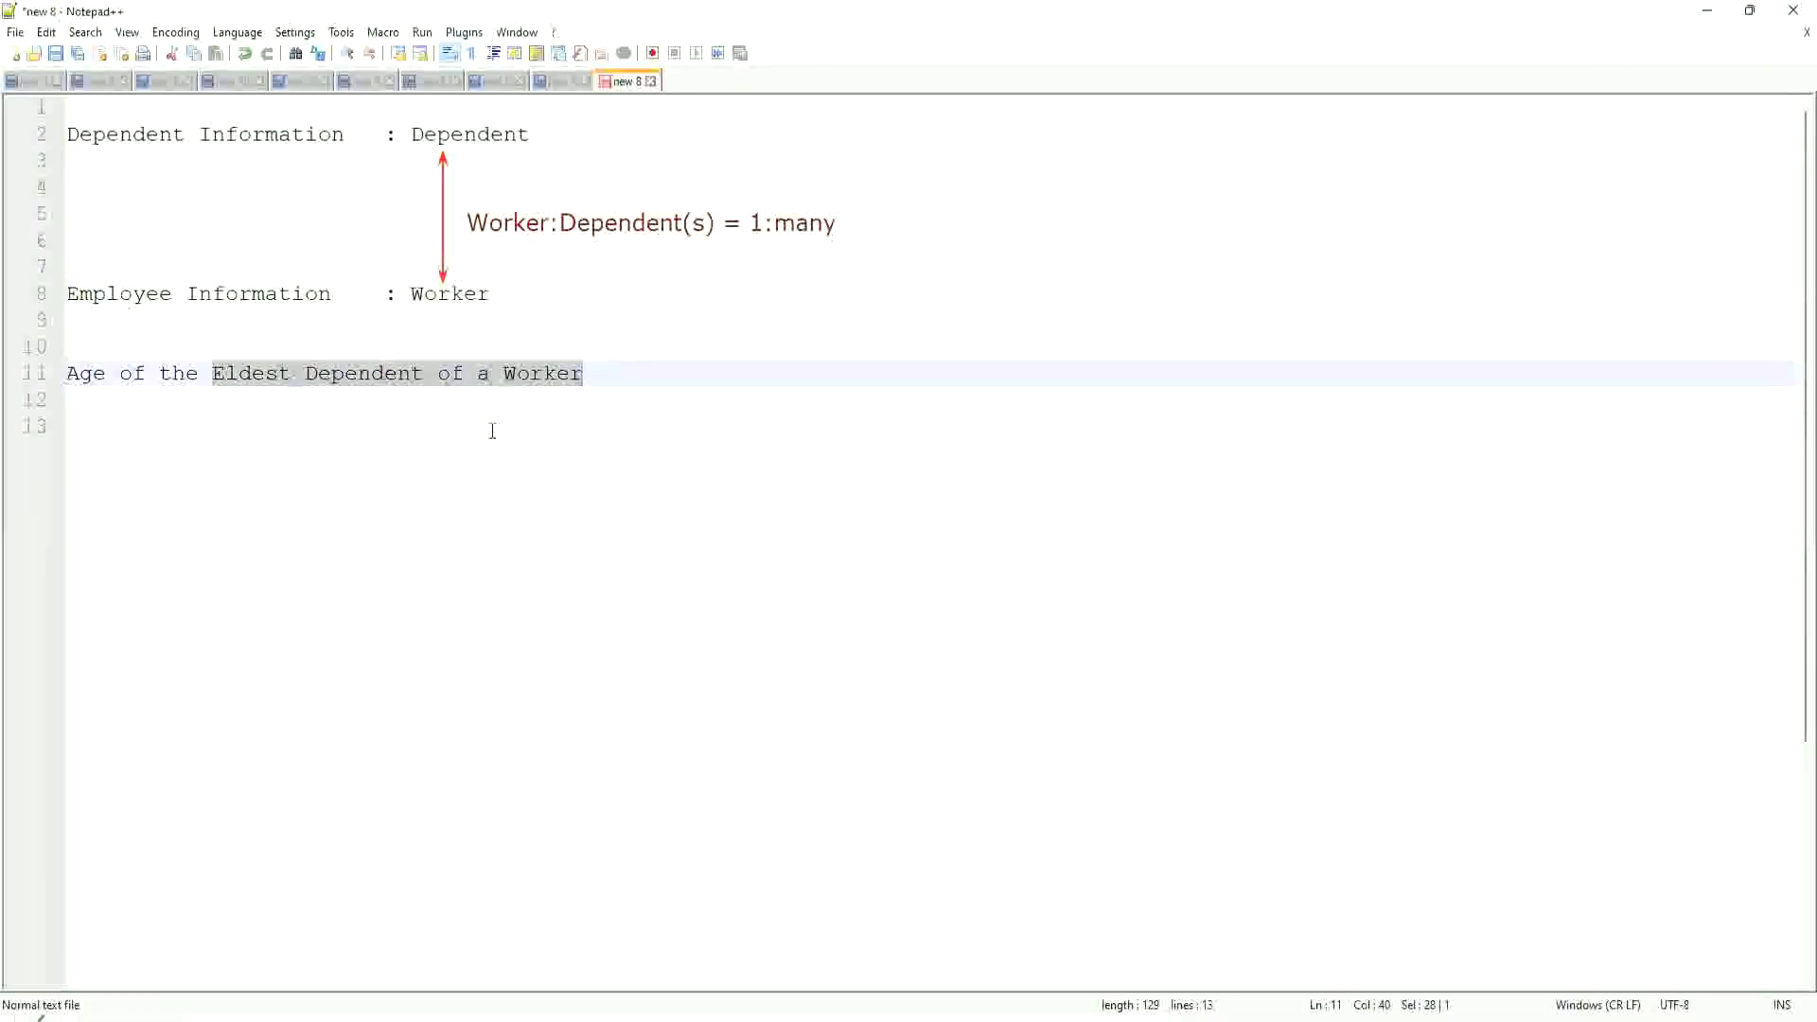
{"action": "left_click", "coordinate": [380, 384]}
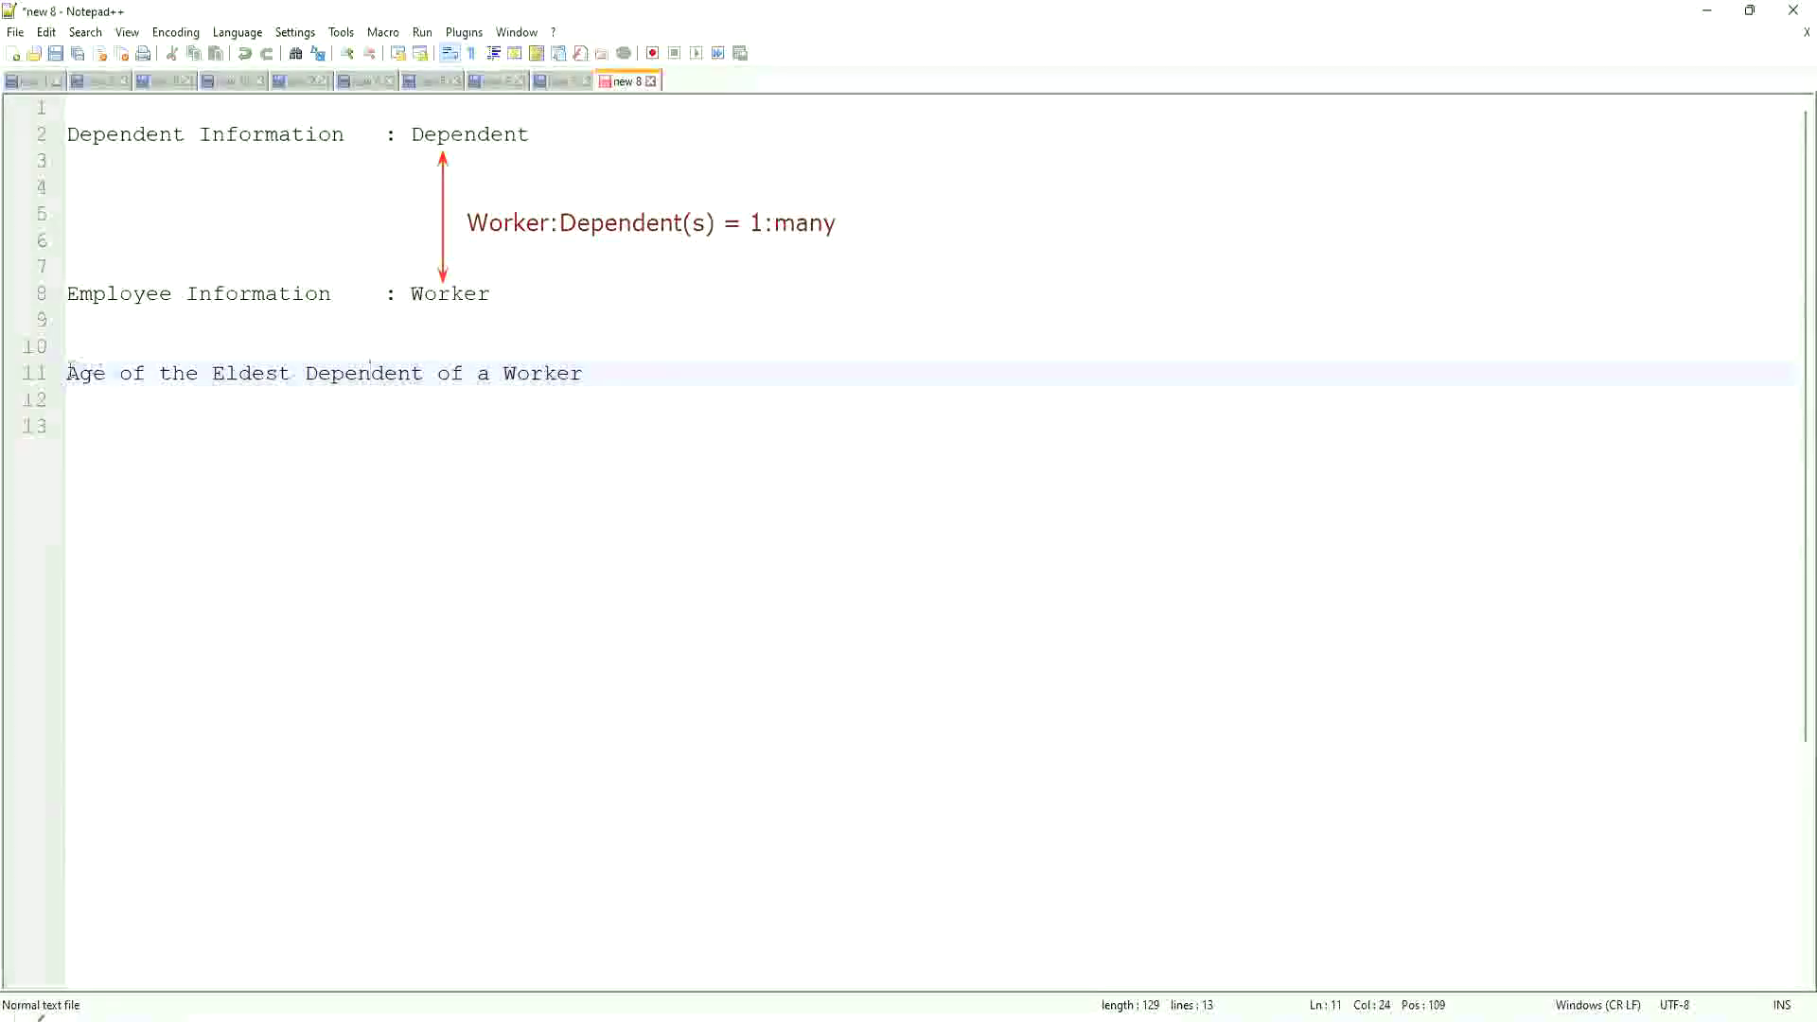
{"action": "left_click", "coordinate": [79, 374]}
{"action": "left_click_drag", "start_coordinate": [68, 374], "coordinate": [423, 373]}
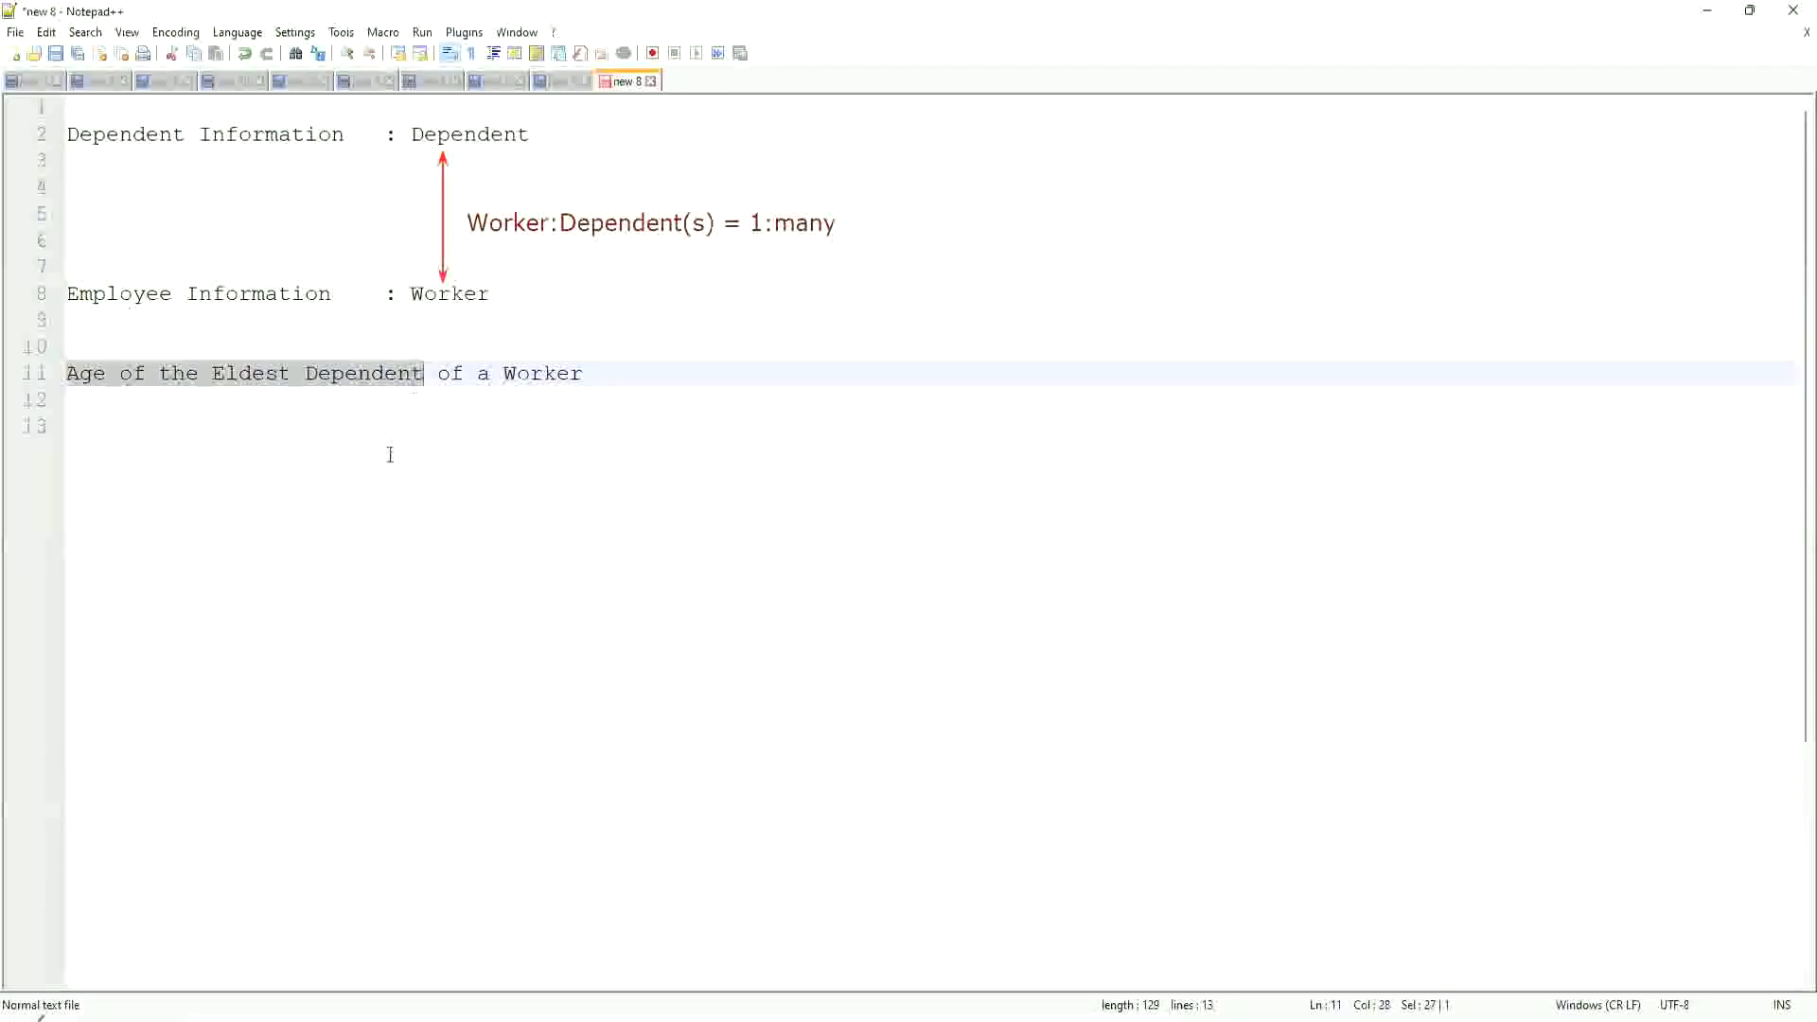
{"action": "left_click", "coordinate": [324, 419]}
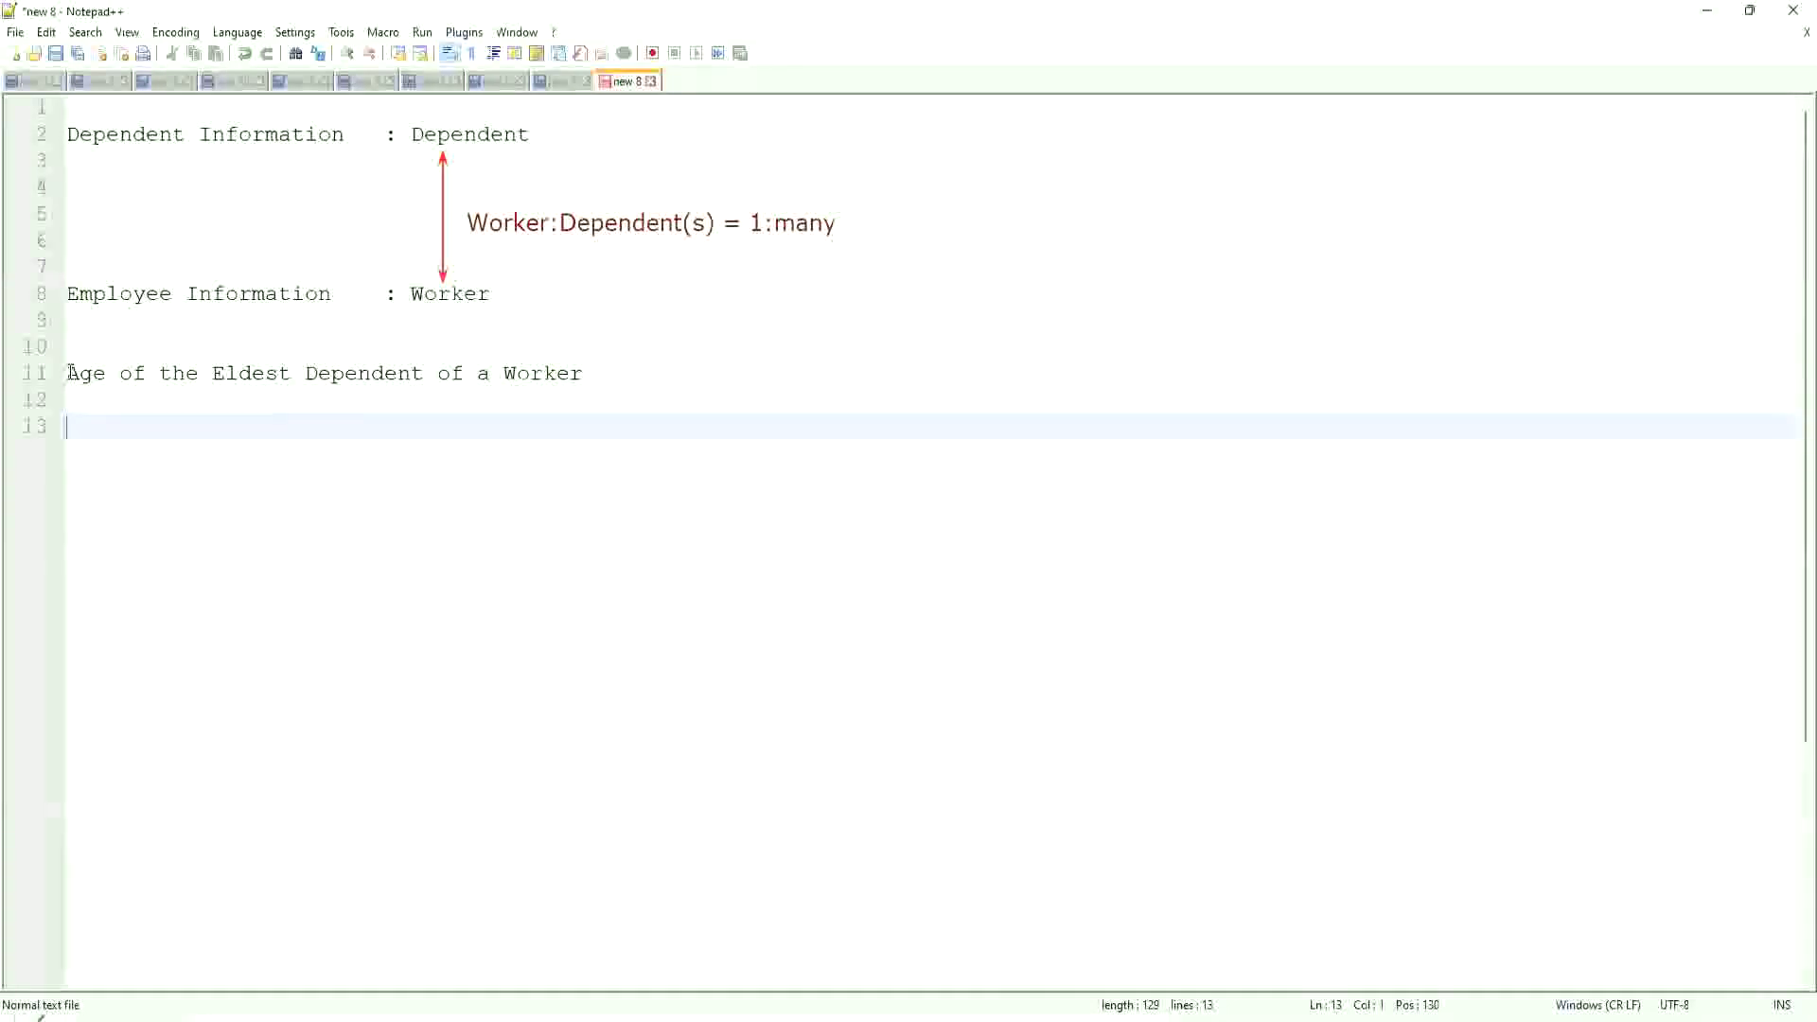
{"action": "left_click_drag", "start_coordinate": [68, 372], "coordinate": [440, 374]}
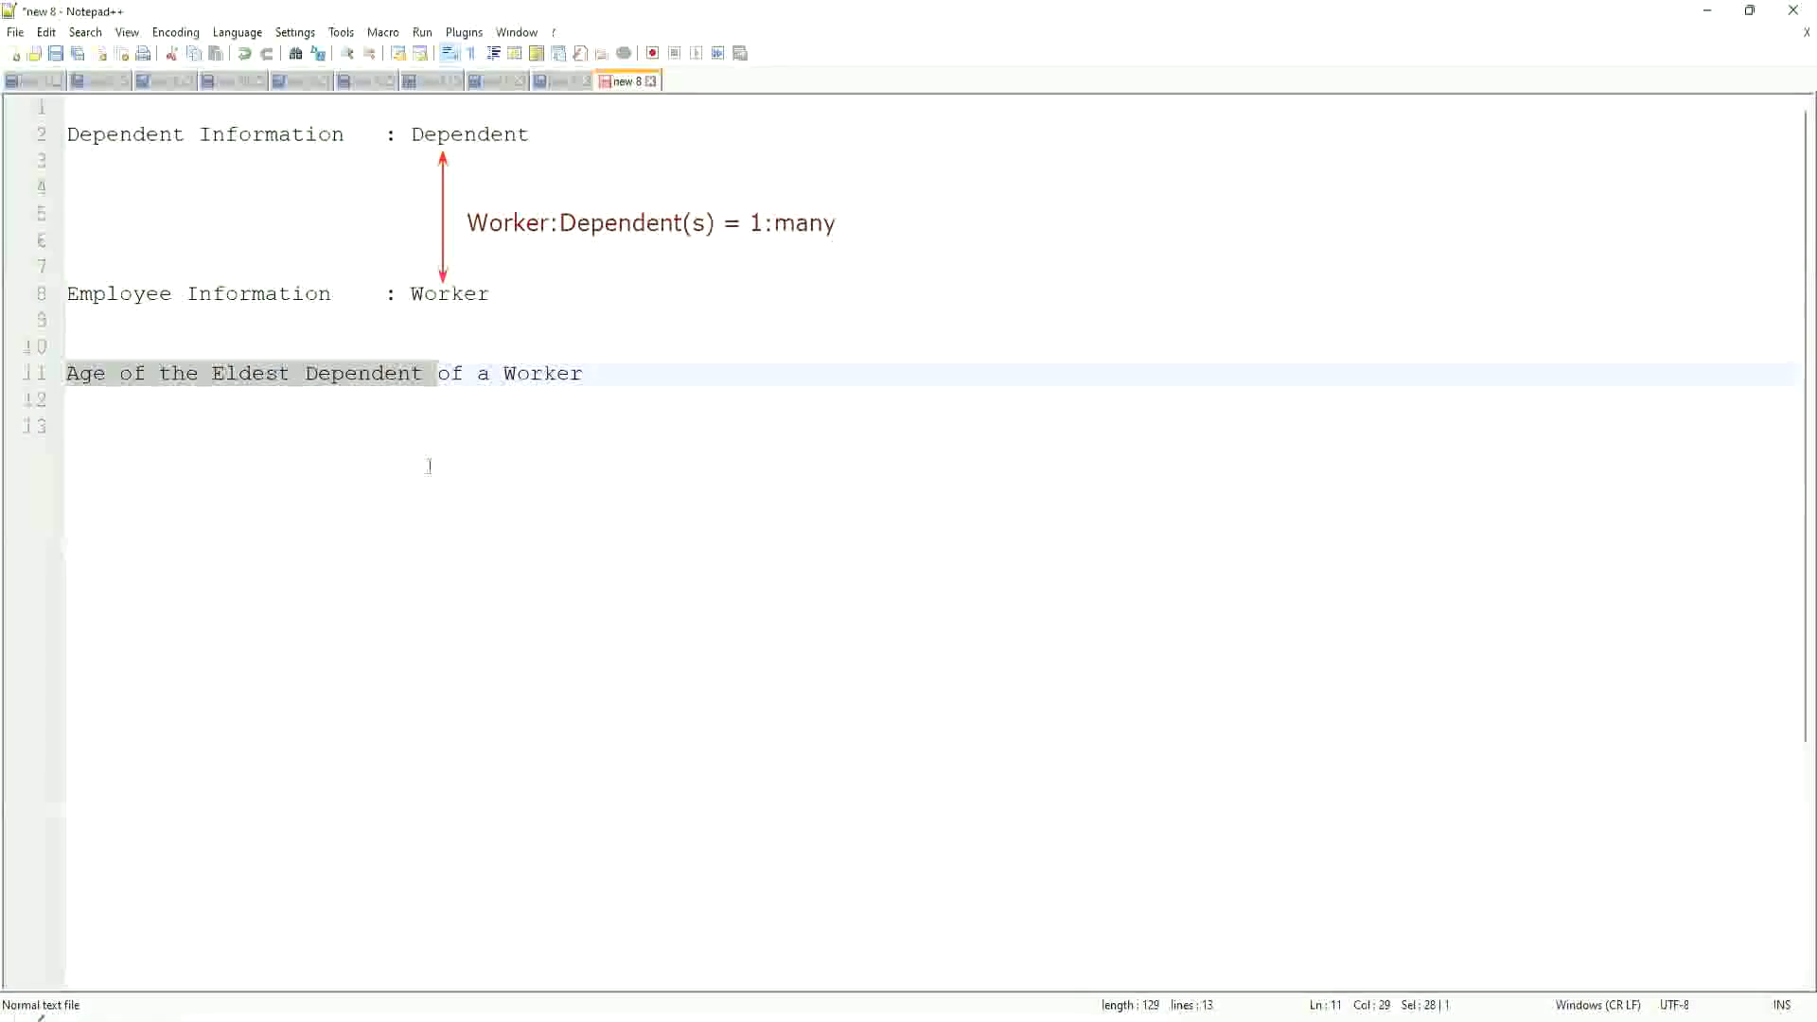
{"action": "left_click", "coordinate": [608, 376]}
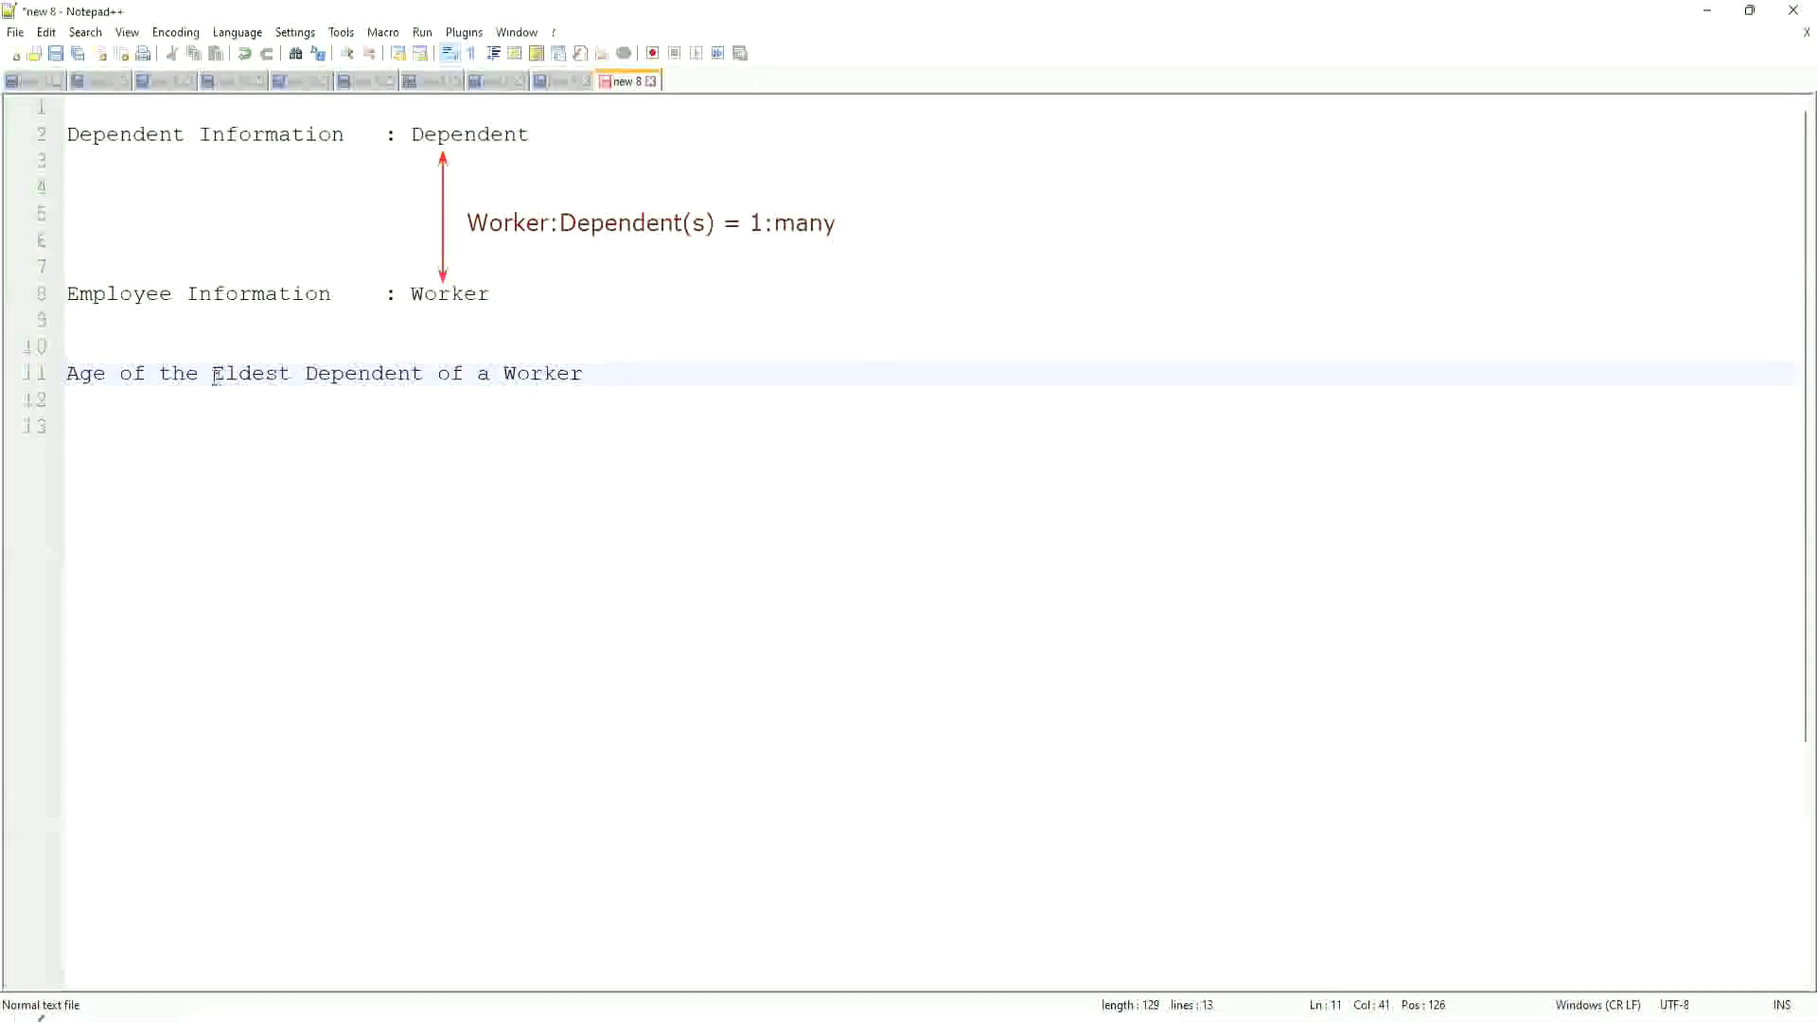
{"action": "left_click_drag", "start_coordinate": [212, 377], "coordinate": [588, 374]}
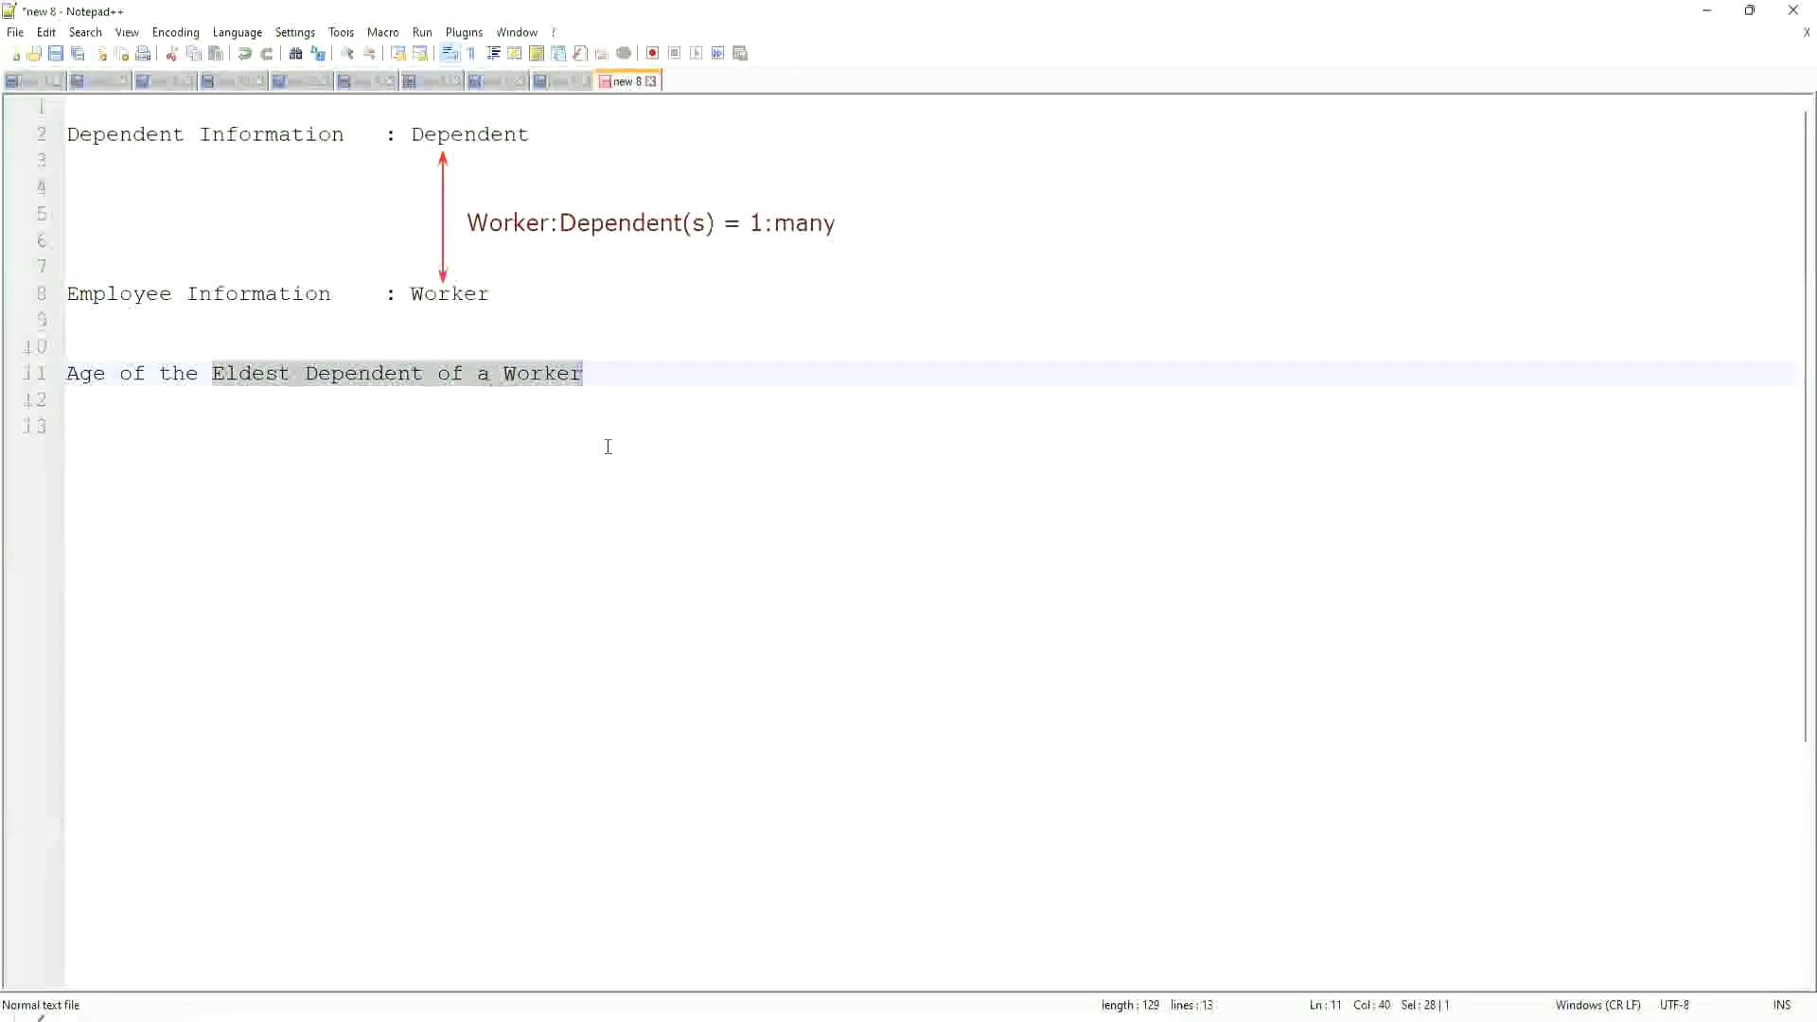
Write the question 'How to find the Eldest Dependent ??' on line 13.
{"action": "left_click", "coordinate": [617, 373]}
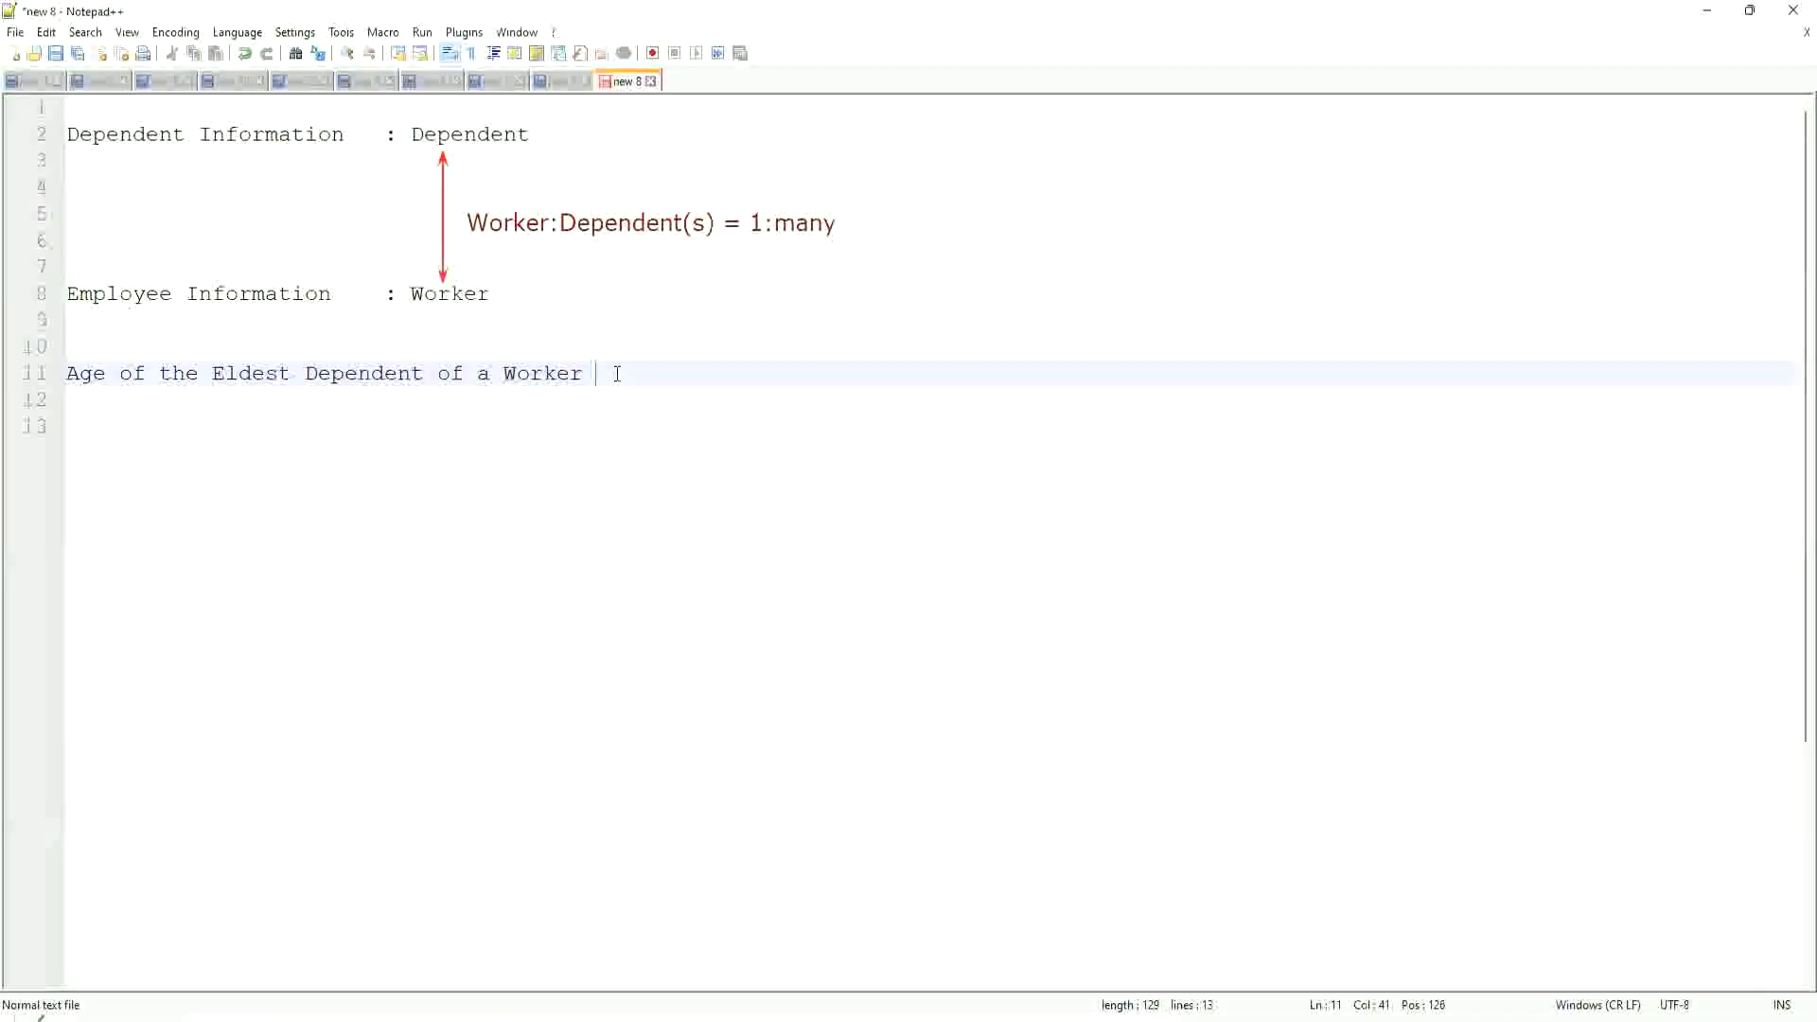
{"action": "key", "text": "Return"}
{"action": "key", "text": "Return"}
{"action": "key", "text": "Return"}
{"action": "key", "text": "Up"}
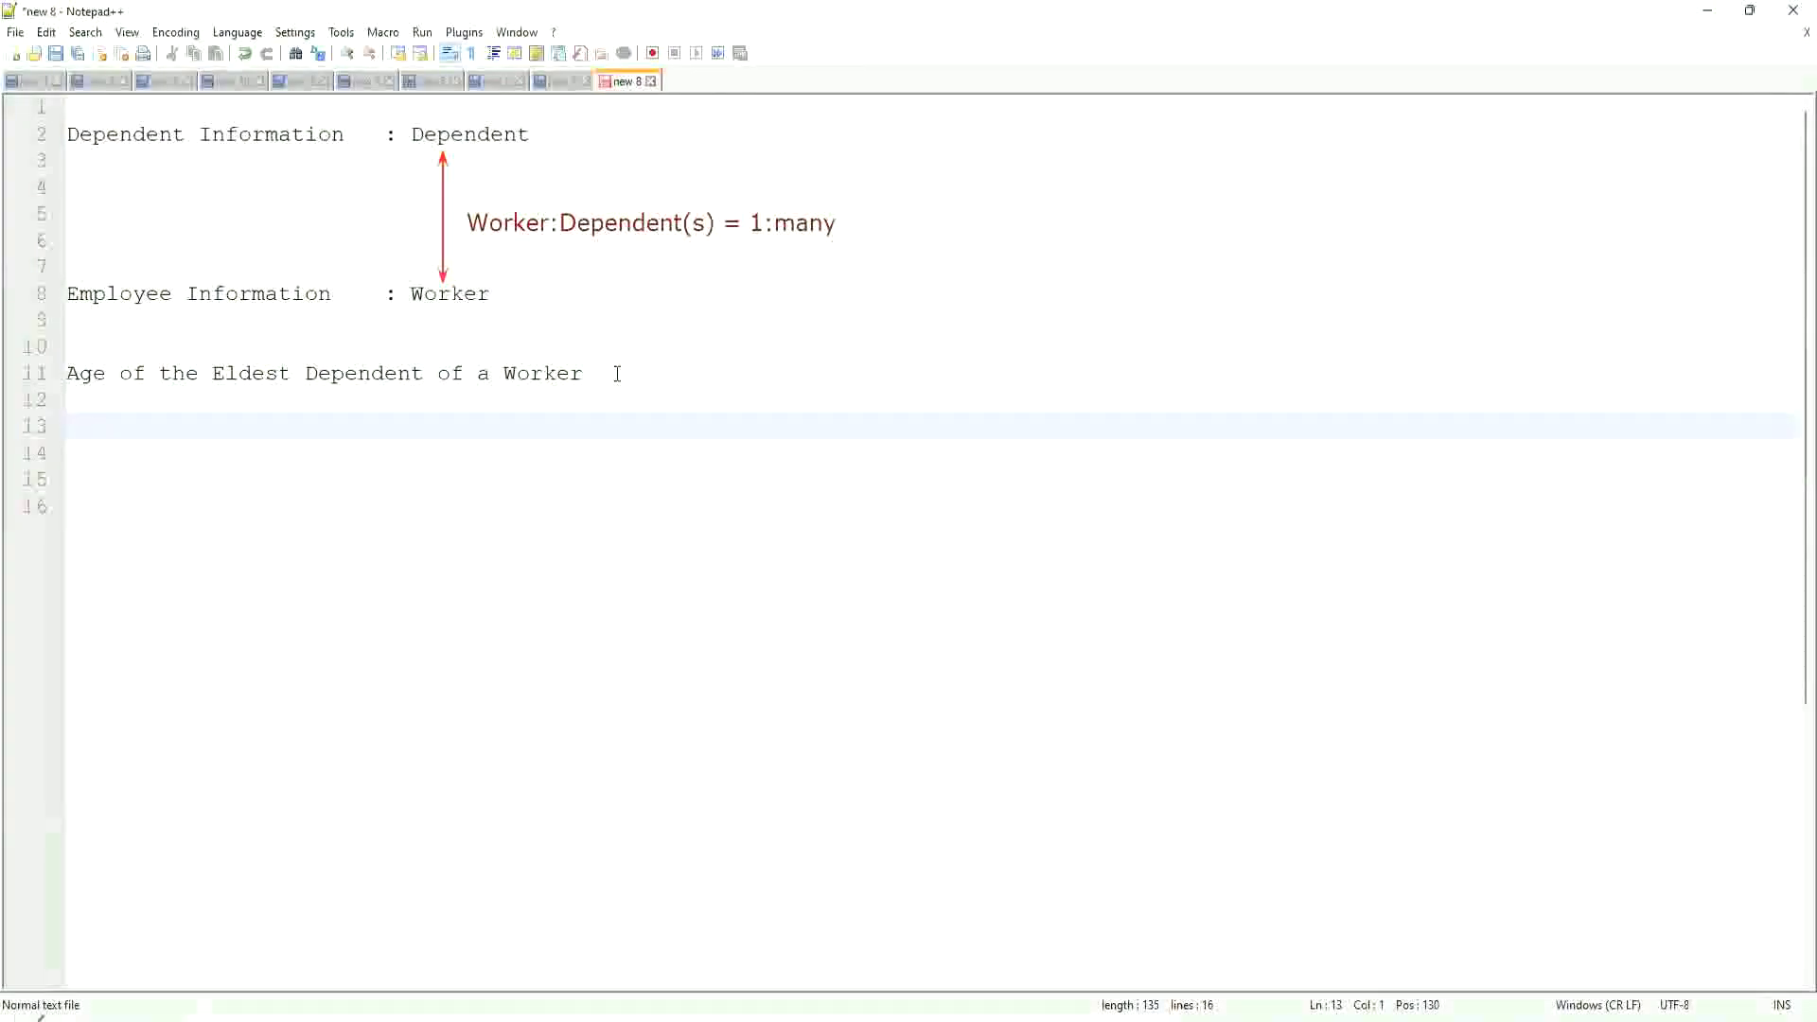
{"action": "type", "text": "How to"}
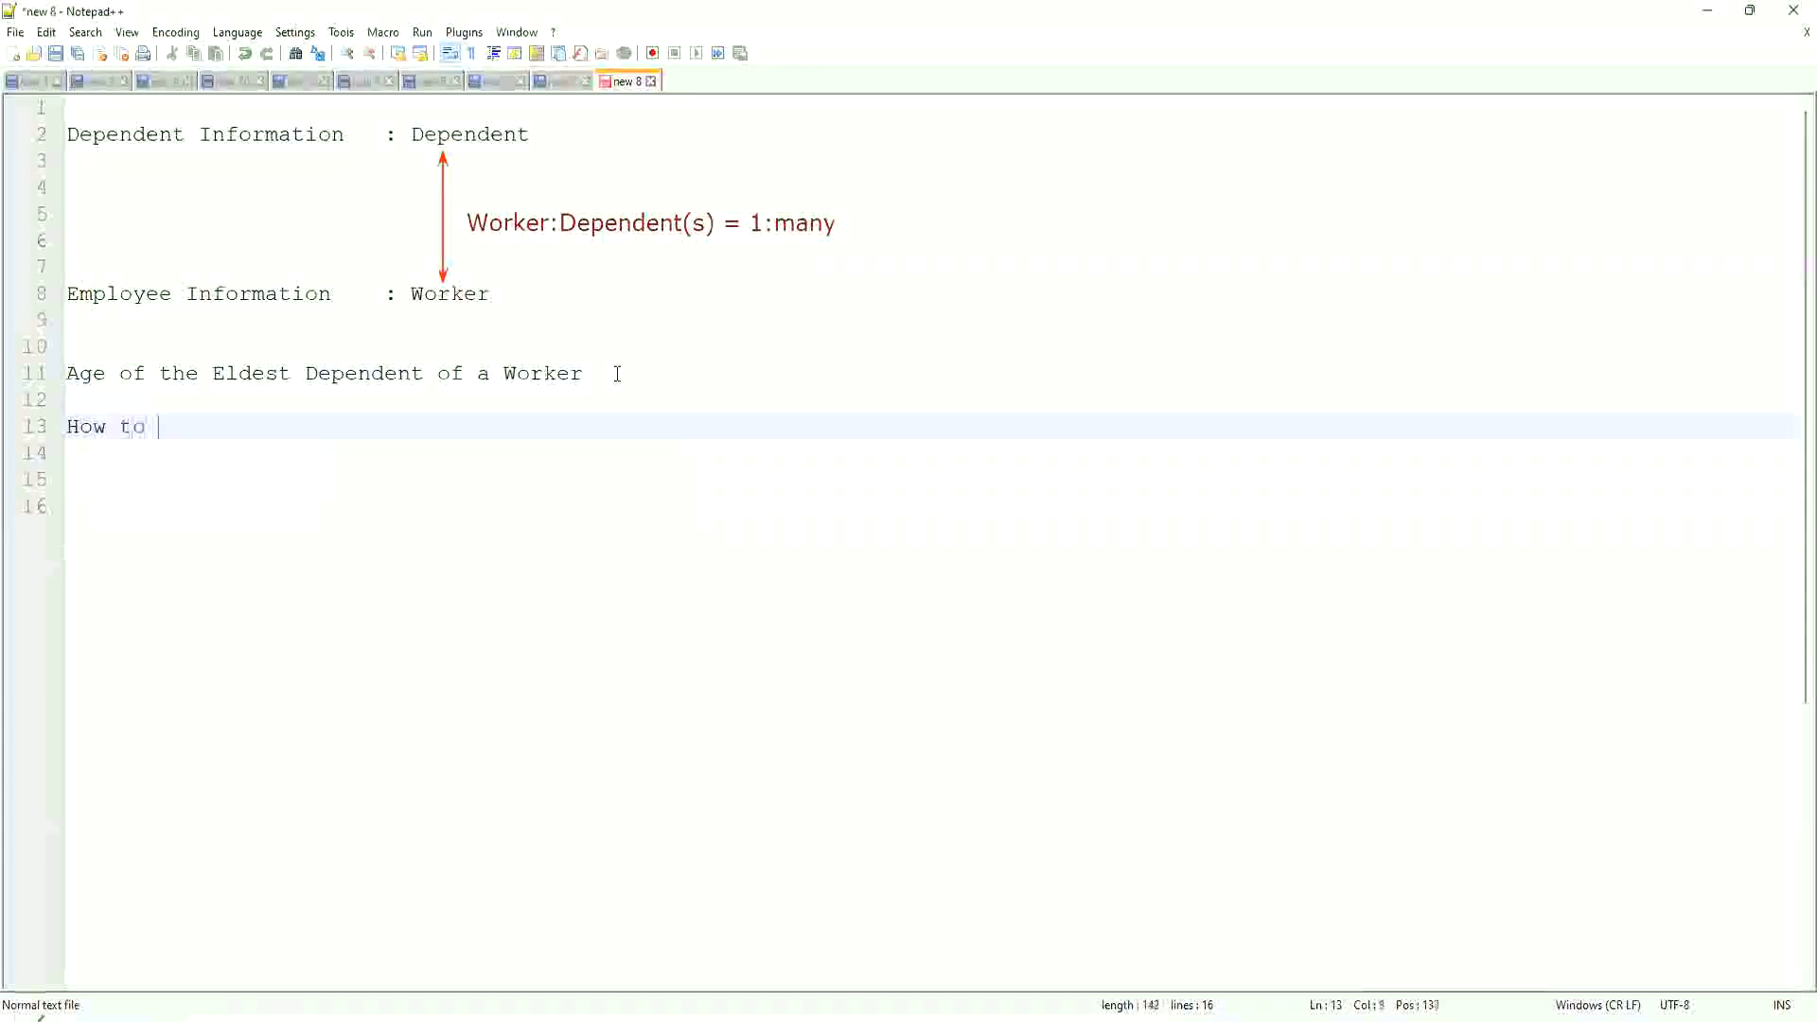
{"action": "key", "text": "BackSpace"}
{"action": "key", "text": "BackSpace"}
{"action": "key", "text": "BackSpace"}
{"action": "key", "text": "BackSpace"}
{"action": "key", "text": "BackSpace"}
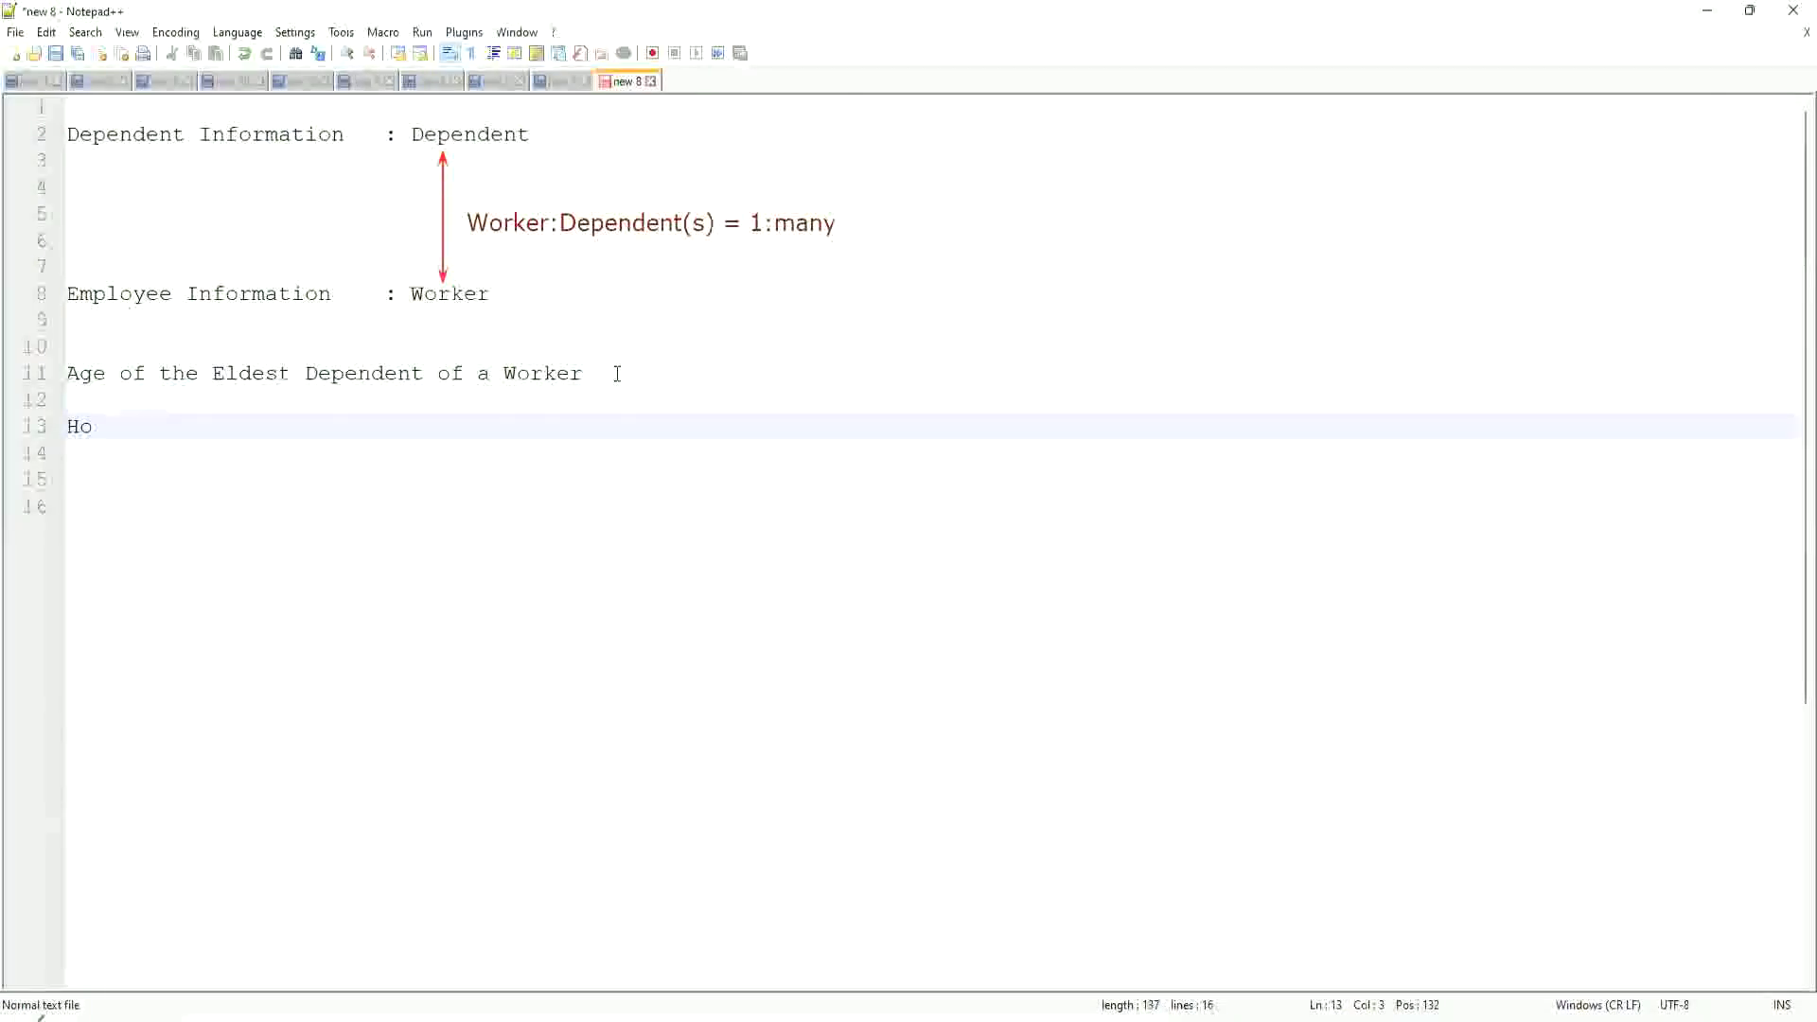
{"action": "type", "text": "w to find the Eldest Dependent "}
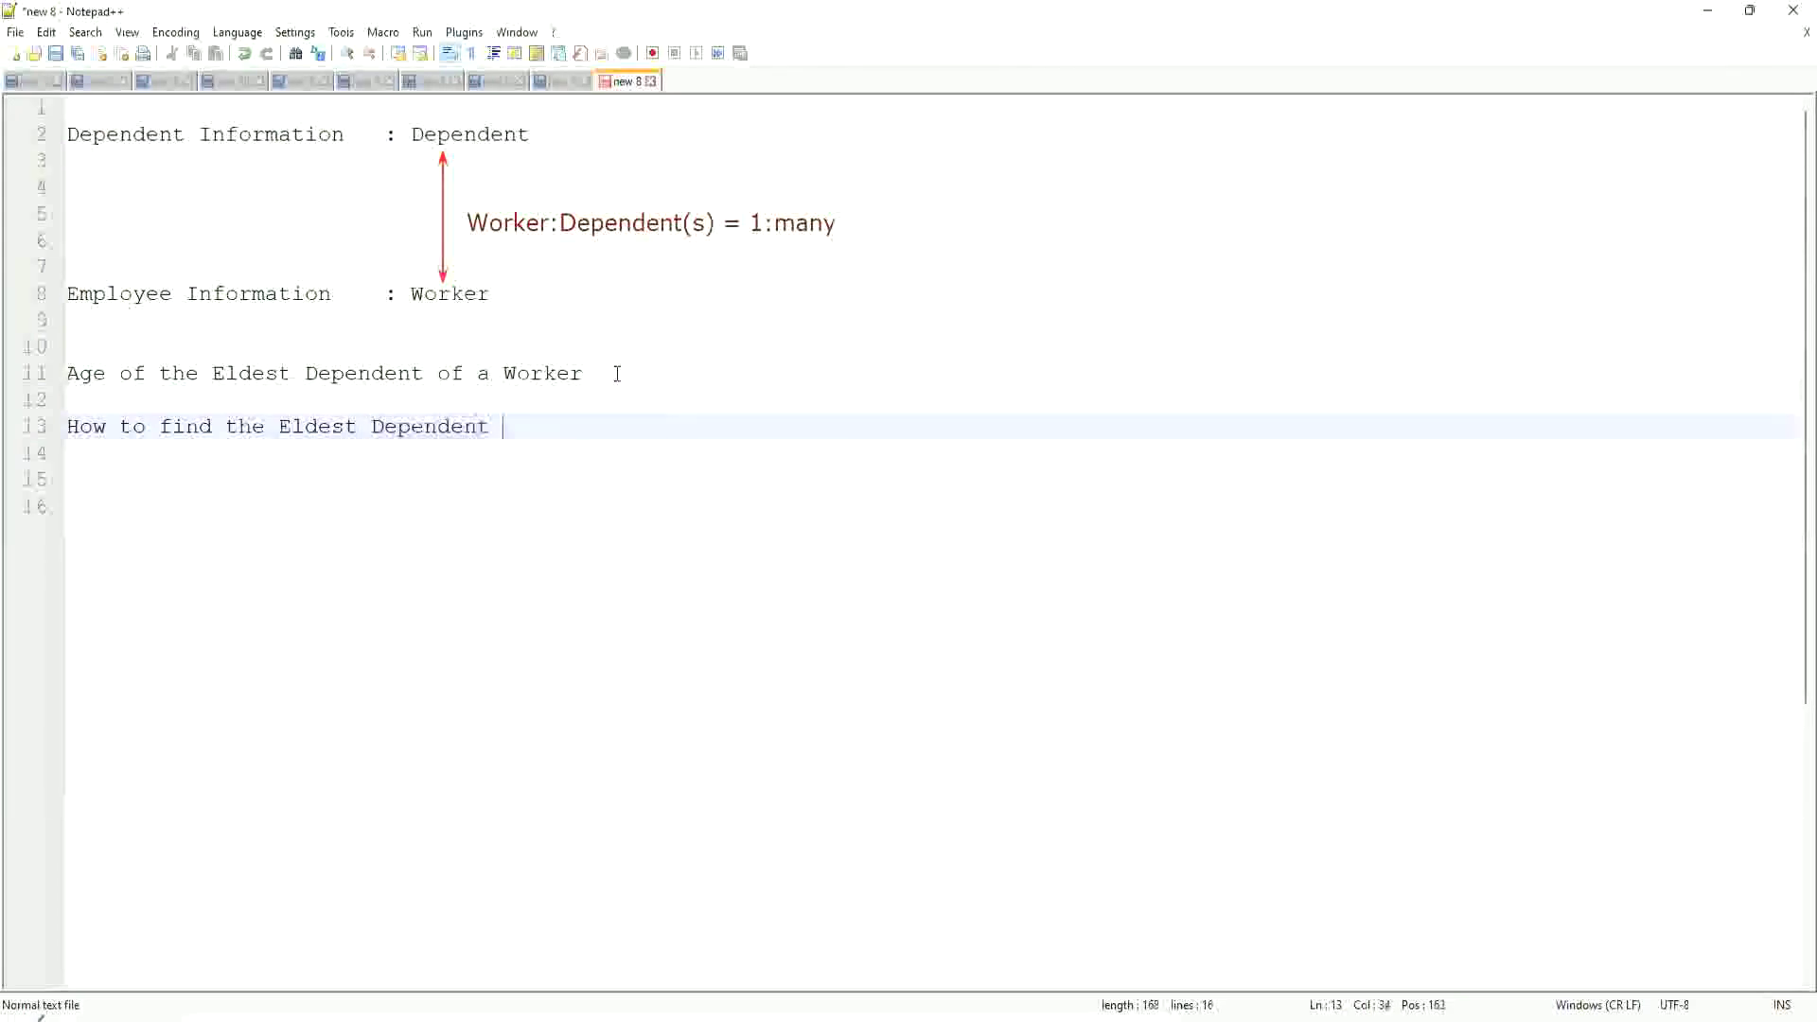
{"action": "type", "text": "??"}
Add 'Basis of the Age of the Dependent' below it, using the suggested word Dependent.
{"action": "key", "text": "Return"}
{"action": "key", "text": "Return"}
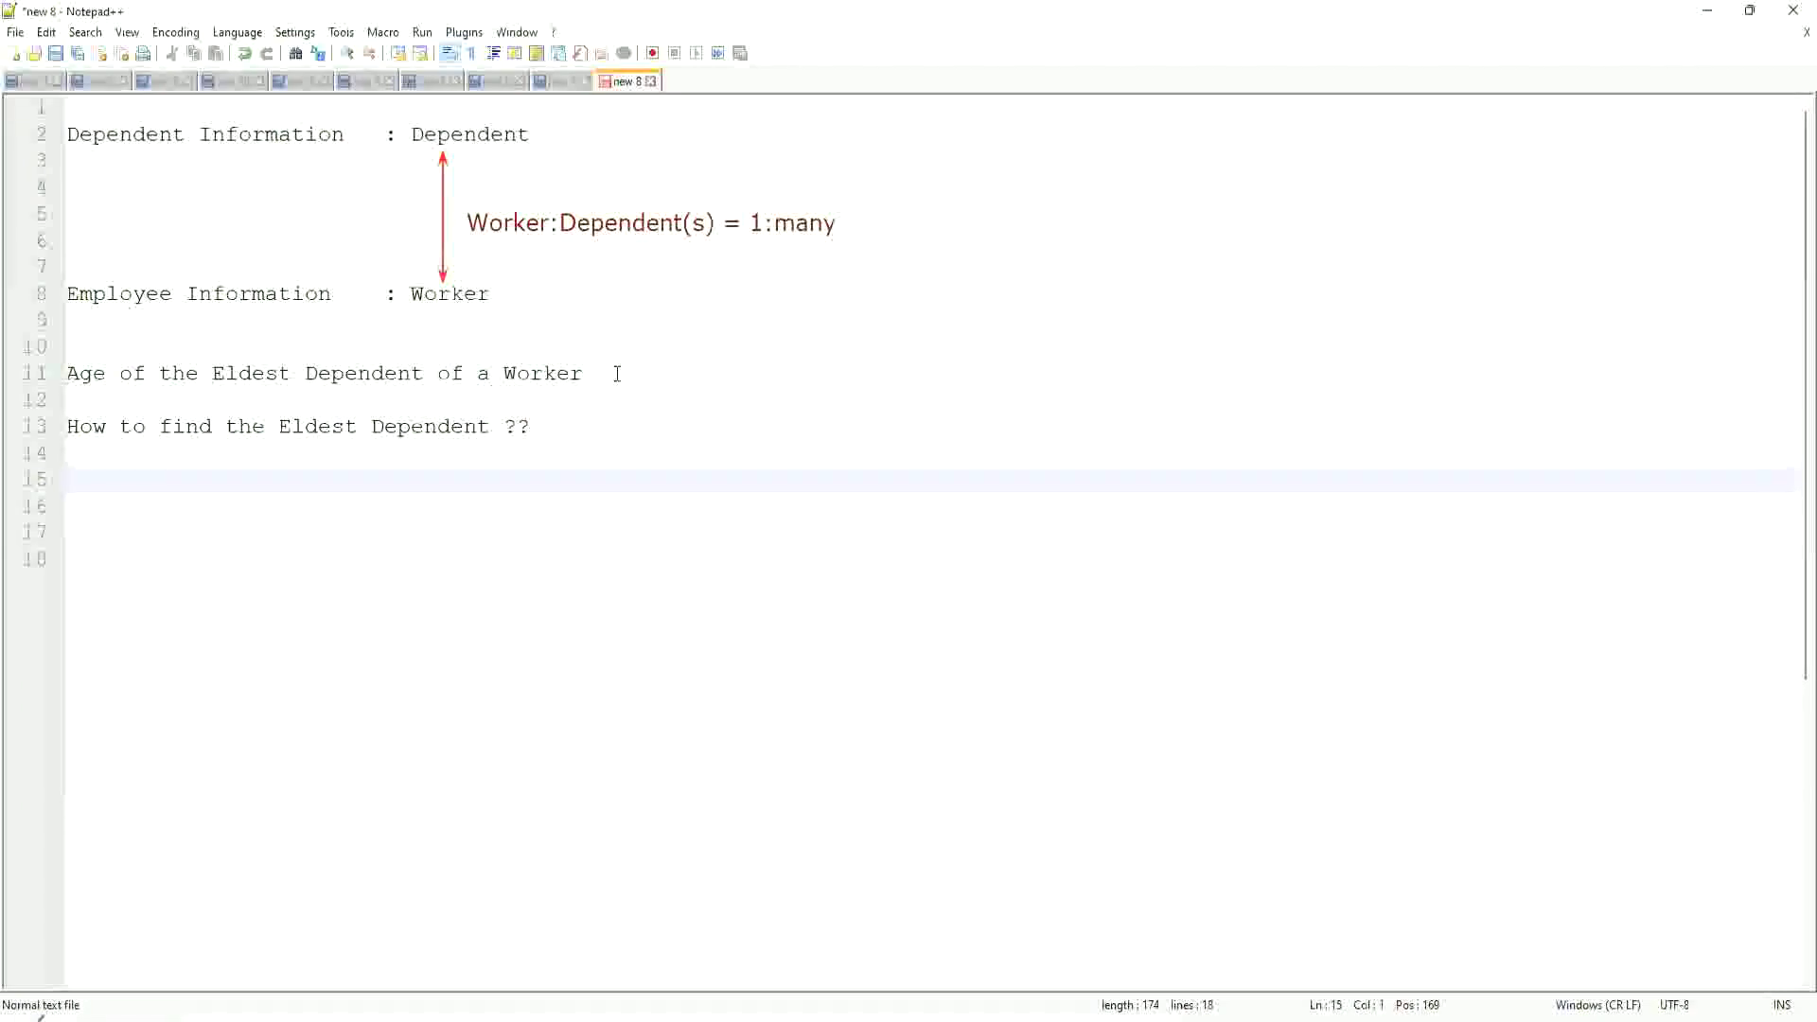
{"action": "type", "text": "Basis of the Age of the Dep"}
{"action": "key", "text": "Return"}
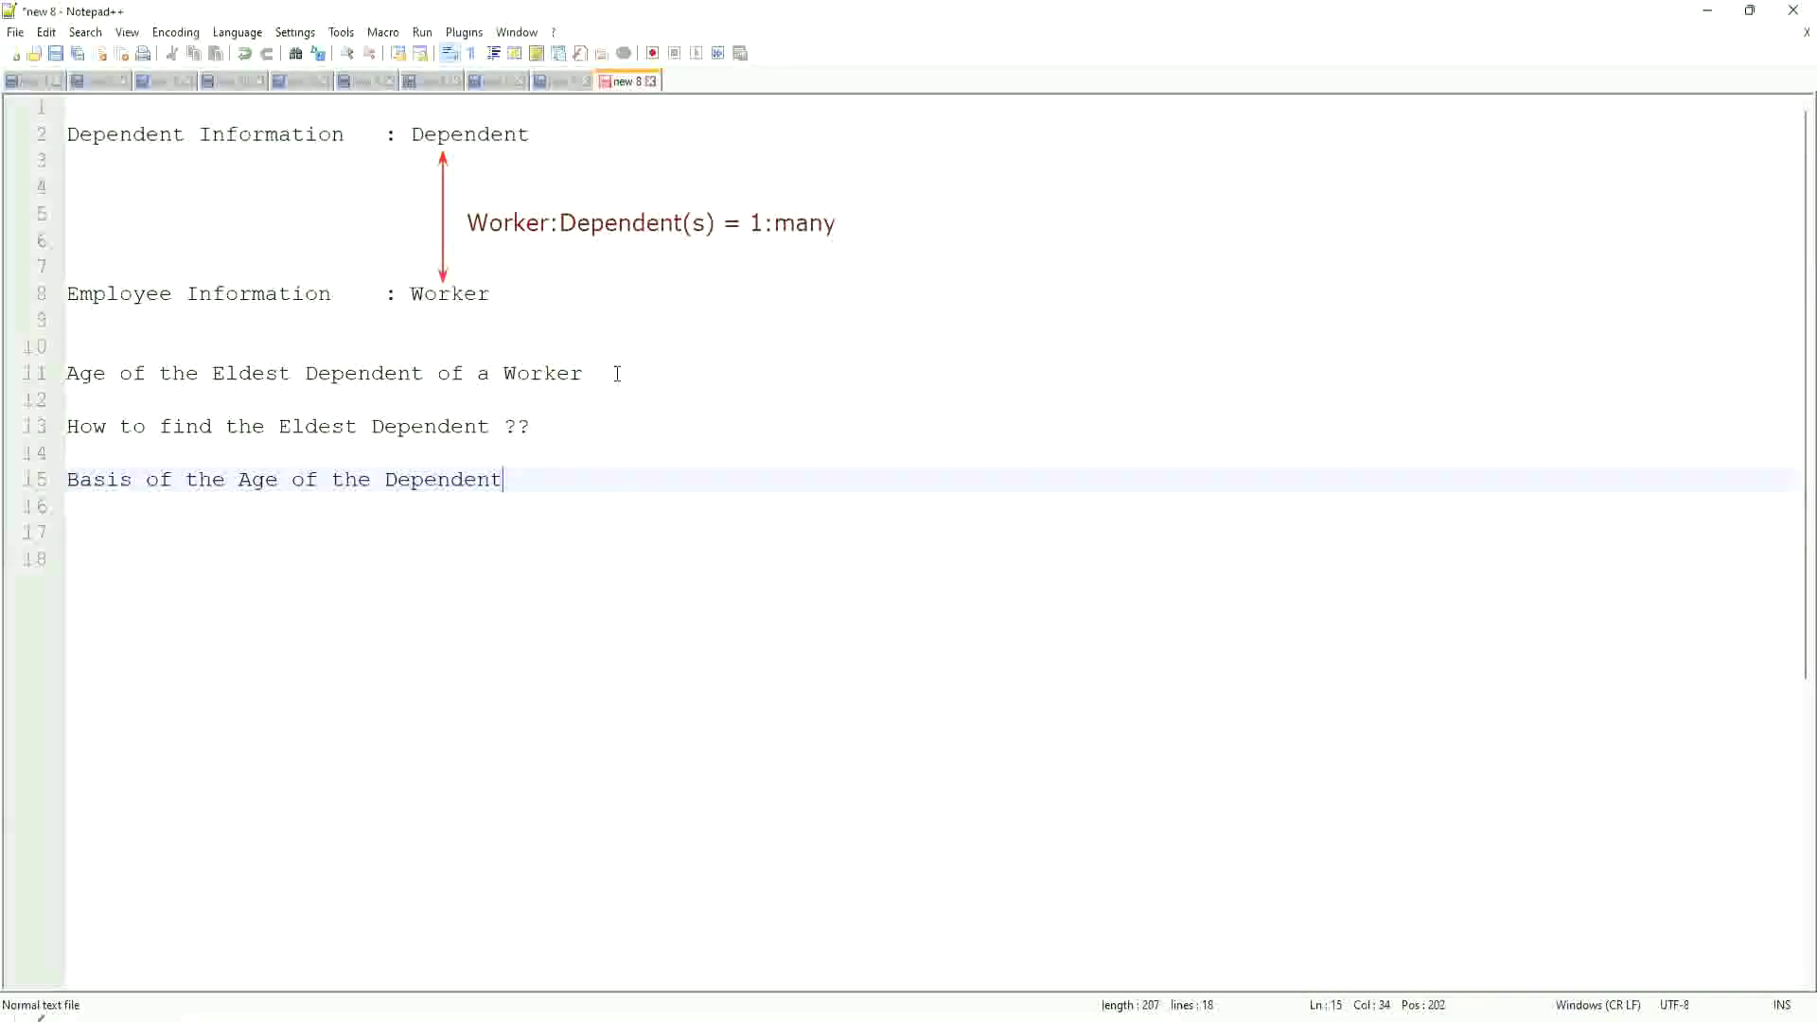
{"action": "key", "text": "Return"}
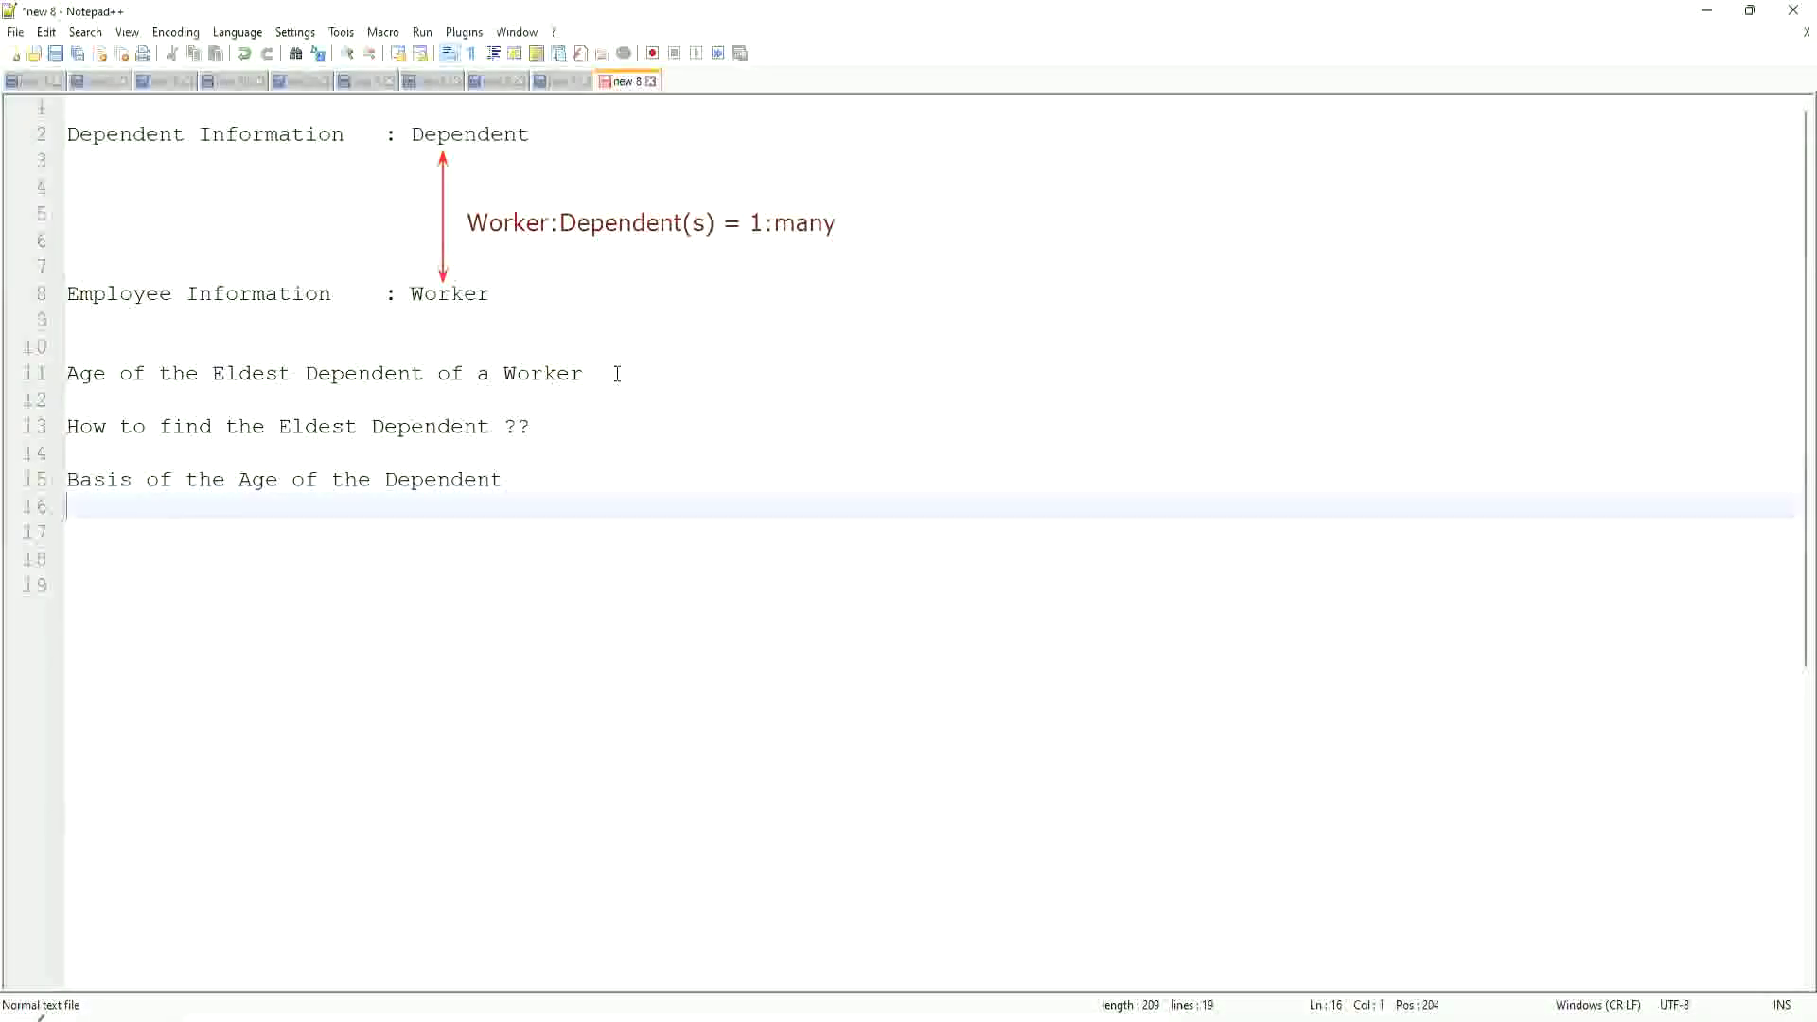
{"action": "type", "text": "1."}
{"action": "type", "text": "0, "}
{"action": "type", "text": "15"}
{"action": "type", "text": ", "}
{"action": "type", "text": "4"}
{"action": "type", "text": "2"}
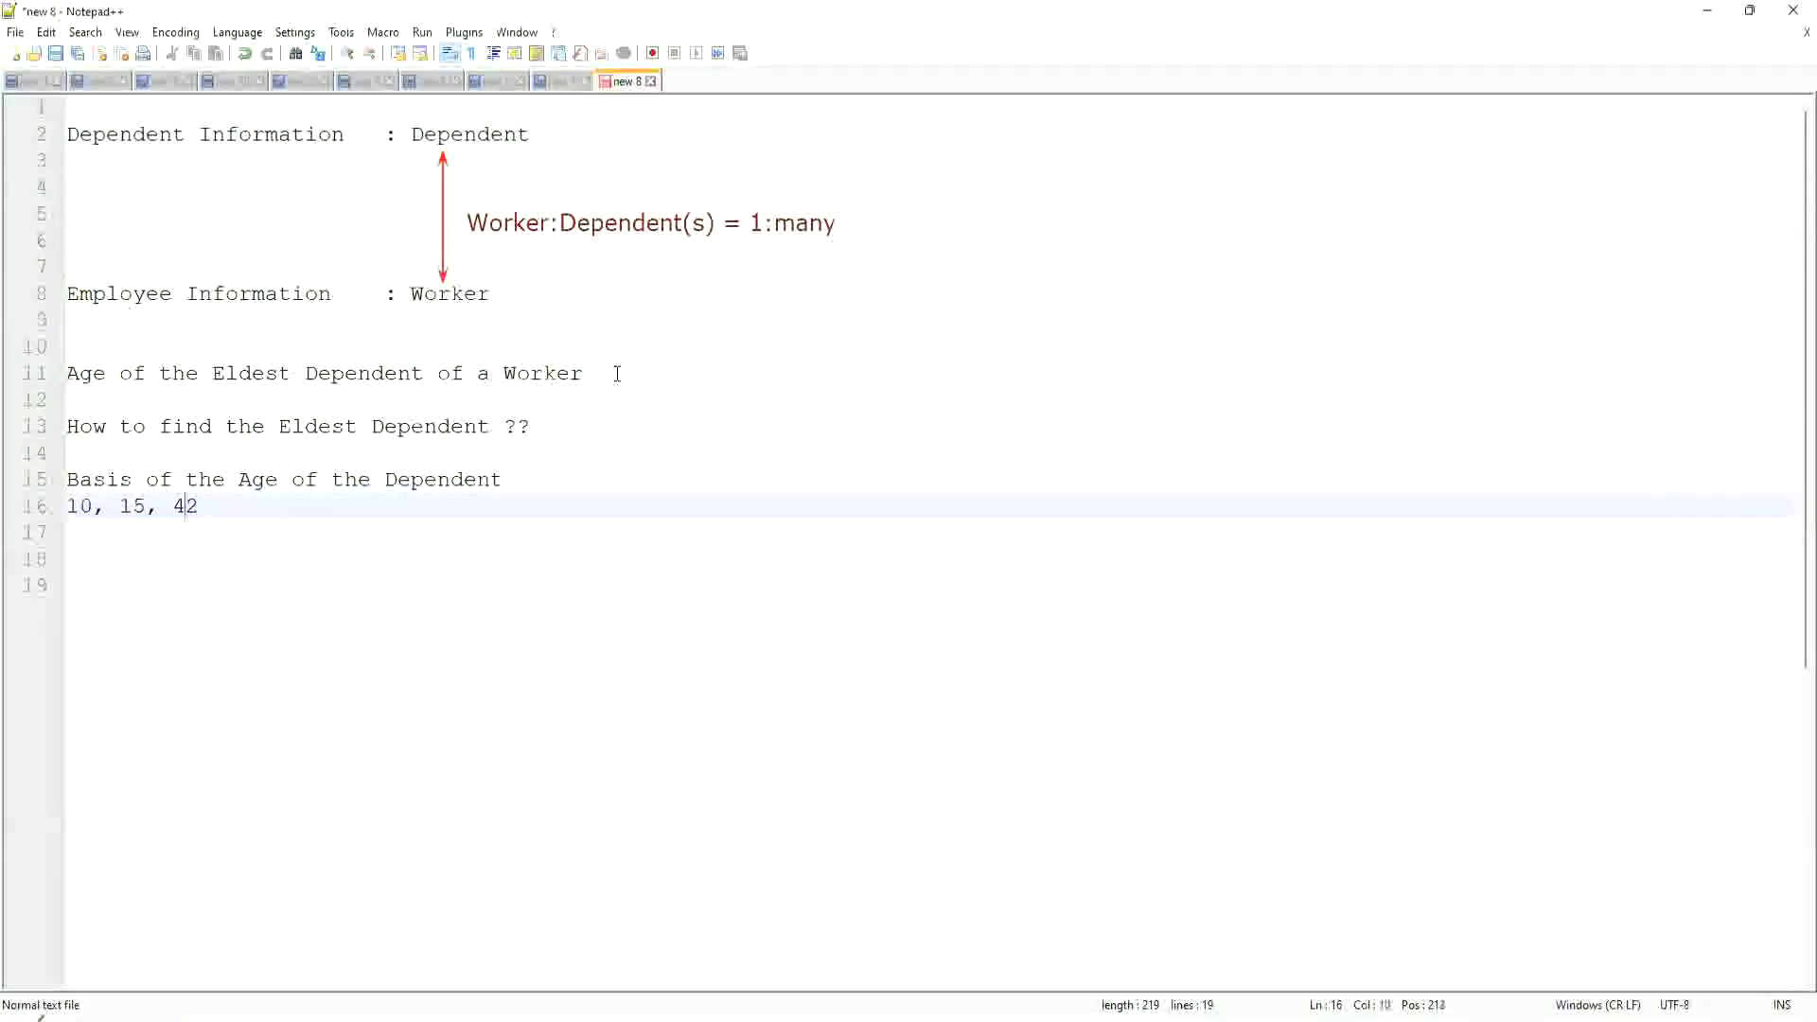
Correct the age list on line 16 to read '15, 10, 42' and add blank lines below it.
{"action": "key", "text": "Left"}
{"action": "key", "text": "Left"}
{"action": "key", "text": "Left"}
{"action": "key", "text": "Left"}
{"action": "key", "text": "Left"}
{"action": "key", "text": "Left"}
{"action": "key", "text": "Delete"}
{"action": "type", "text": "5"}
{"action": "key", "text": "Right"}
{"action": "key", "text": "Right"}
{"action": "key", "text": "Right"}
{"action": "key", "text": "shift+Right"}
{"action": "type", "text": "0"}
{"action": "key", "text": "Right"}
{"action": "key", "text": "Right"}
{"action": "key", "text": "Right"}
{"action": "key", "text": "Right"}
{"action": "key", "text": "Return"}
{"action": "key", "text": "Return"}
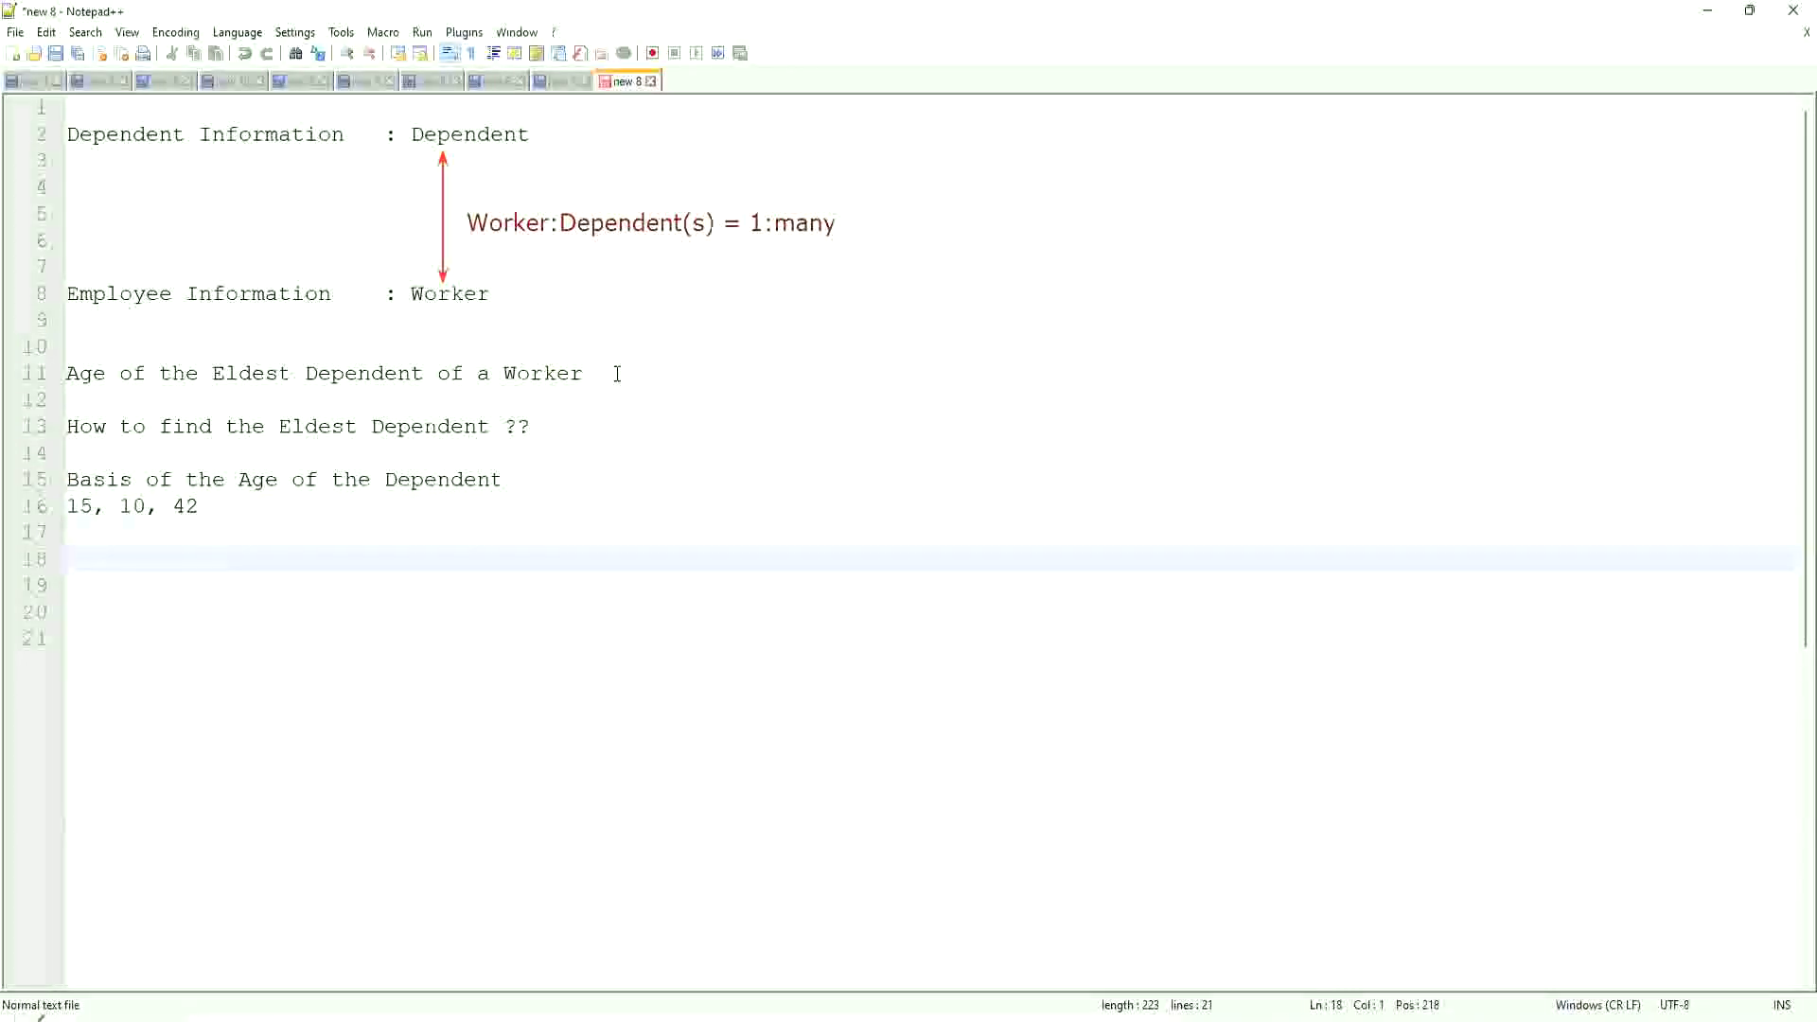
{"action": "type", "text": "Sort - Des"}
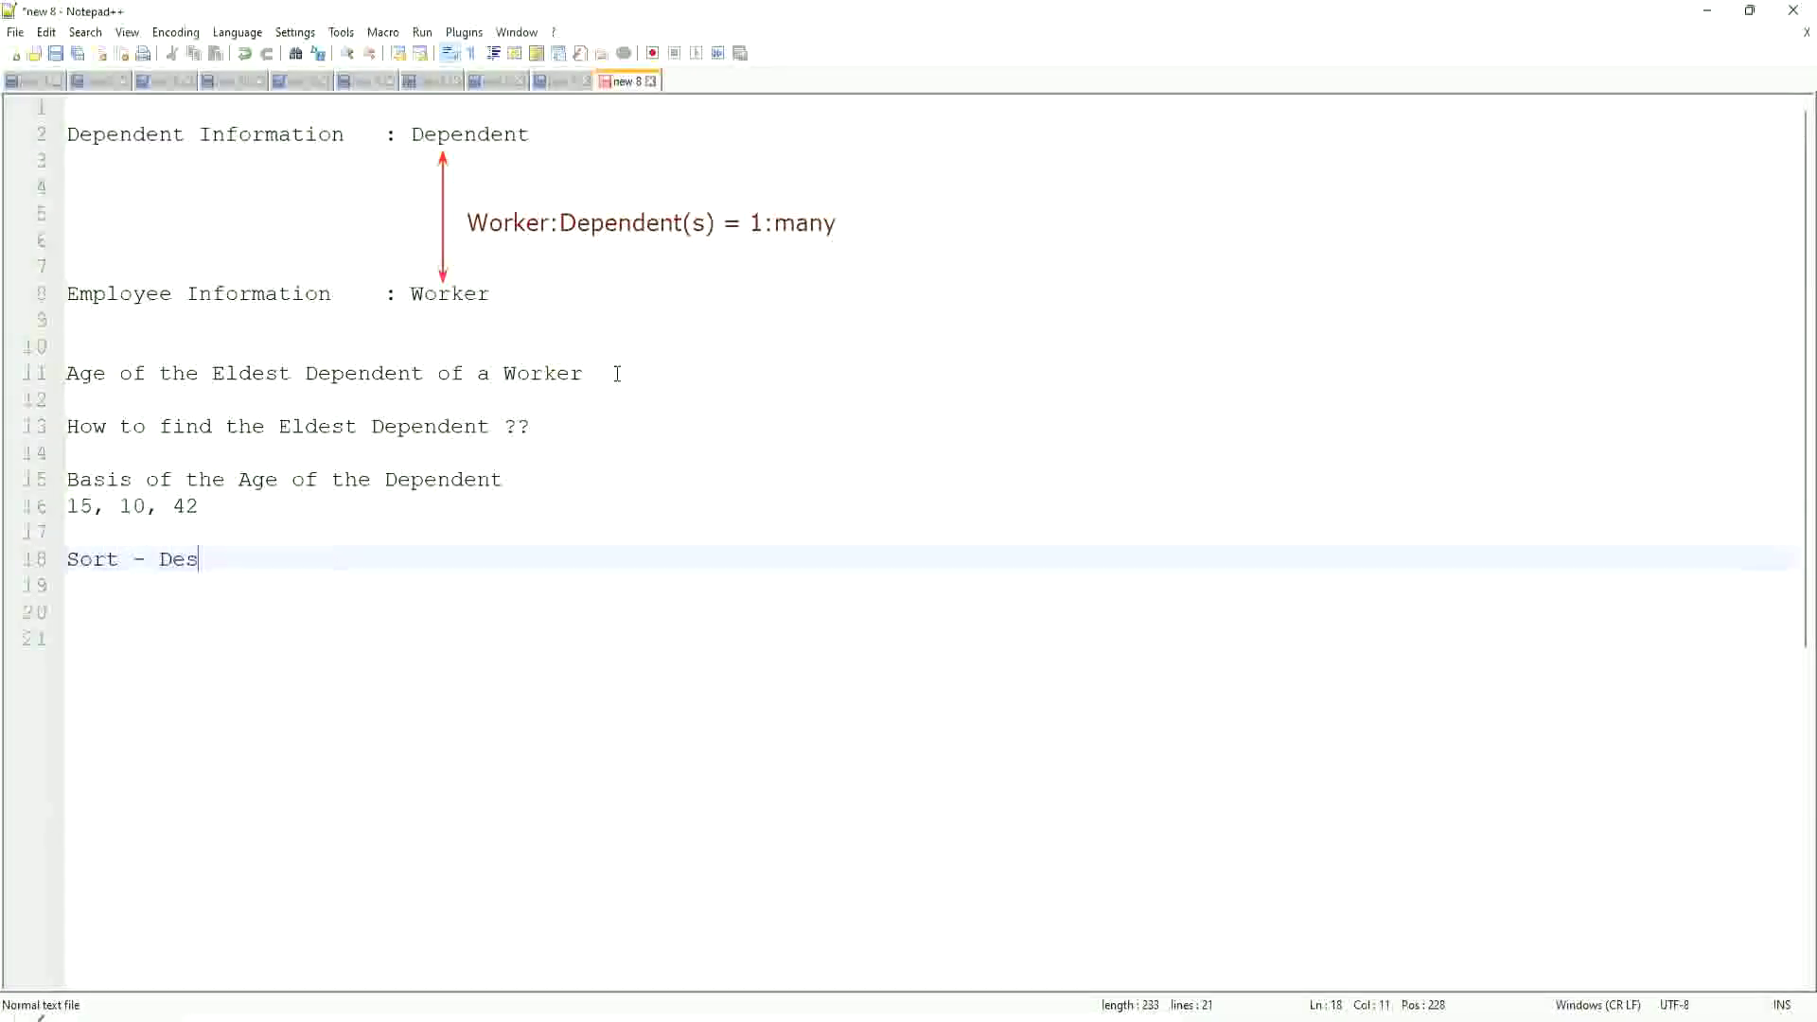
{"action": "type", "text": "ending"}
Fix the heading to 'Sort - Descending : 42, 15, 10', marking 42 as the largest age.
{"action": "key", "text": "Left"}
{"action": "key", "text": "Left"}
{"action": "key", "text": "Left"}
{"action": "key", "text": "Left"}
{"action": "key", "text": "Left"}
{"action": "key", "text": "Left"}
{"action": "type", "text": "c"}
{"action": "key", "text": "Right"}
{"action": "key", "text": "Right"}
{"action": "key", "text": "Right"}
{"action": "type", "text": ": 42, 15, 10"}
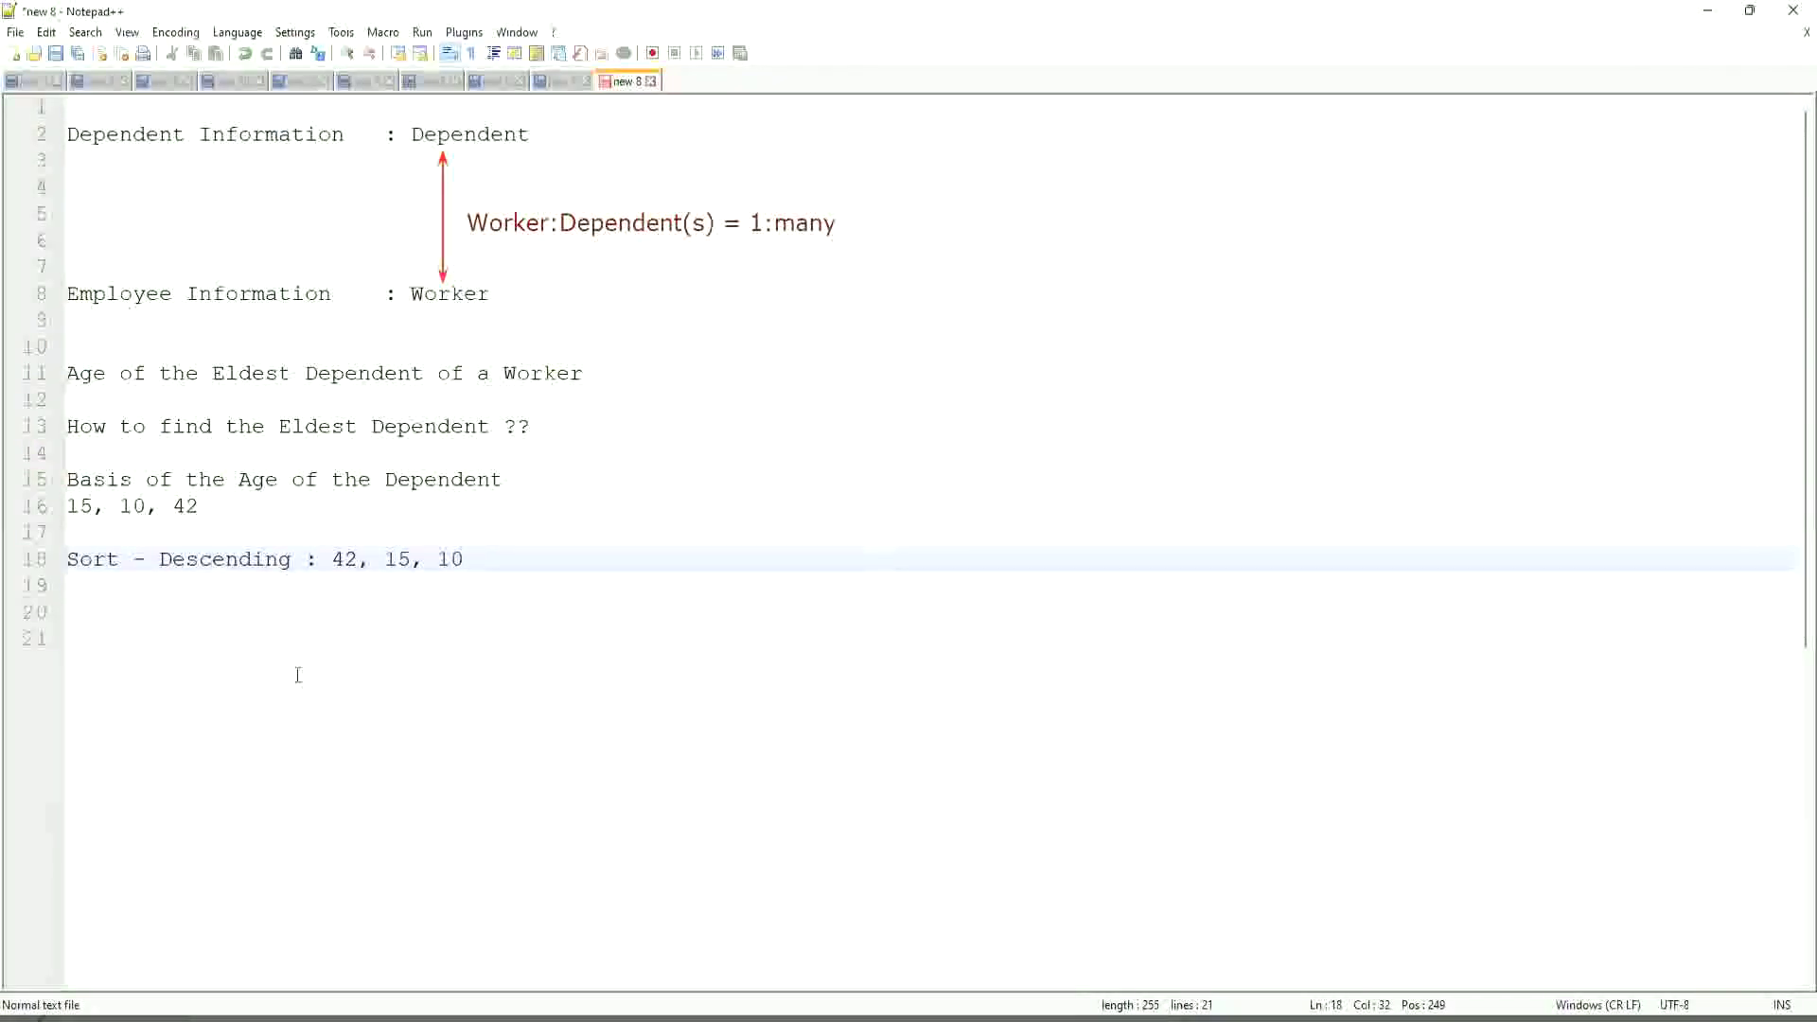
{"action": "left_click_drag", "start_coordinate": [332, 558], "coordinate": [370, 560]}
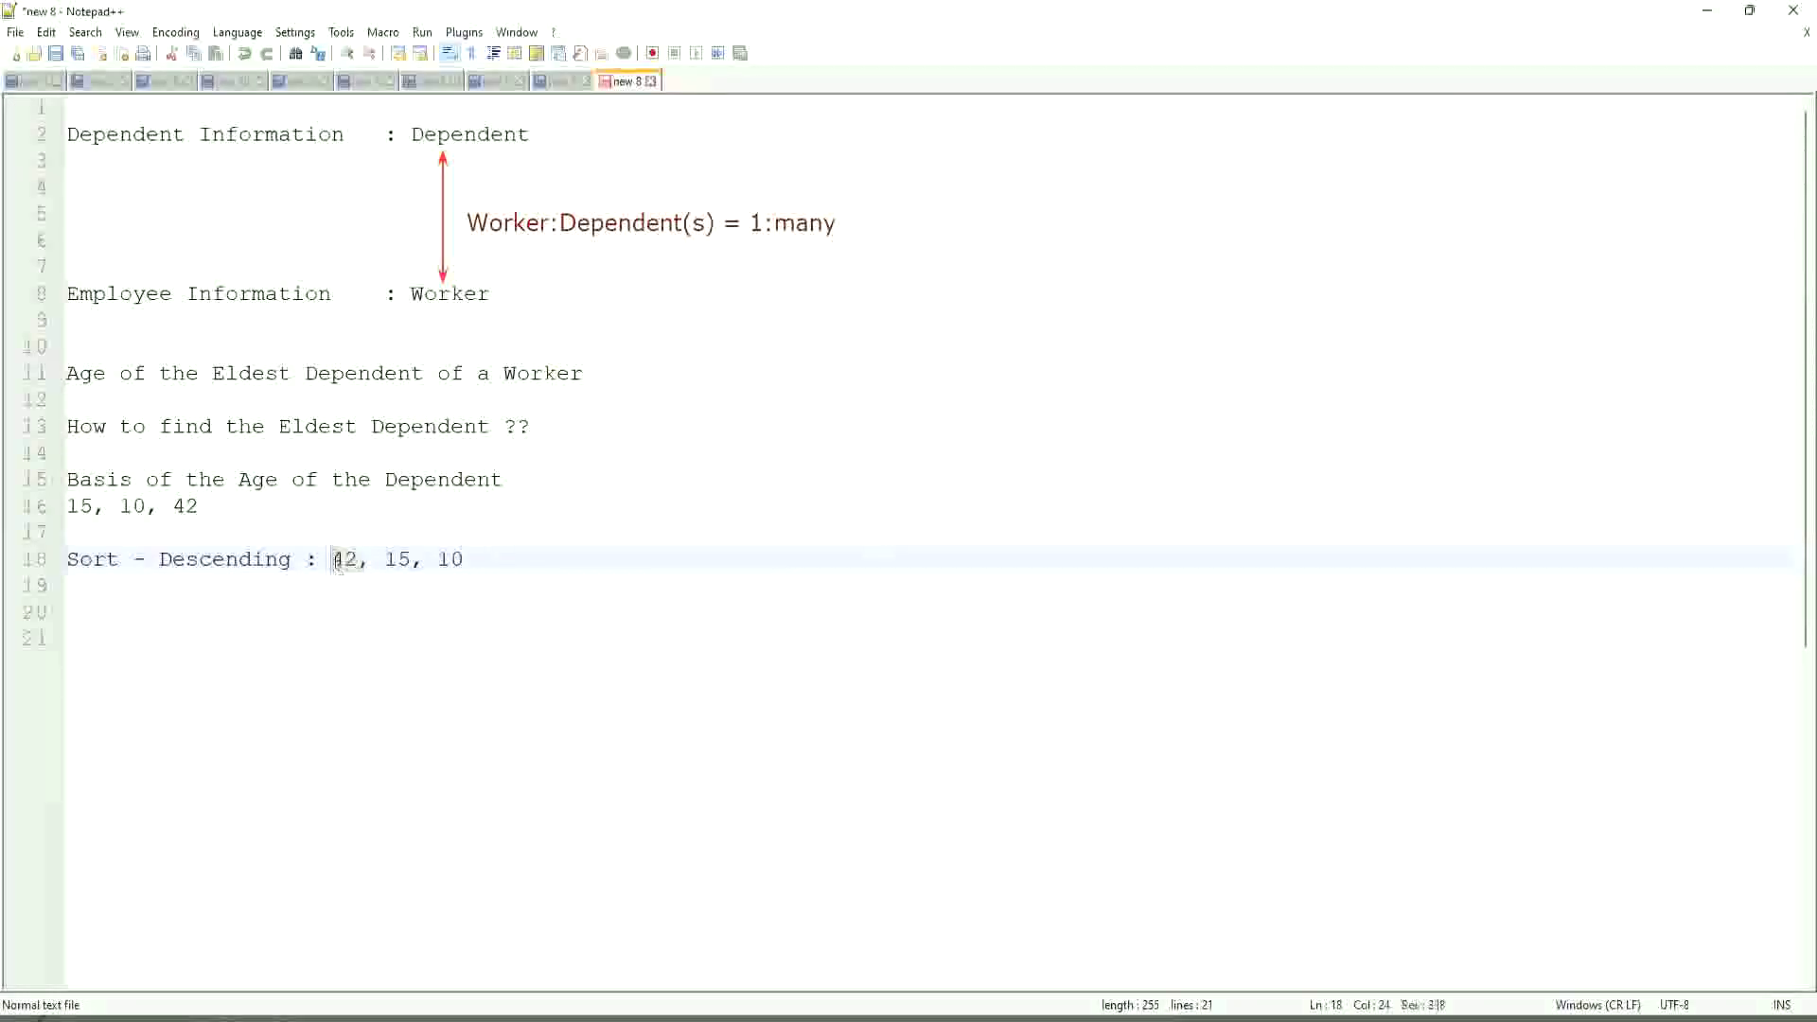
{"action": "left_click_drag", "start_coordinate": [331, 557], "coordinate": [361, 559]}
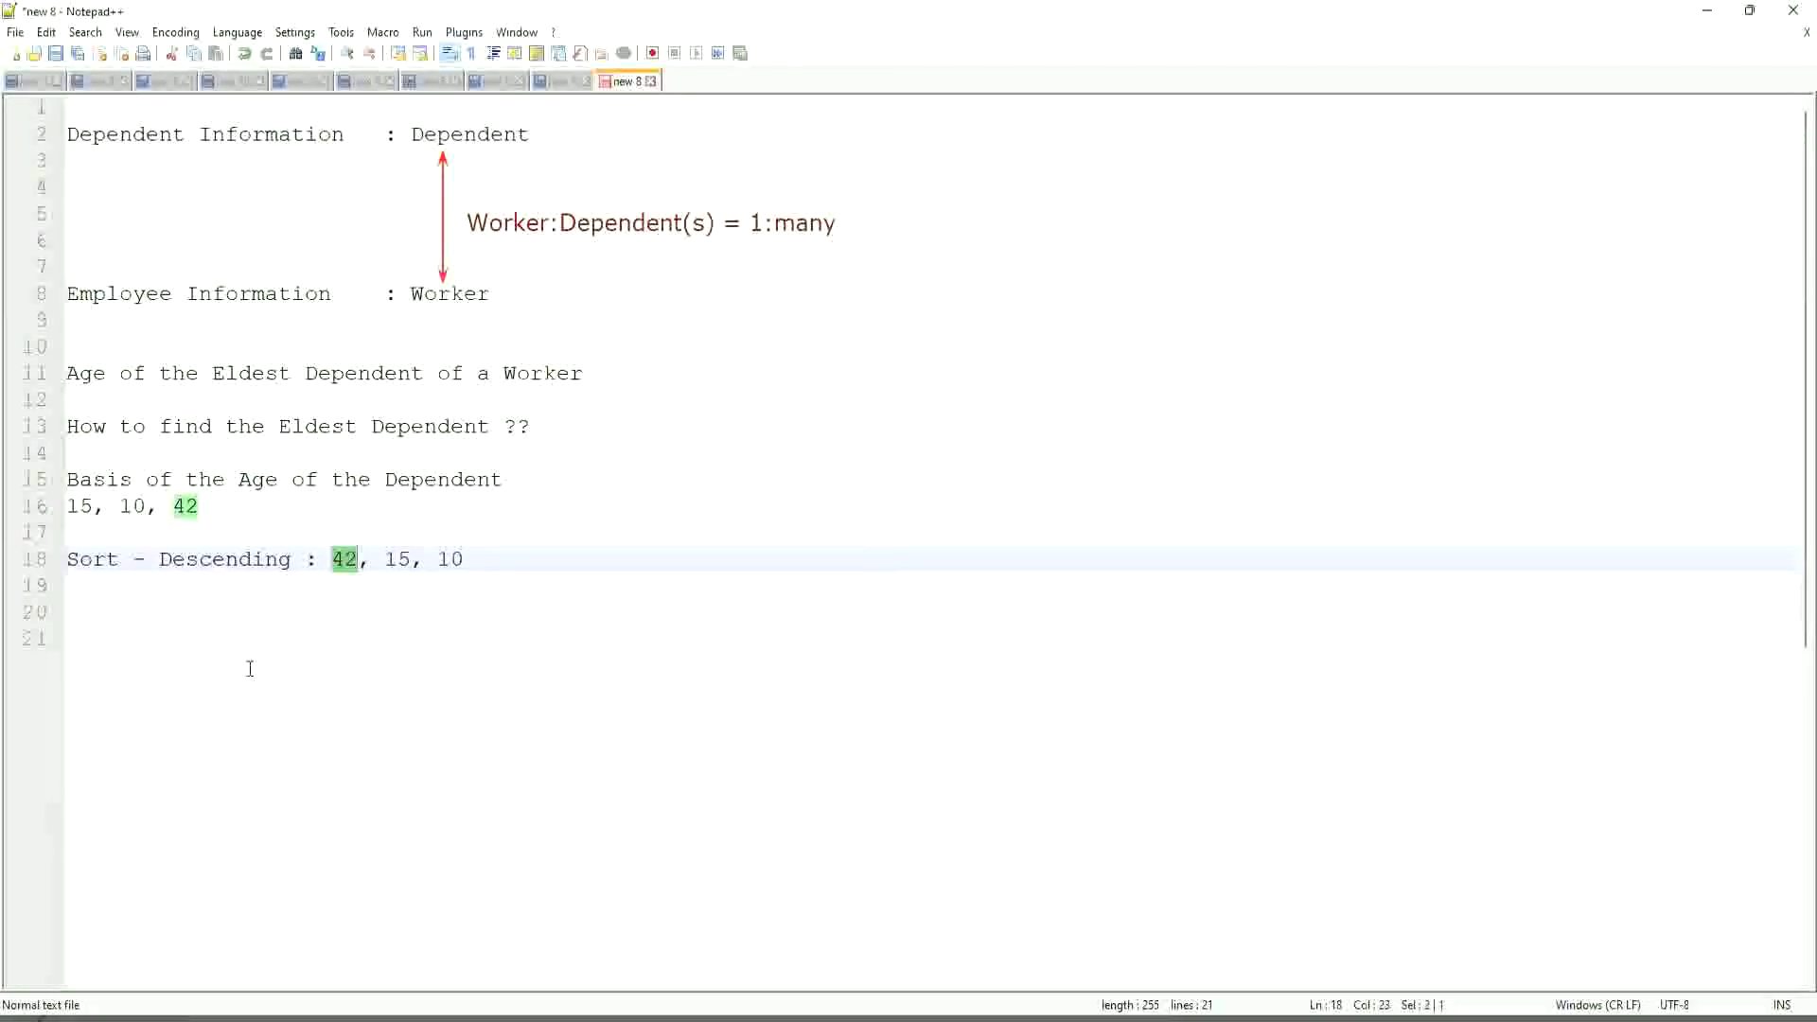
Add 'Take the First One' below, then blank lines and an 'Eldest' line.
{"action": "left_click", "coordinate": [559, 556]}
{"action": "key", "text": "Return"}
{"action": "type", "text": "Take the First One"}
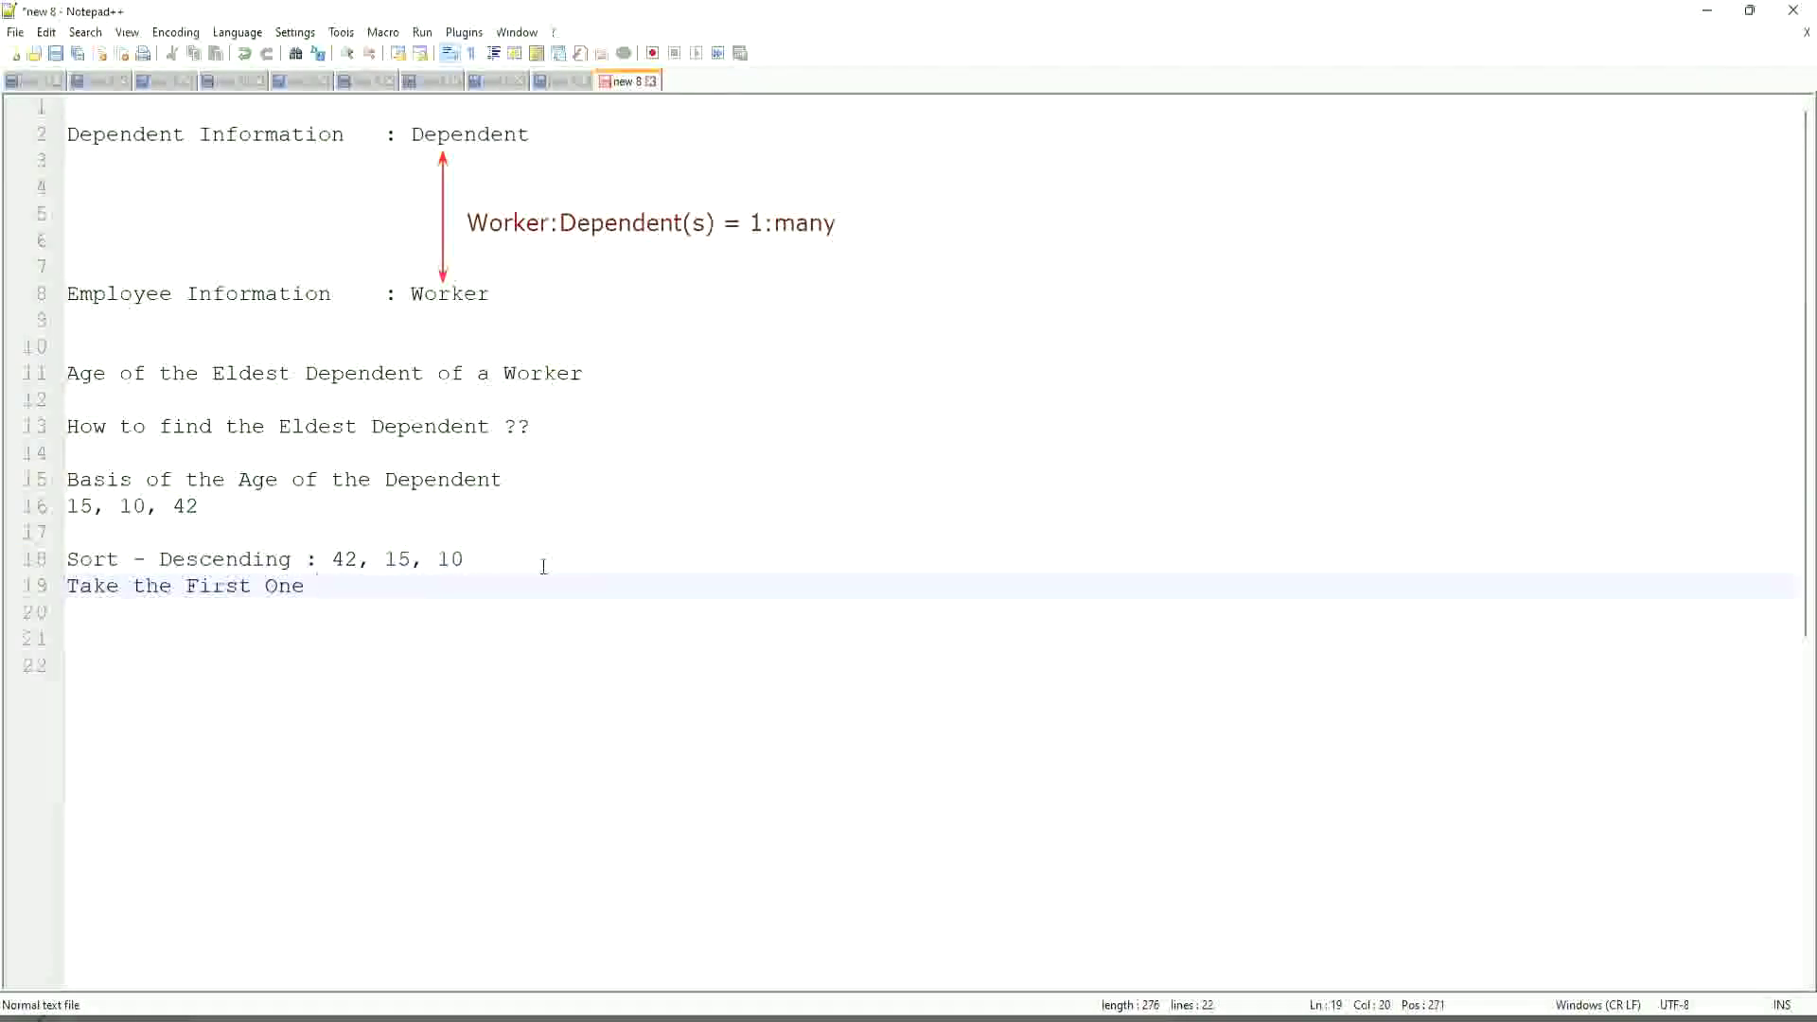
{"action": "key", "text": "Return"}
{"action": "key", "text": "Return"}
{"action": "key", "text": "Down"}
{"action": "key", "text": "Down"}
{"action": "type", "text": "Ele"}
{"action": "key", "text": "BackSpace"}
{"action": "type", "text": "dest"}
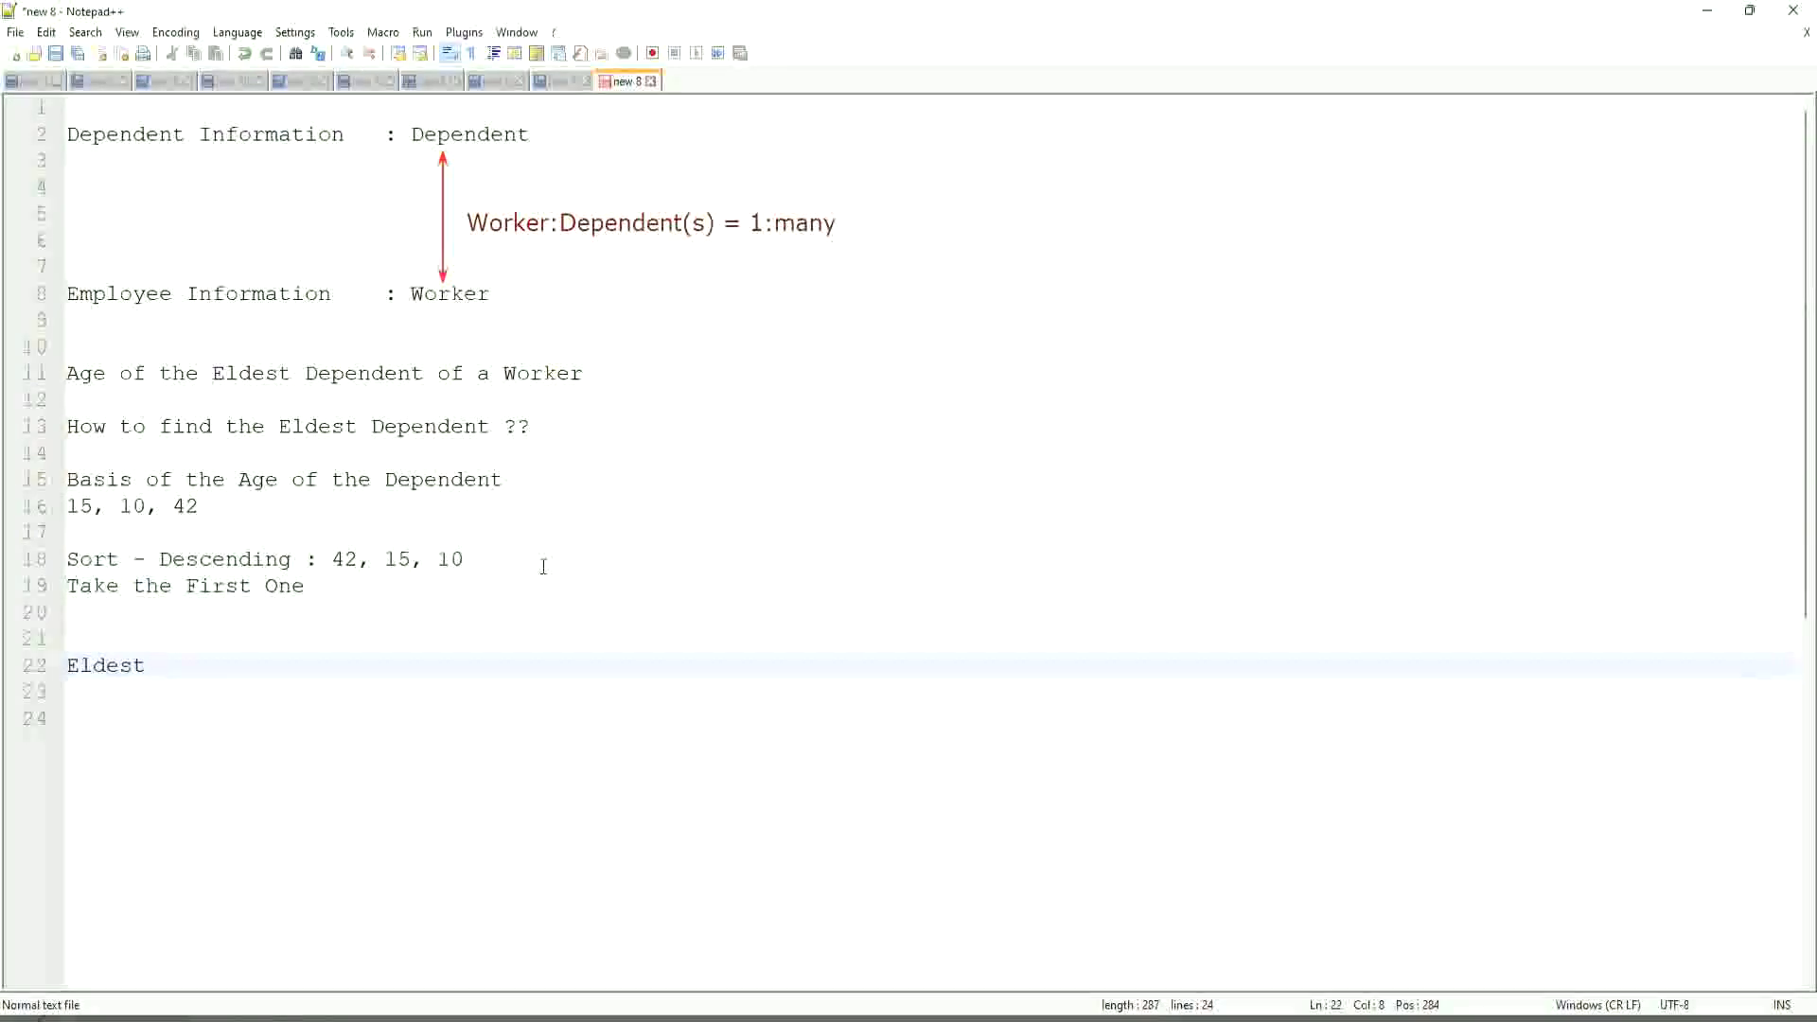
Put '35' on a new line under the ages list and check where 'Eldest' occurs.
{"action": "left_click", "coordinate": [229, 506]}
{"action": "key", "text": "Return"}
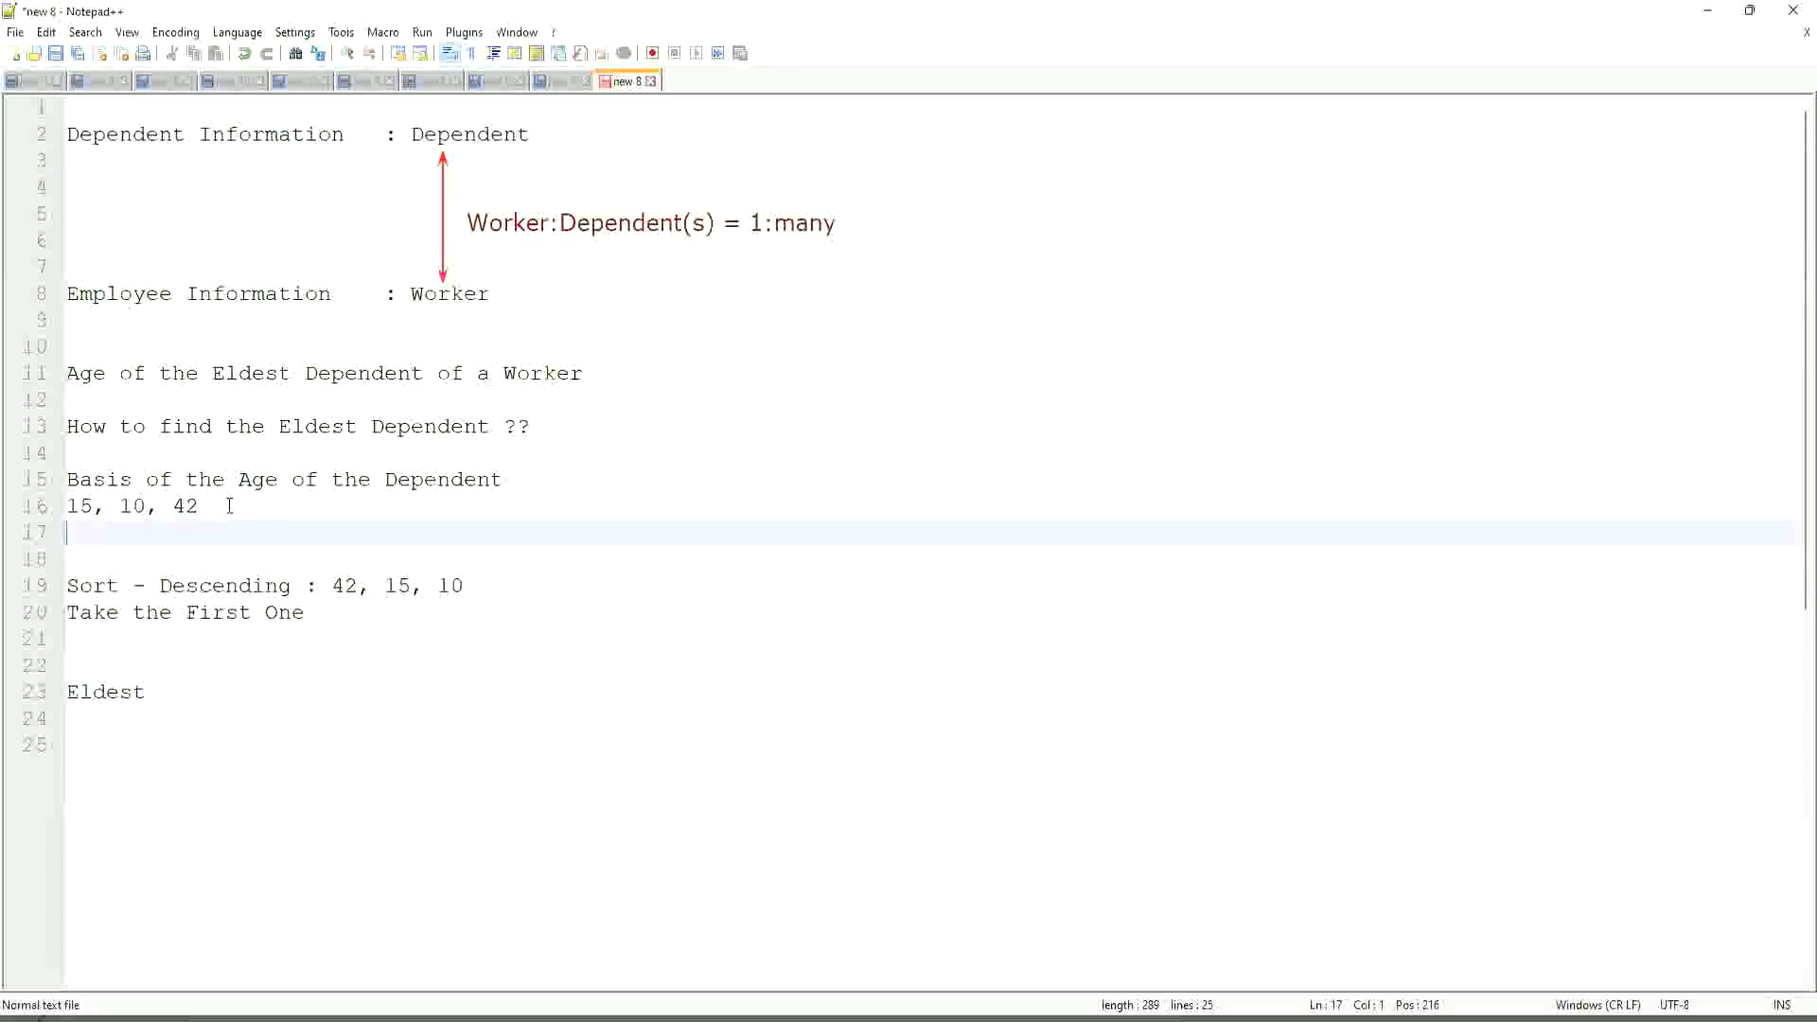
{"action": "type", "text": "35"}
{"action": "left_click_drag", "start_coordinate": [101, 533], "coordinate": [57, 546]}
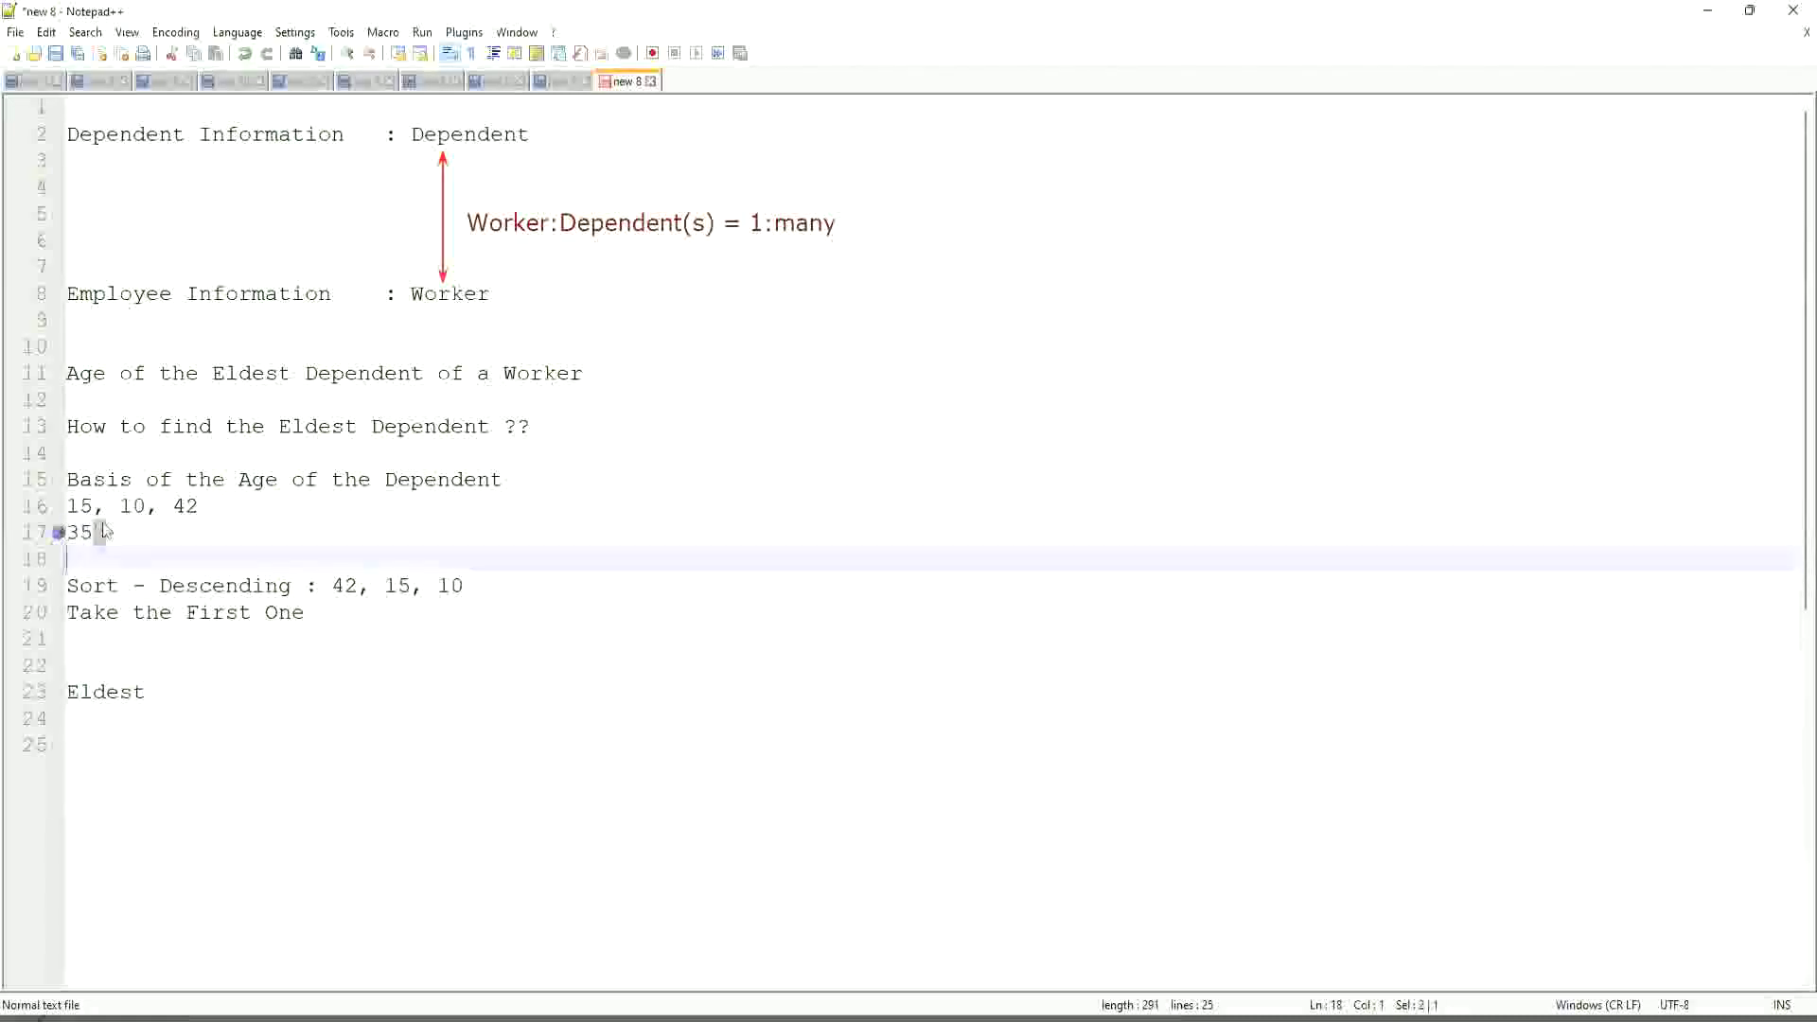
{"action": "mouse_move", "coordinate": [52, 533]}
{"action": "left_click", "coordinate": [134, 533]}
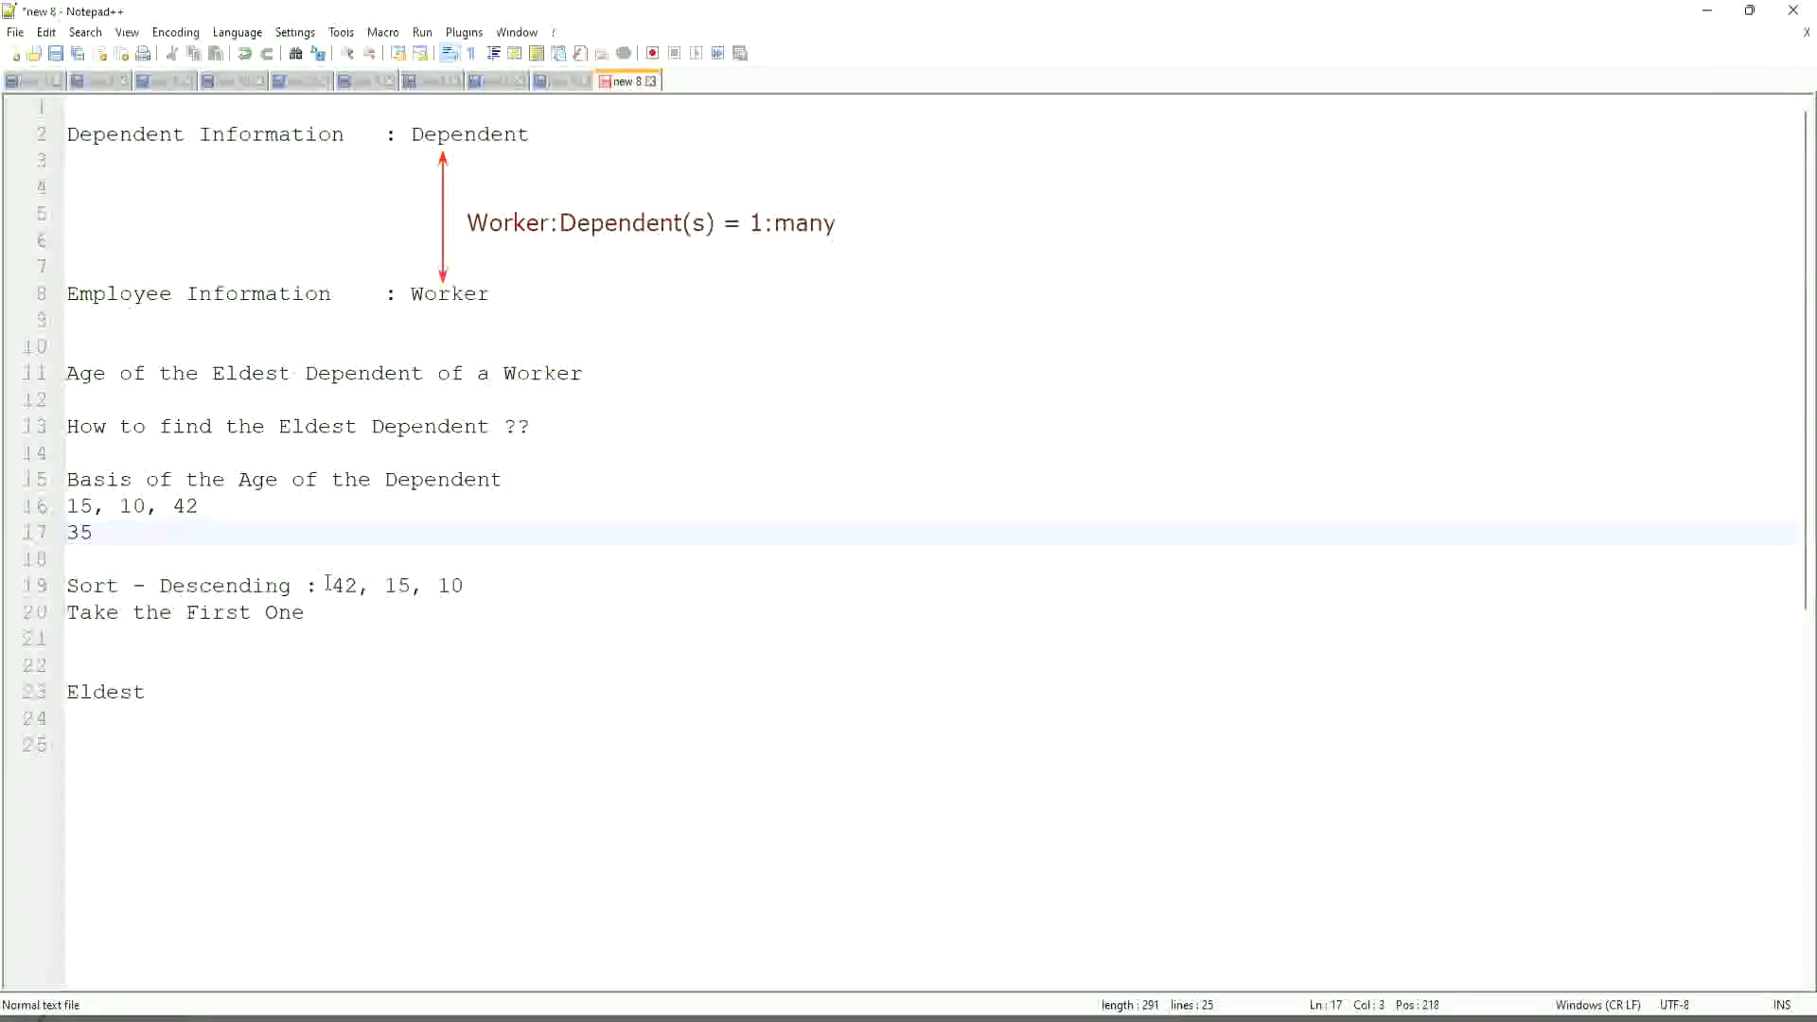
{"action": "left_click", "coordinate": [513, 588]}
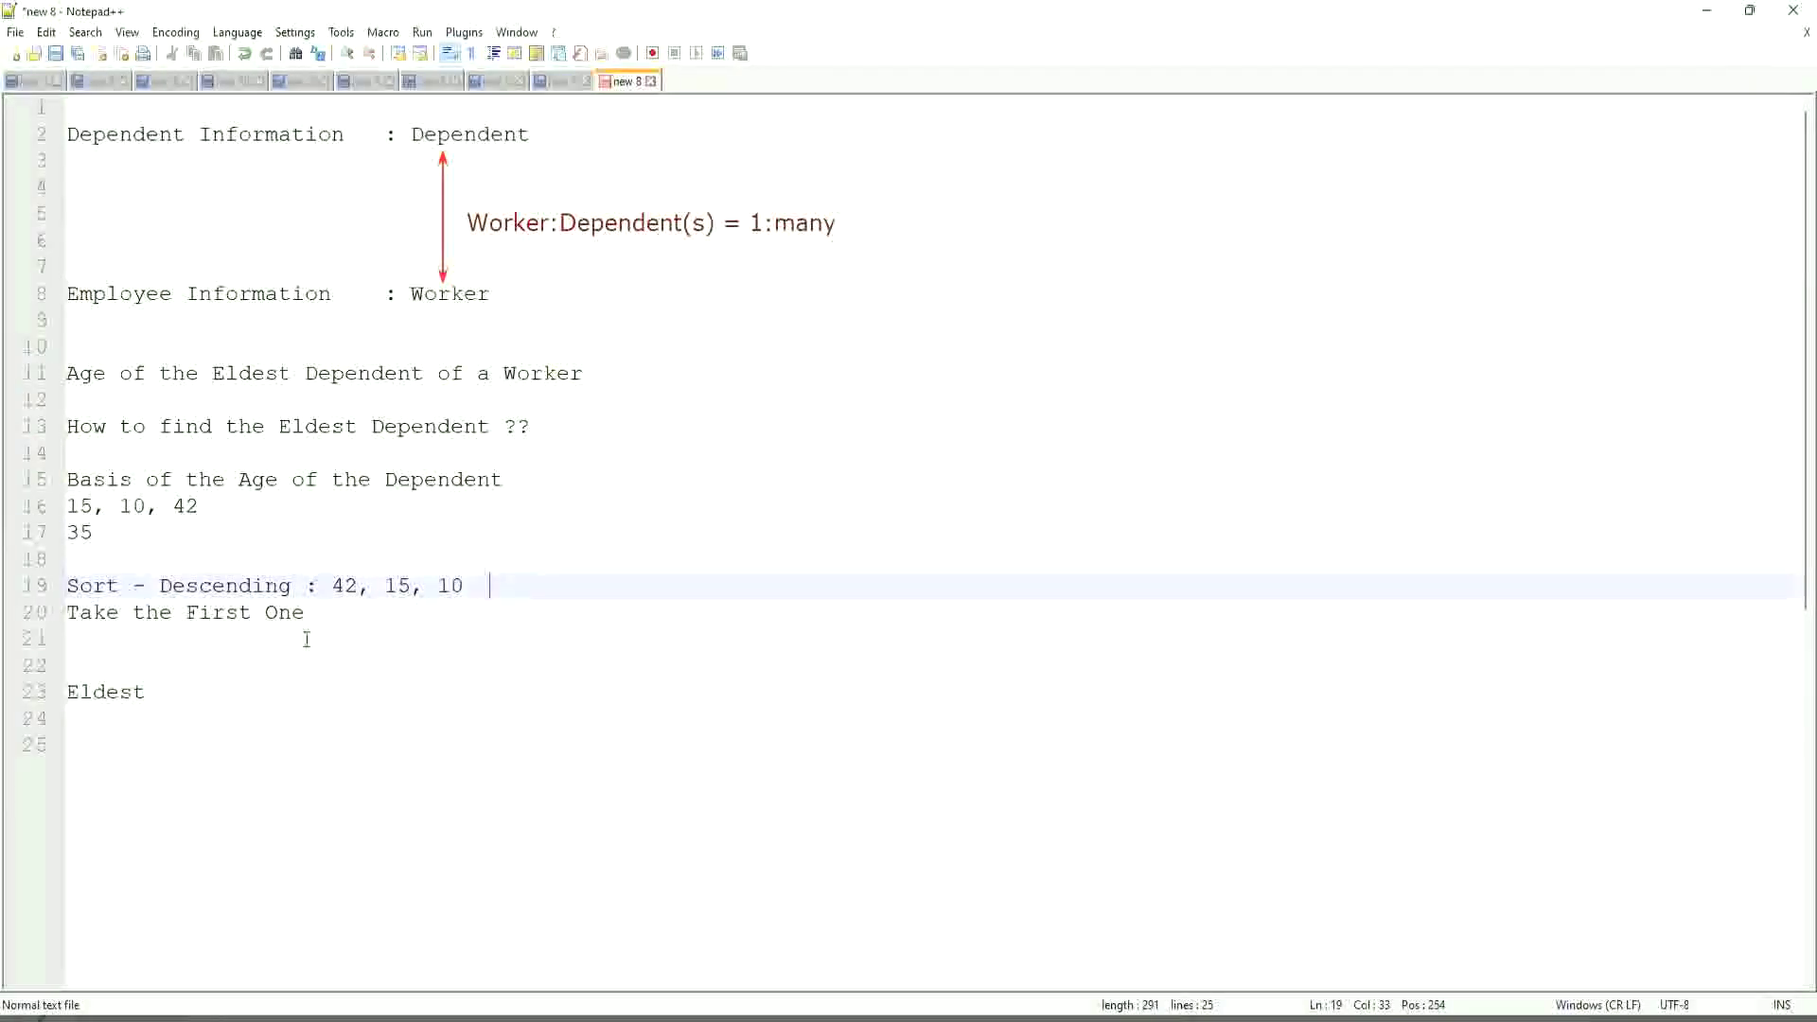
{"action": "left_click", "coordinate": [338, 612]}
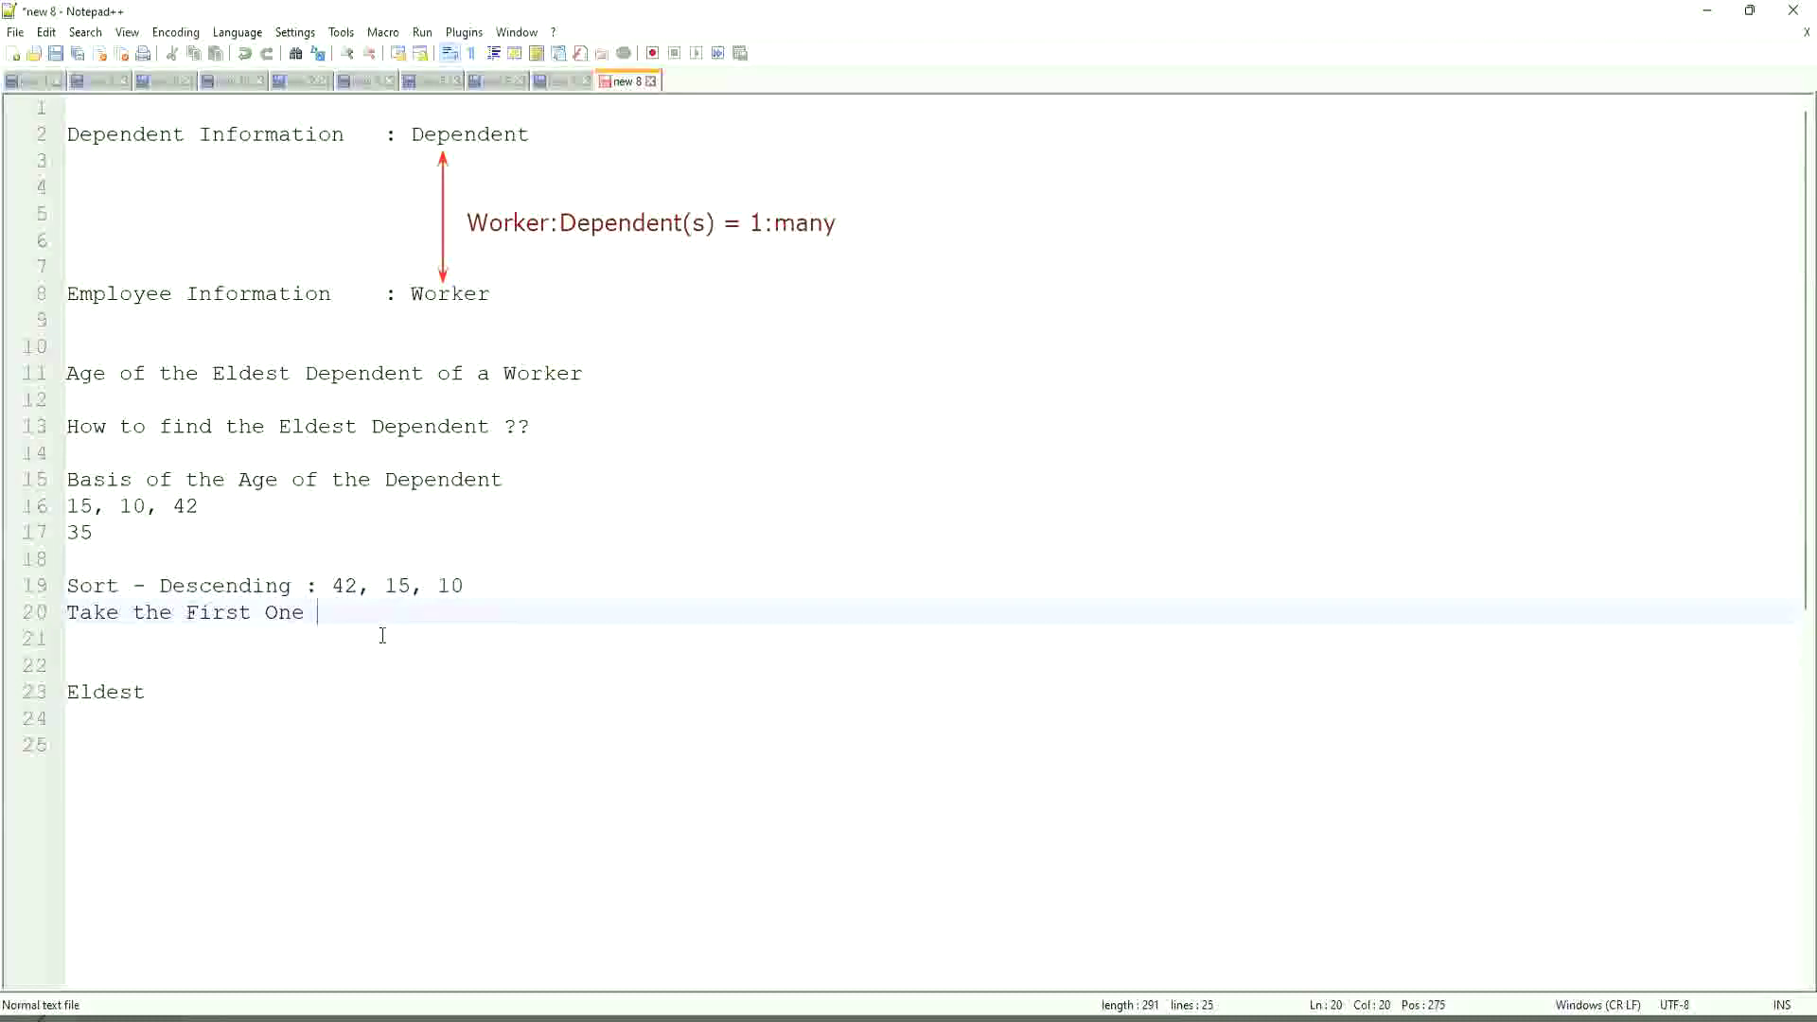
{"action": "left_click", "coordinate": [156, 693]}
{"action": "double_click", "coordinate": [88, 692]}
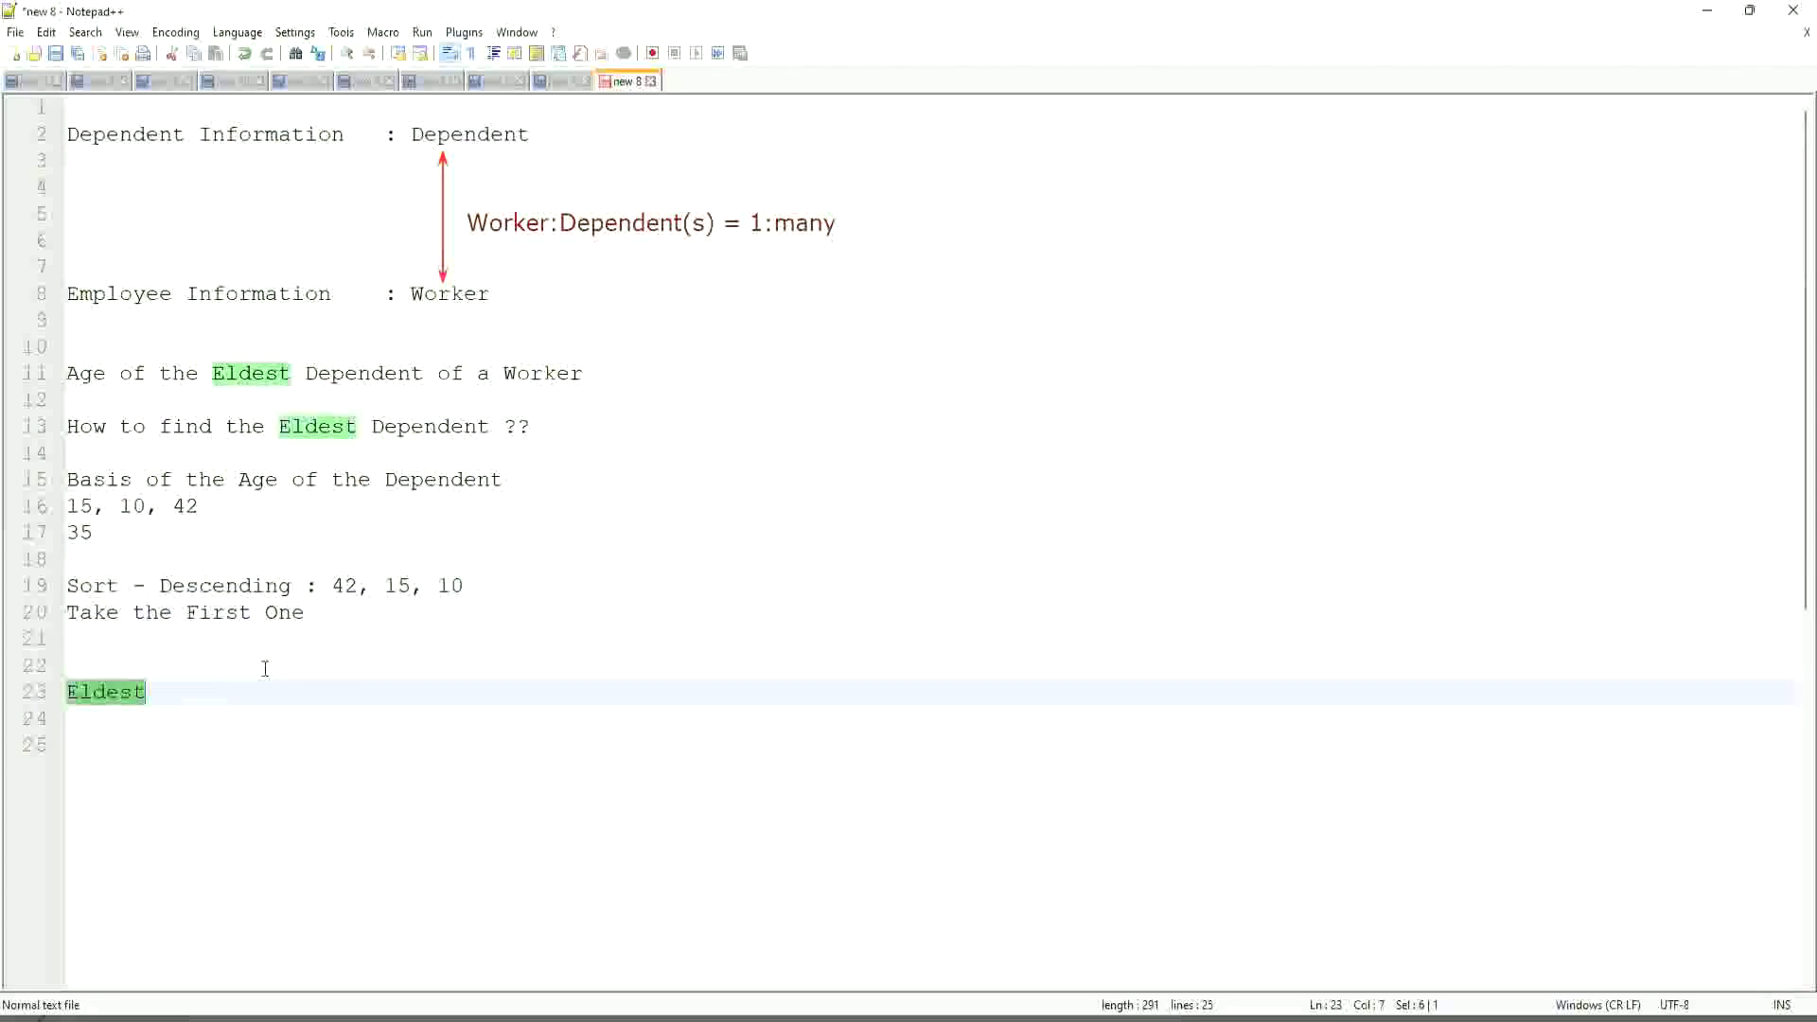
{"action": "left_click", "coordinate": [253, 508]}
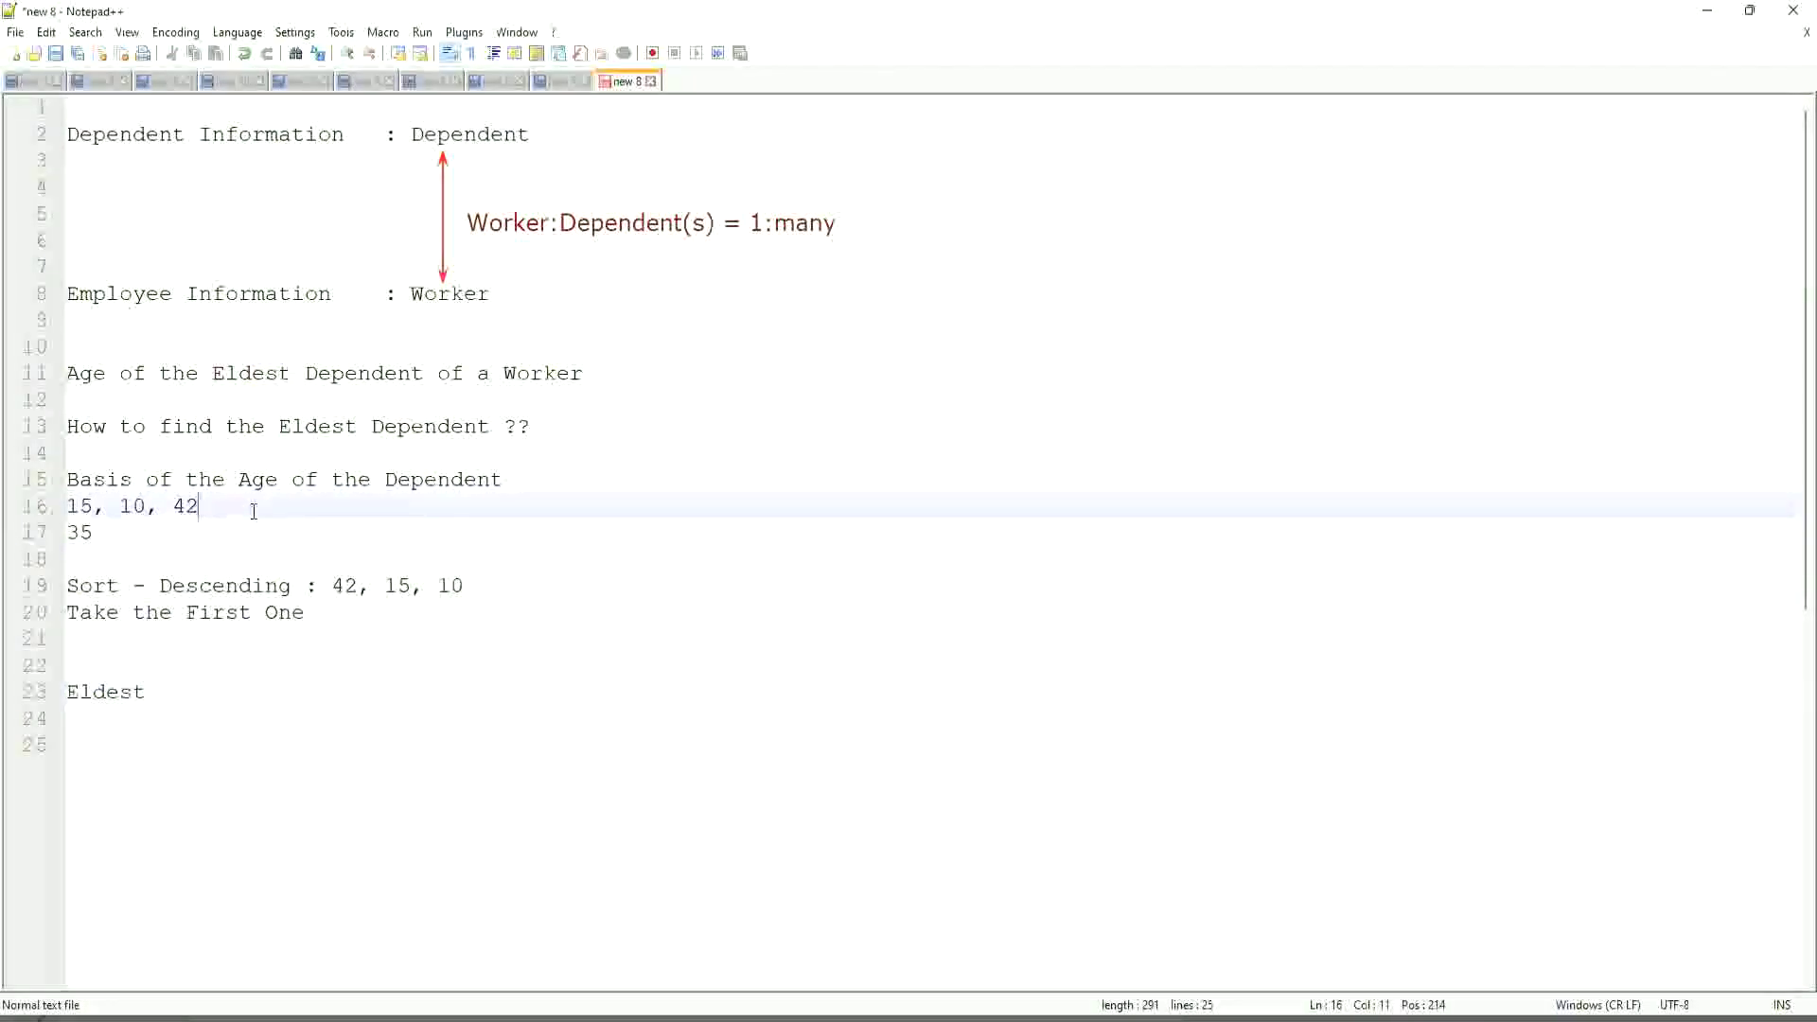
{"action": "type", "text": ", "}
{"action": "type", "text": "45"}
{"action": "type", "text": ",63"}
Extend the ages list to '15, 10, 42, 42', deleting the extra space and the trailing 63.
{"action": "key", "text": "Left"}
{"action": "key", "text": "Left"}
{"action": "key", "text": "Left"}
{"action": "key", "text": "shift+Left"}
{"action": "key", "text": "shift+Right"}
{"action": "type", "text": "42"}
{"action": "key", "text": "Left"}
{"action": "key", "text": "Left"}
{"action": "key", "text": "BackSpace"}
{"action": "key", "text": "Right"}
{"action": "key", "text": "Right"}
{"action": "key", "text": "Right"}
{"action": "key", "text": "Left"}
{"action": "key", "text": "Left"}
{"action": "key", "text": "Left"}
{"action": "key", "text": "Left"}
{"action": "key", "text": "Left"}
{"action": "key", "text": "Left"}
{"action": "key", "text": "Left"}
{"action": "key", "text": "Left"}
{"action": "key", "text": "Left"}
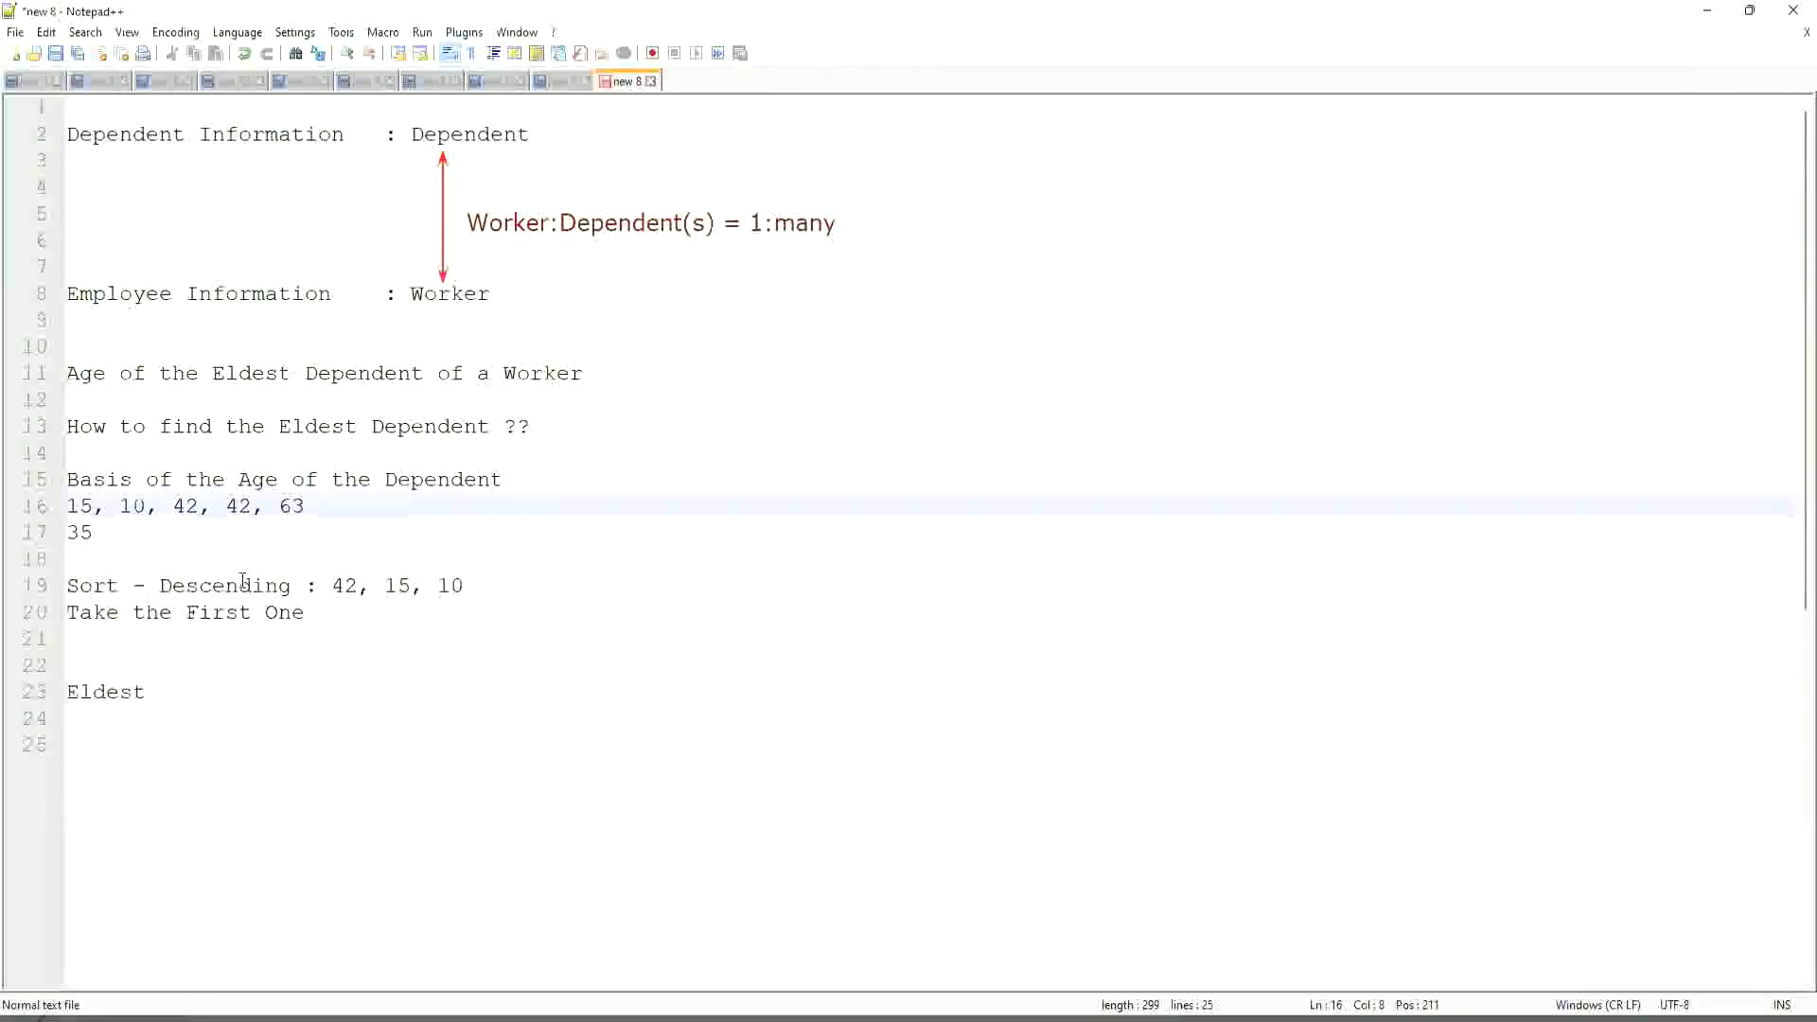
{"action": "key", "text": "Right"}
{"action": "key", "text": "Right"}
{"action": "key", "text": "Right"}
{"action": "key", "text": "Right"}
{"action": "key", "text": "Right"}
{"action": "key", "text": "Right"}
{"action": "key", "text": "Right"}
{"action": "key", "text": "shift+Right"}
{"action": "key", "text": "shift+Right"}
{"action": "key", "text": "shift+Right"}
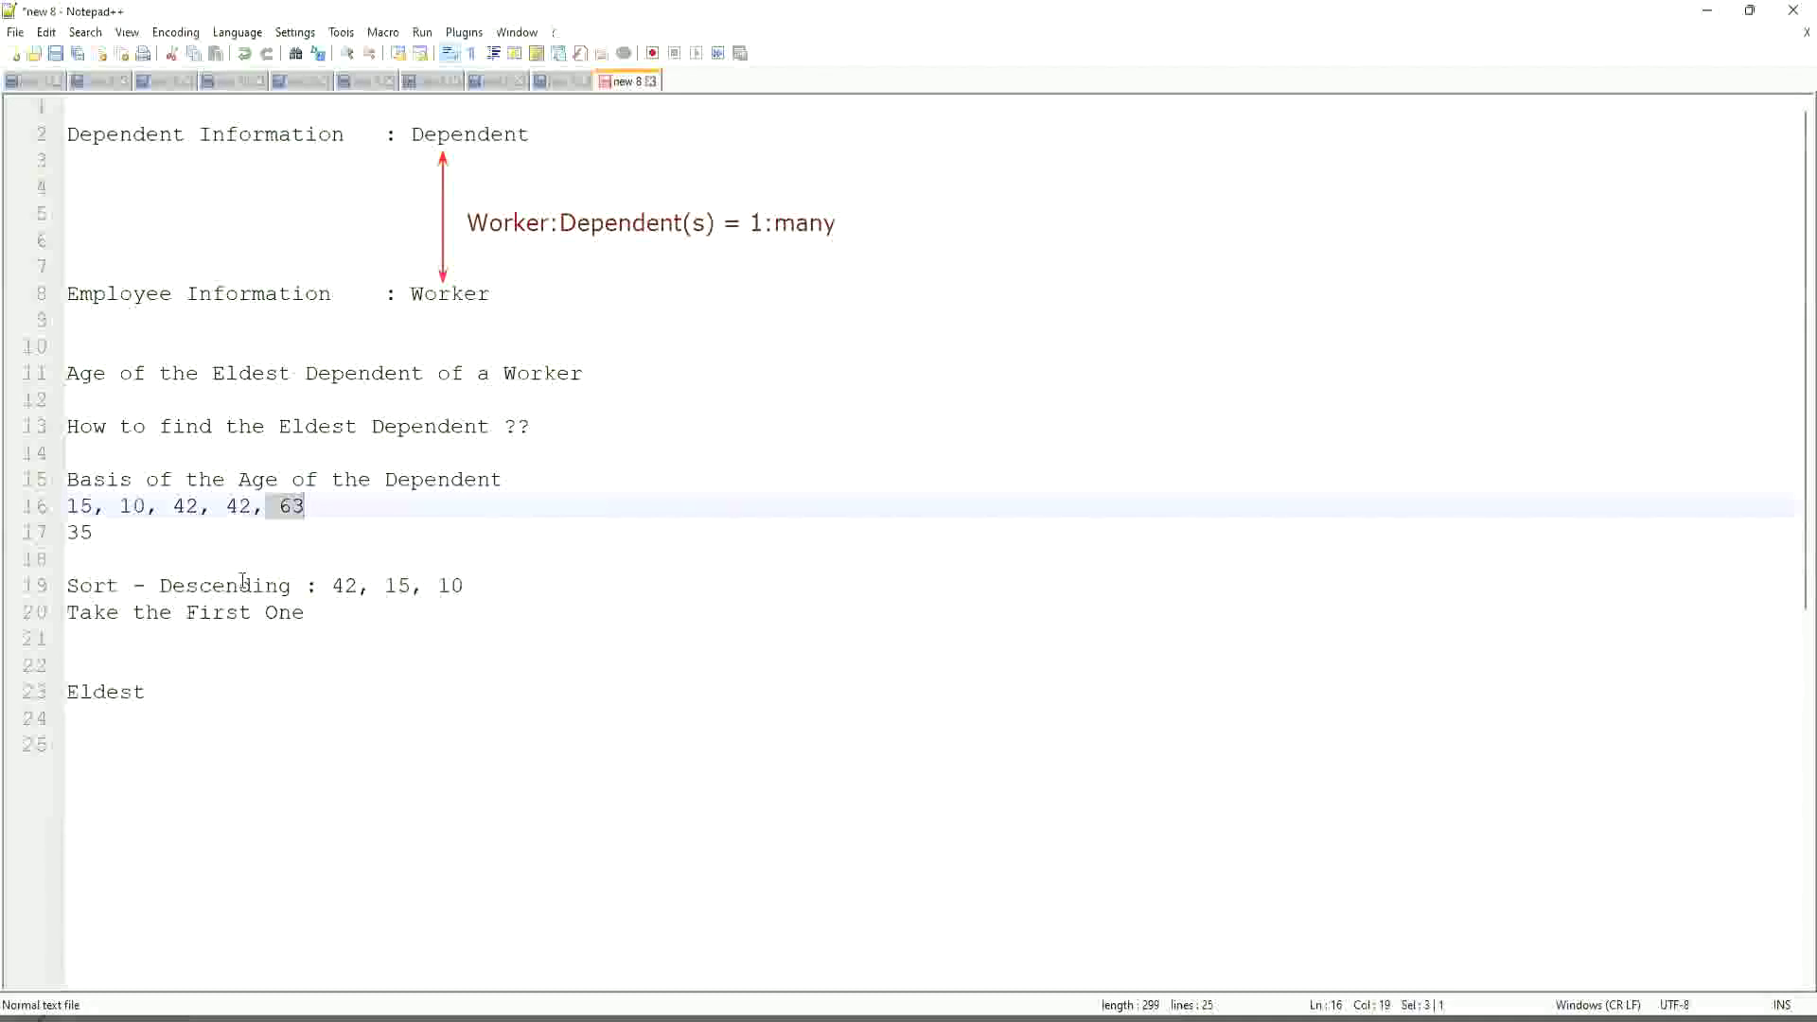
{"action": "key", "text": "BackSpace"}
{"action": "key", "text": "BackSpace"}
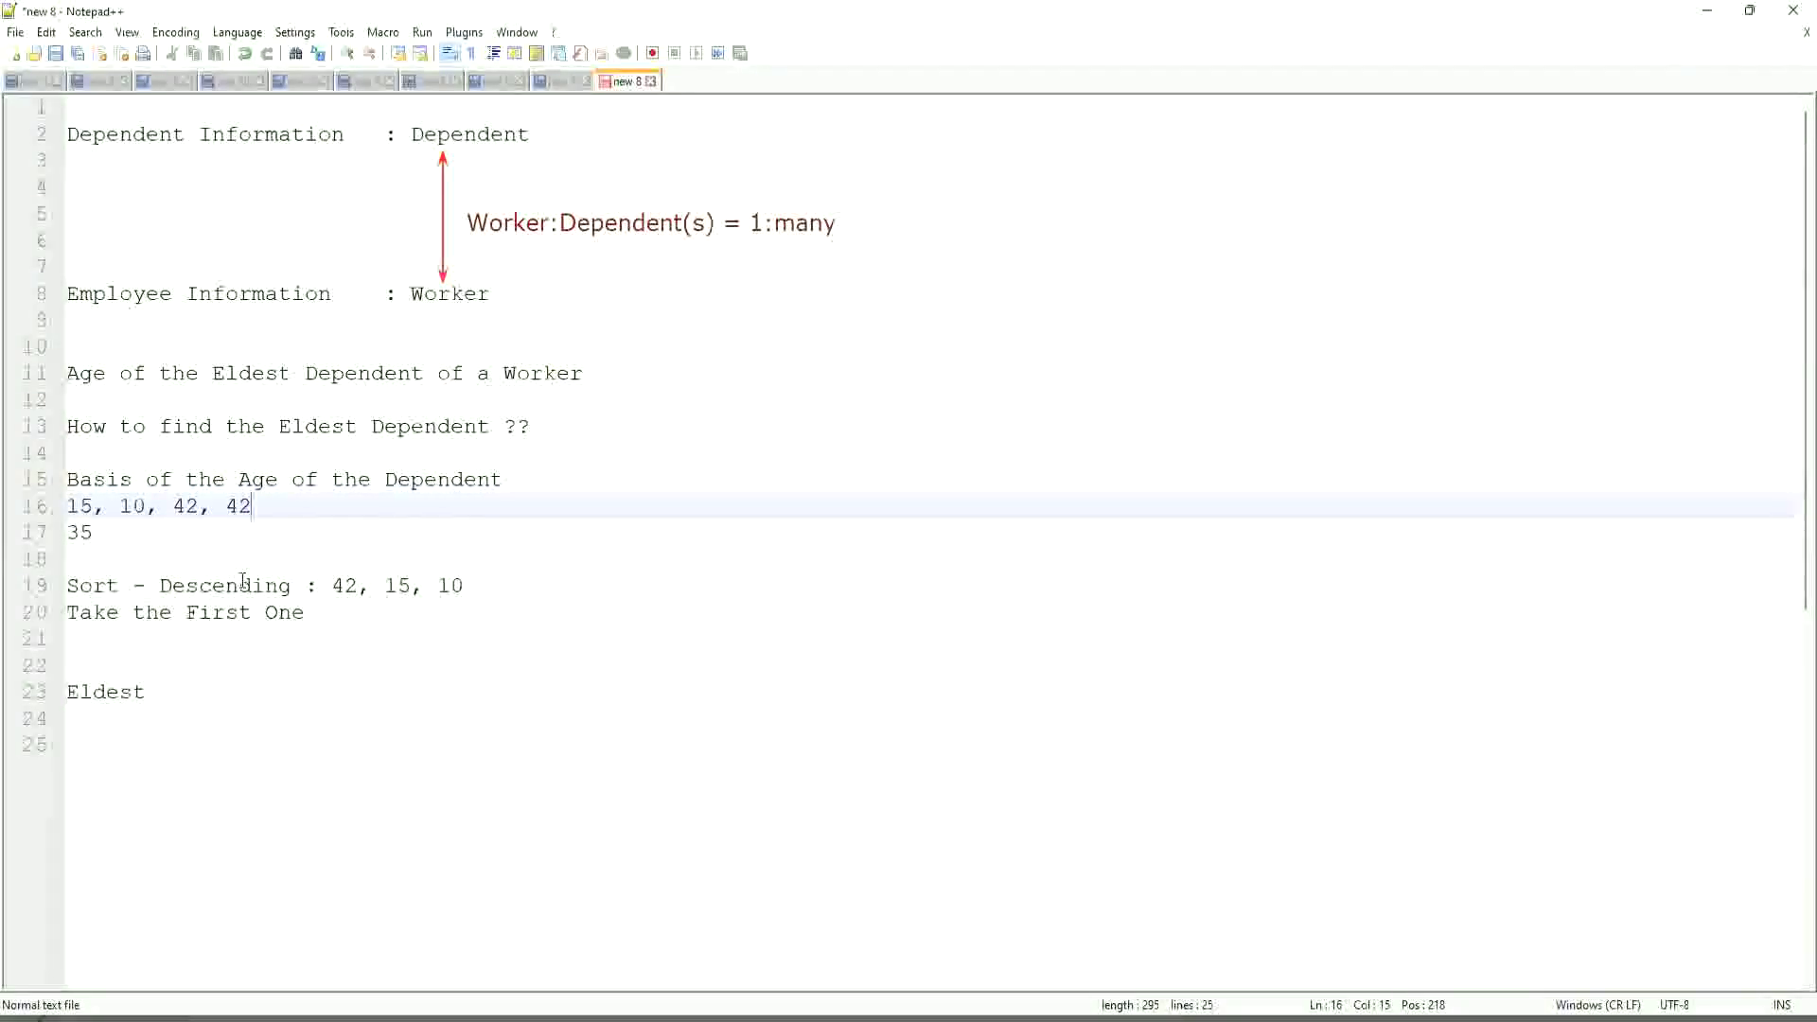
{"action": "key", "text": "BackSpace"}
{"action": "type", "text": "3, 75, 82"}
{"action": "key", "text": "shift+Home"}
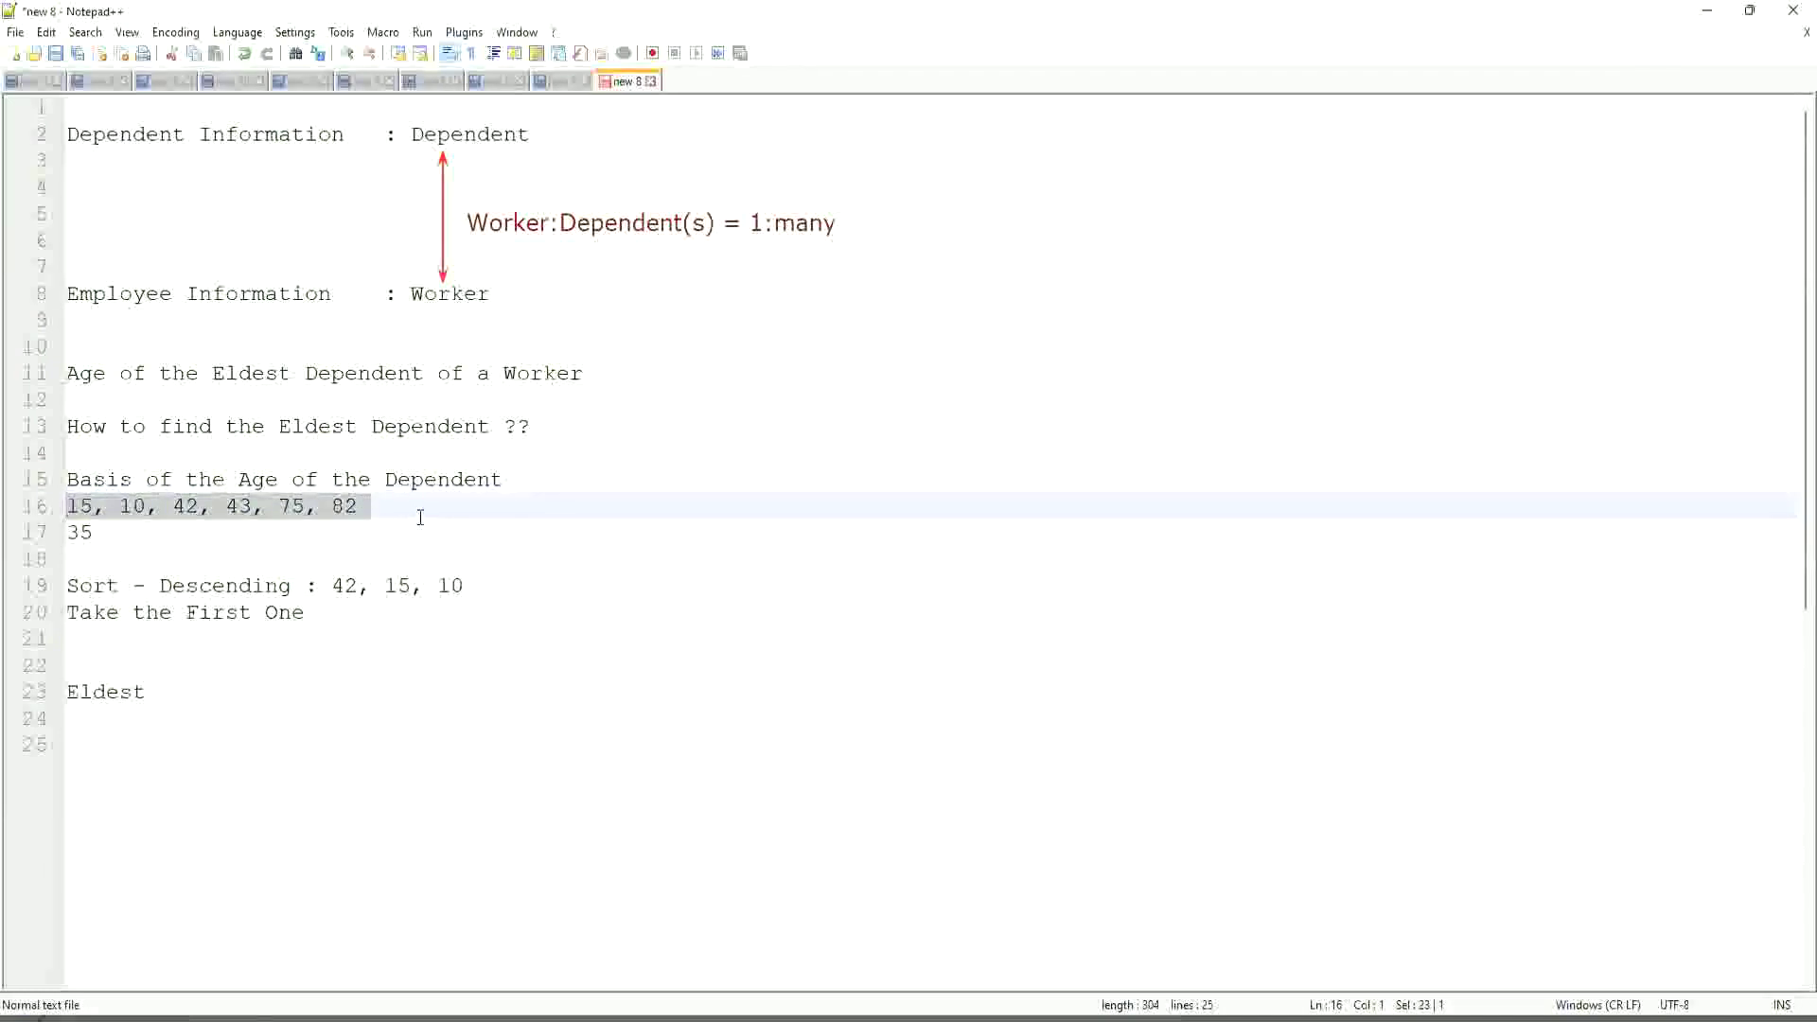
{"action": "left_click", "coordinate": [151, 585]}
{"action": "key", "text": "Up"}
{"action": "left_click", "coordinate": [211, 585]}
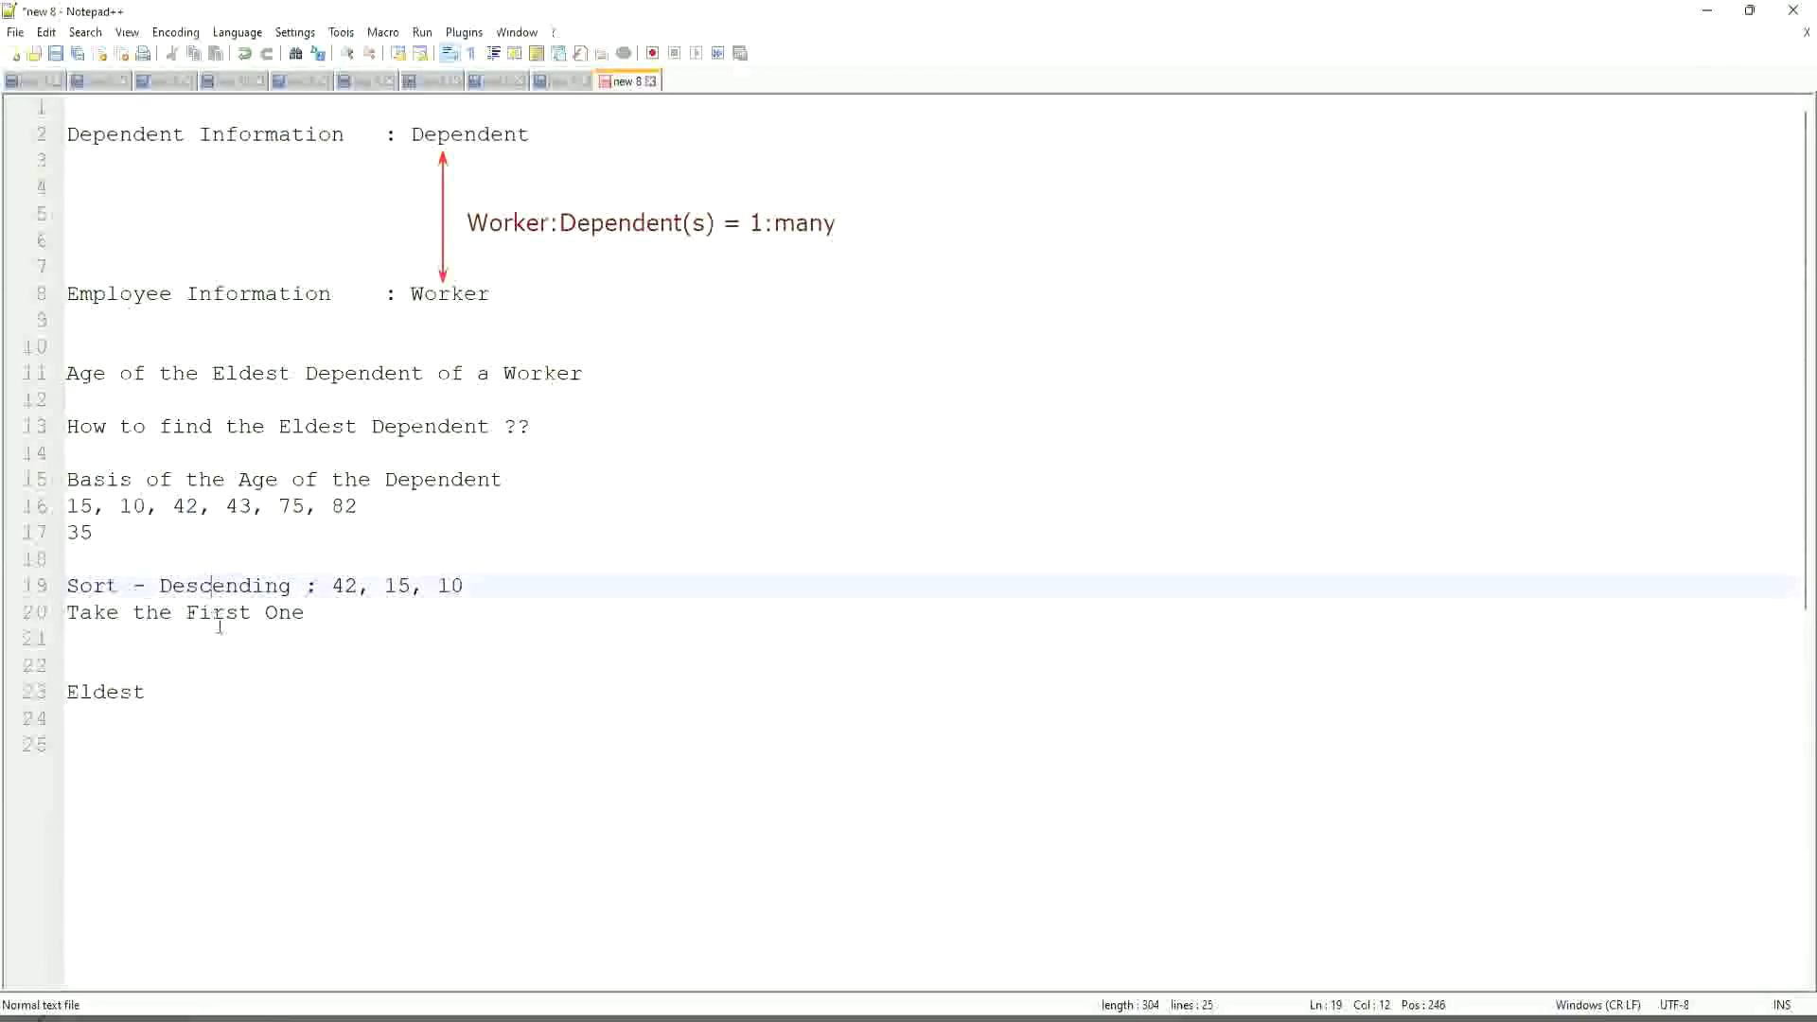
{"action": "left_click", "coordinate": [223, 587]}
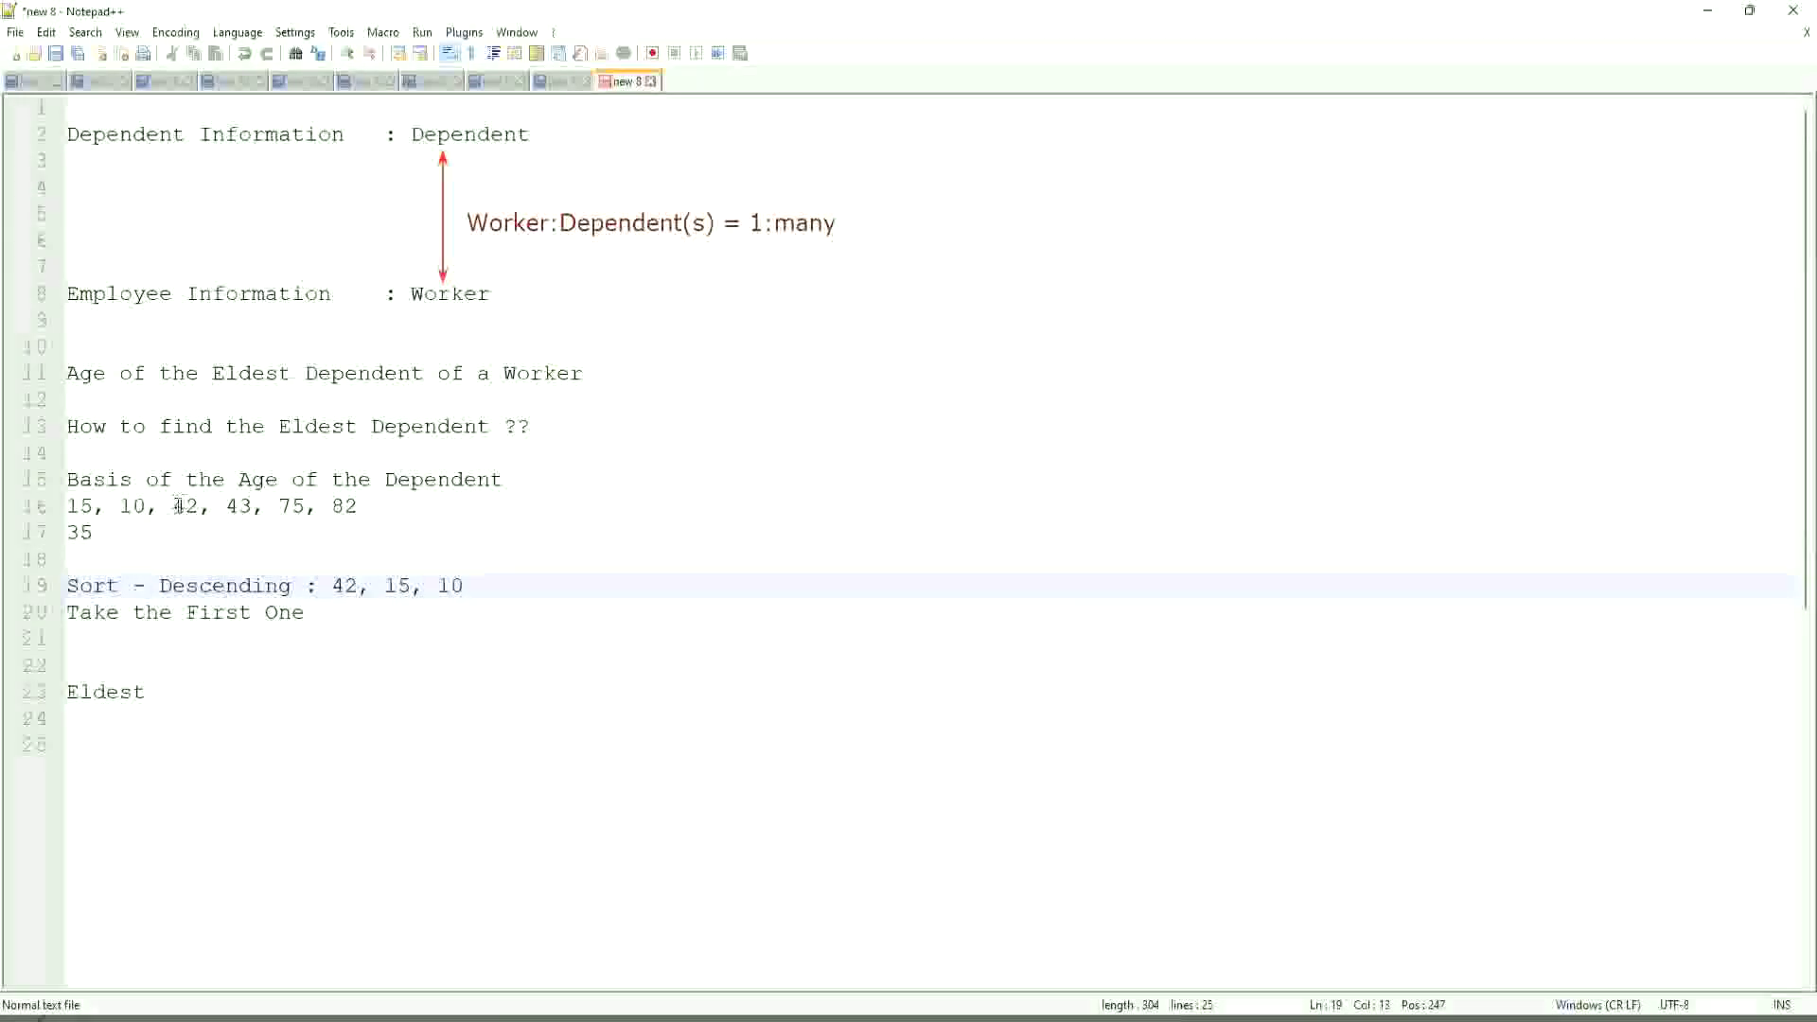
{"action": "left_click_drag", "start_coordinate": [173, 505], "coordinate": [253, 507]}
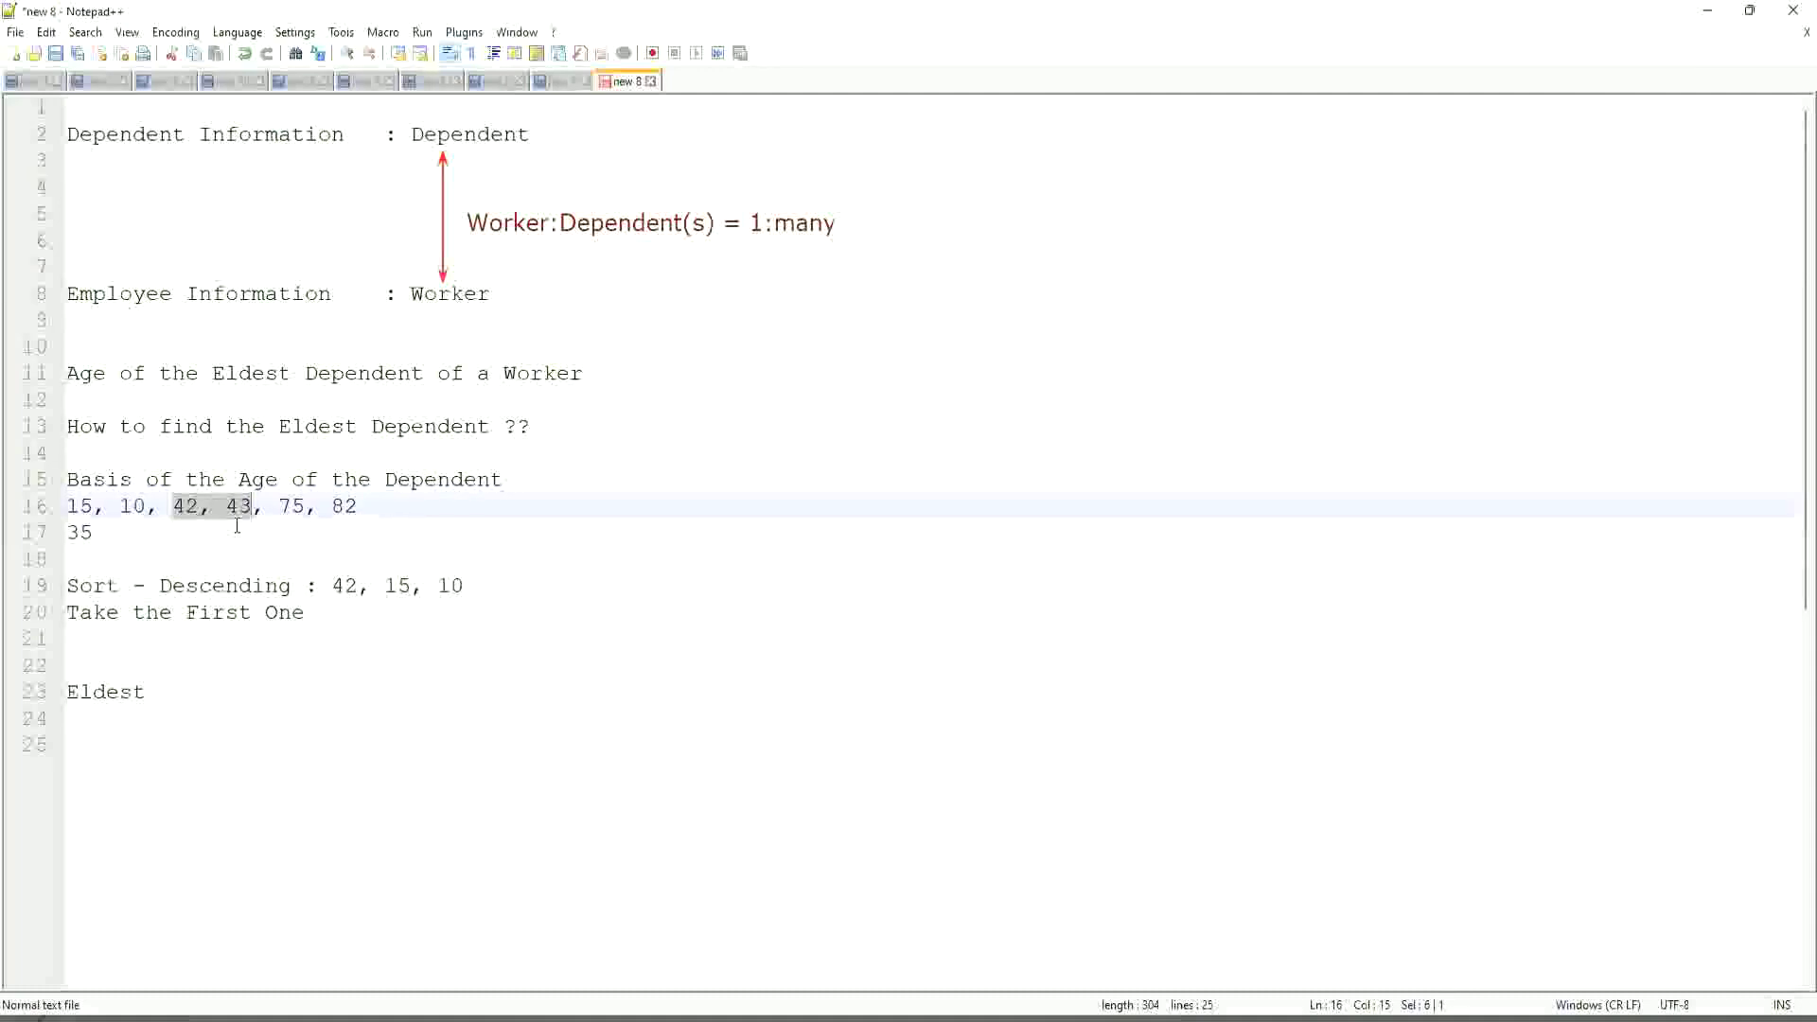
{"action": "left_click", "coordinate": [237, 509]}
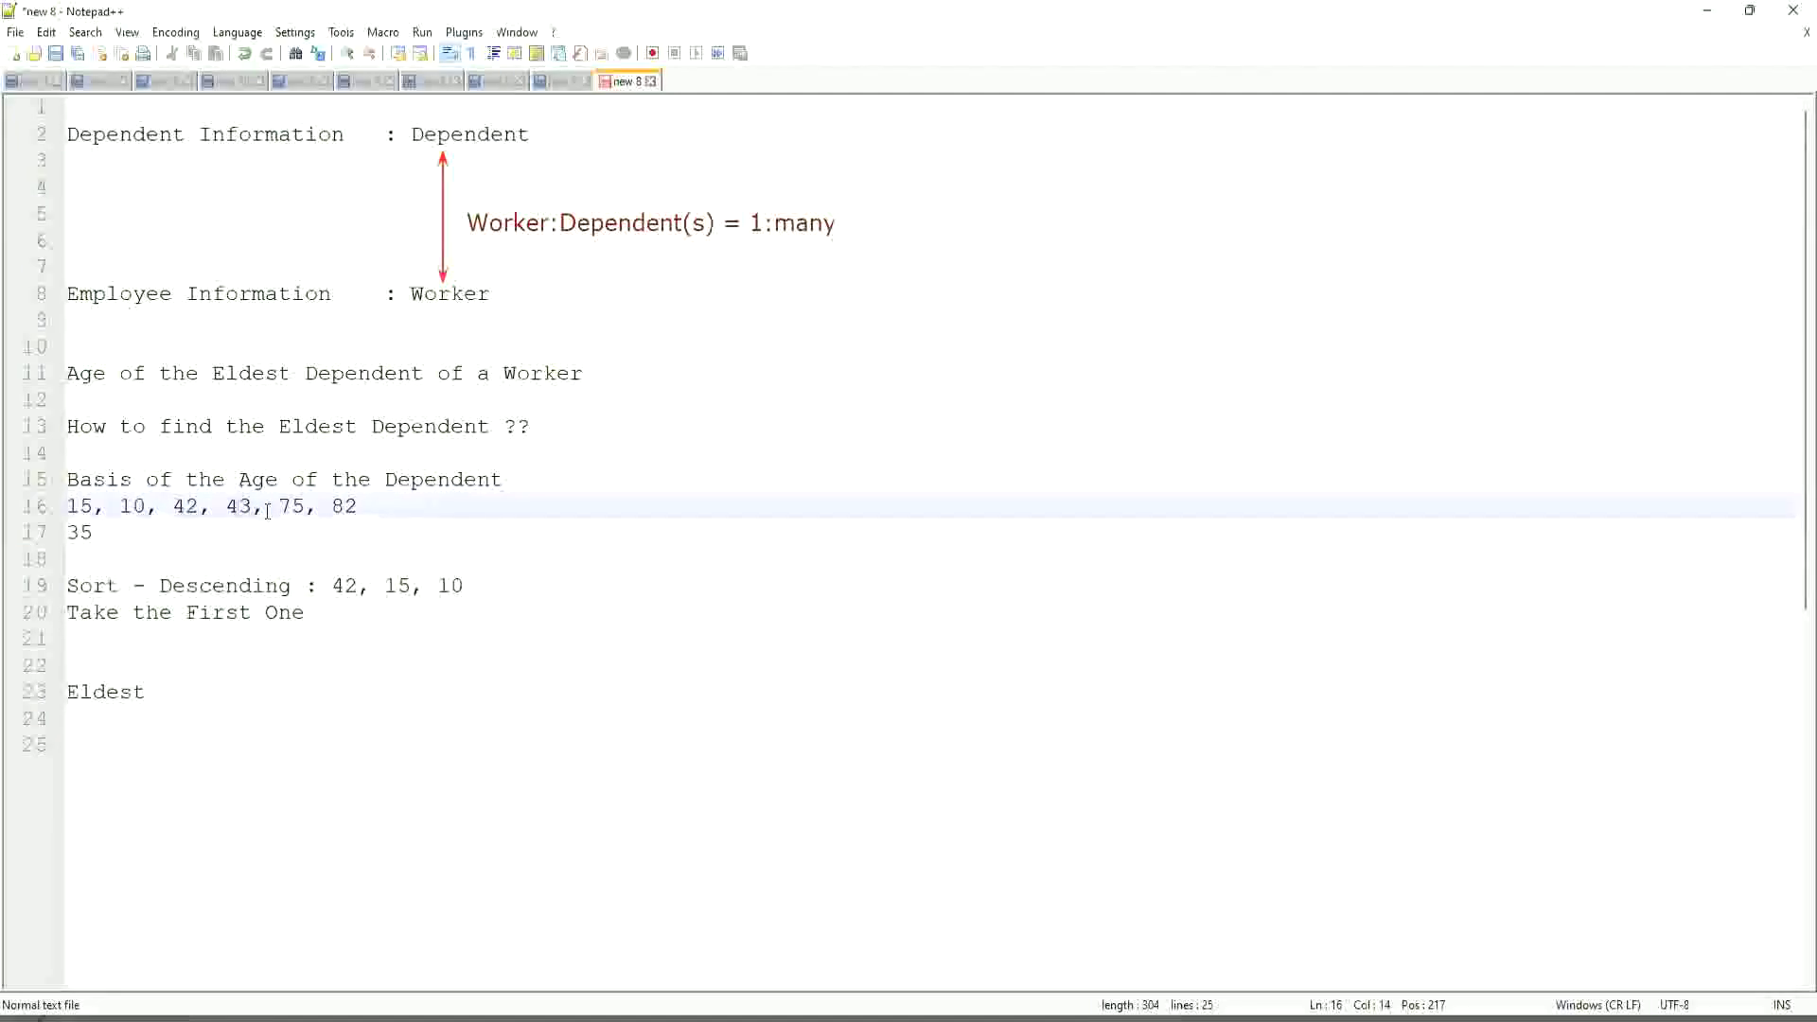
{"action": "left_click", "coordinate": [186, 508]}
{"action": "left_click_drag", "start_coordinate": [67, 509], "coordinate": [383, 508]}
{"action": "left_click", "coordinate": [404, 507]}
{"action": "left_click", "coordinate": [344, 507]}
{"action": "left_click", "coordinate": [212, 505]}
{"action": "left_click", "coordinate": [193, 588]}
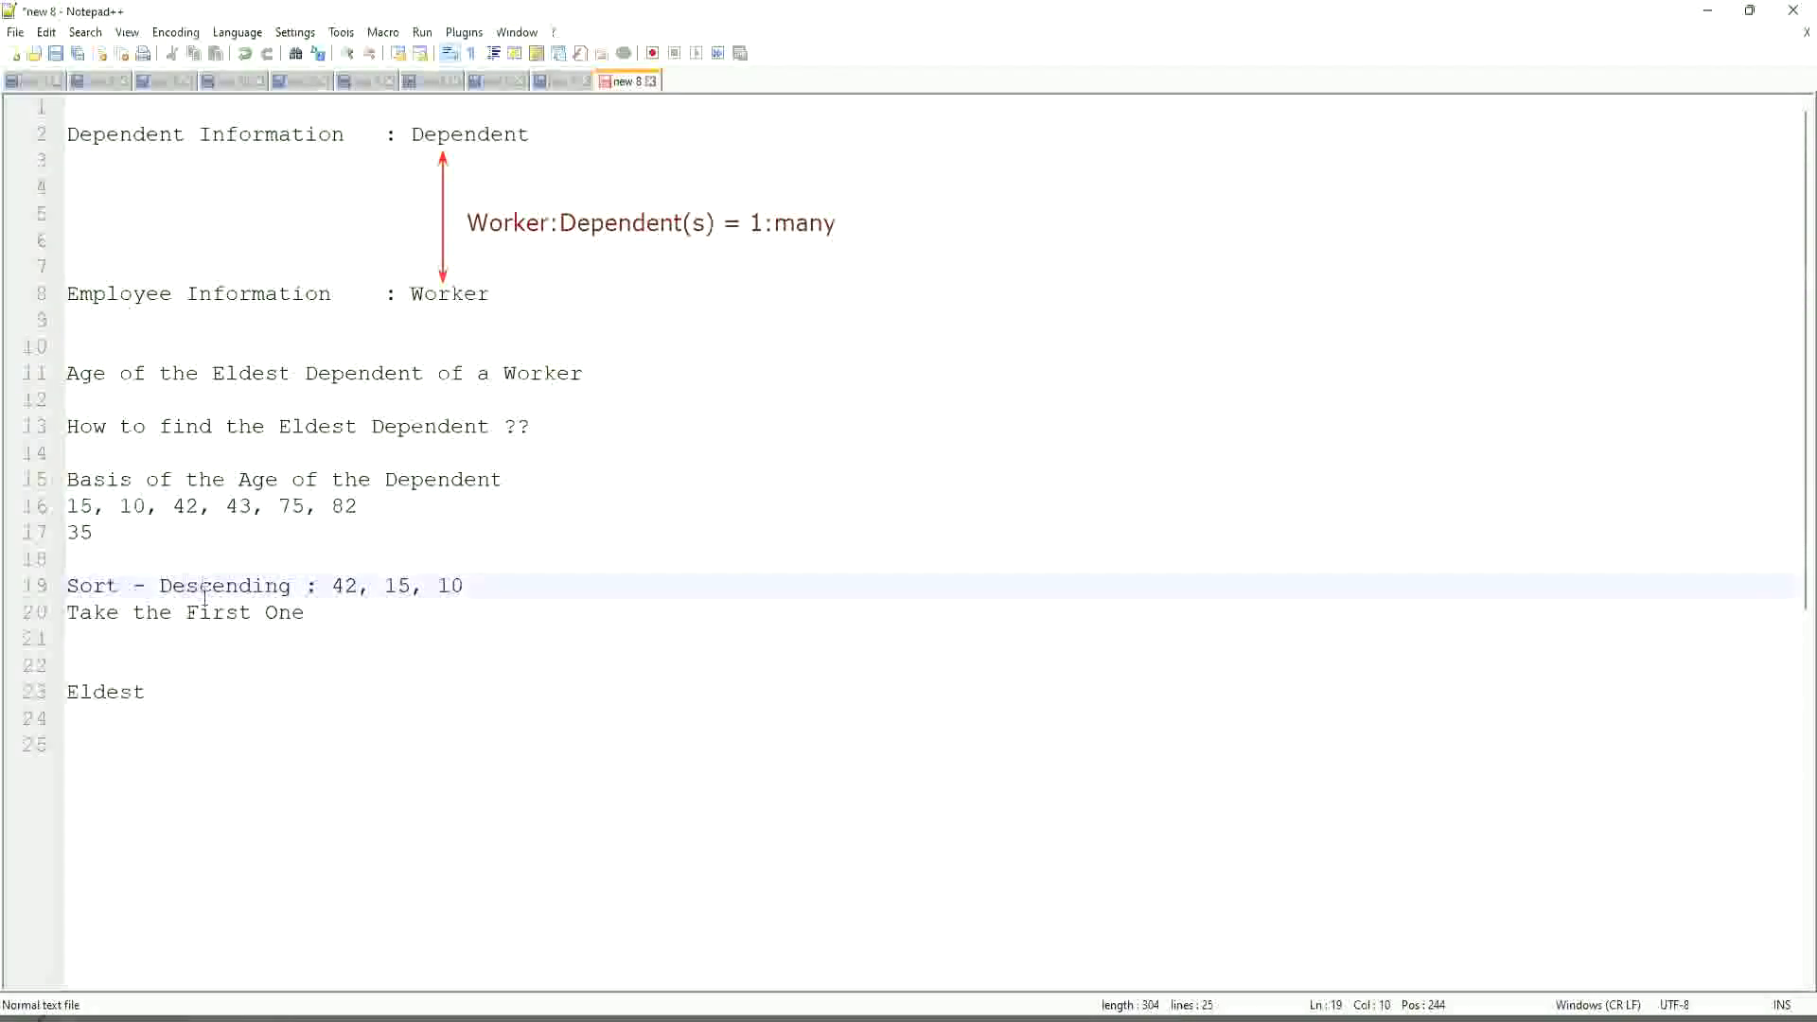
{"action": "left_click", "coordinate": [197, 614]}
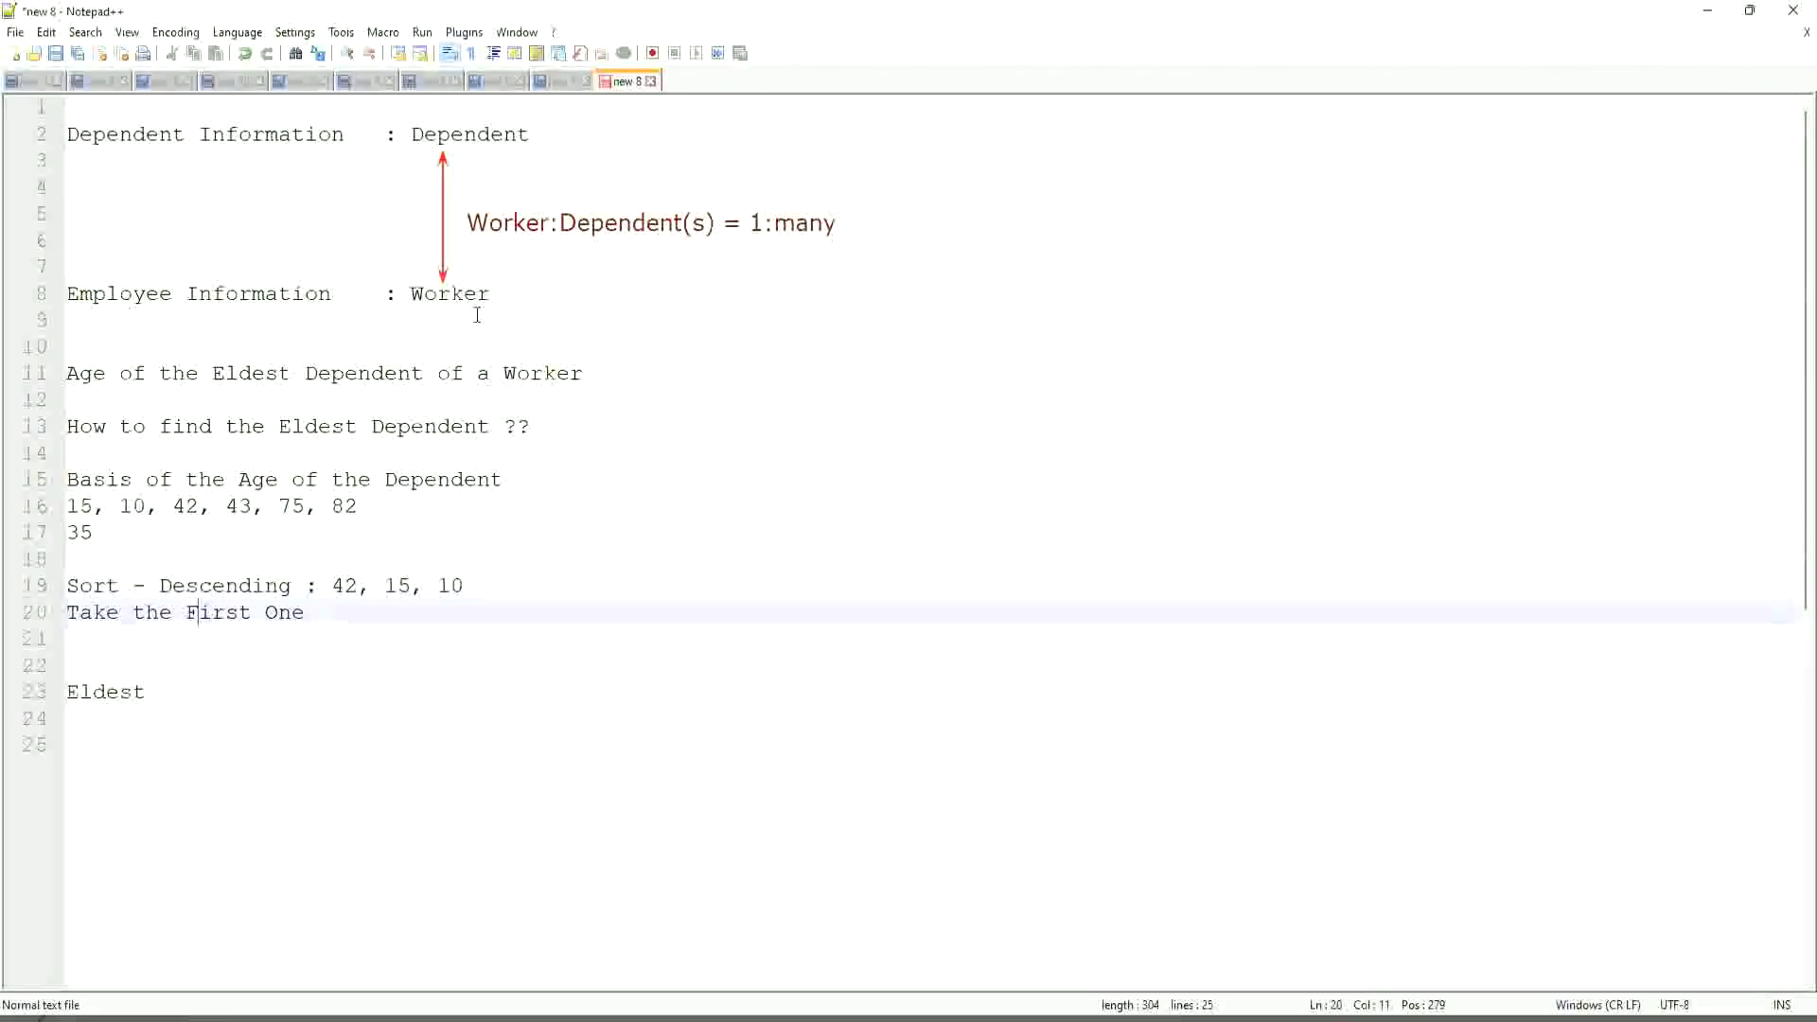
{"action": "double_click", "coordinate": [430, 294]}
{"action": "left_click", "coordinate": [467, 133]}
{"action": "double_click", "coordinate": [464, 132]}
{"action": "left_click", "coordinate": [490, 294]}
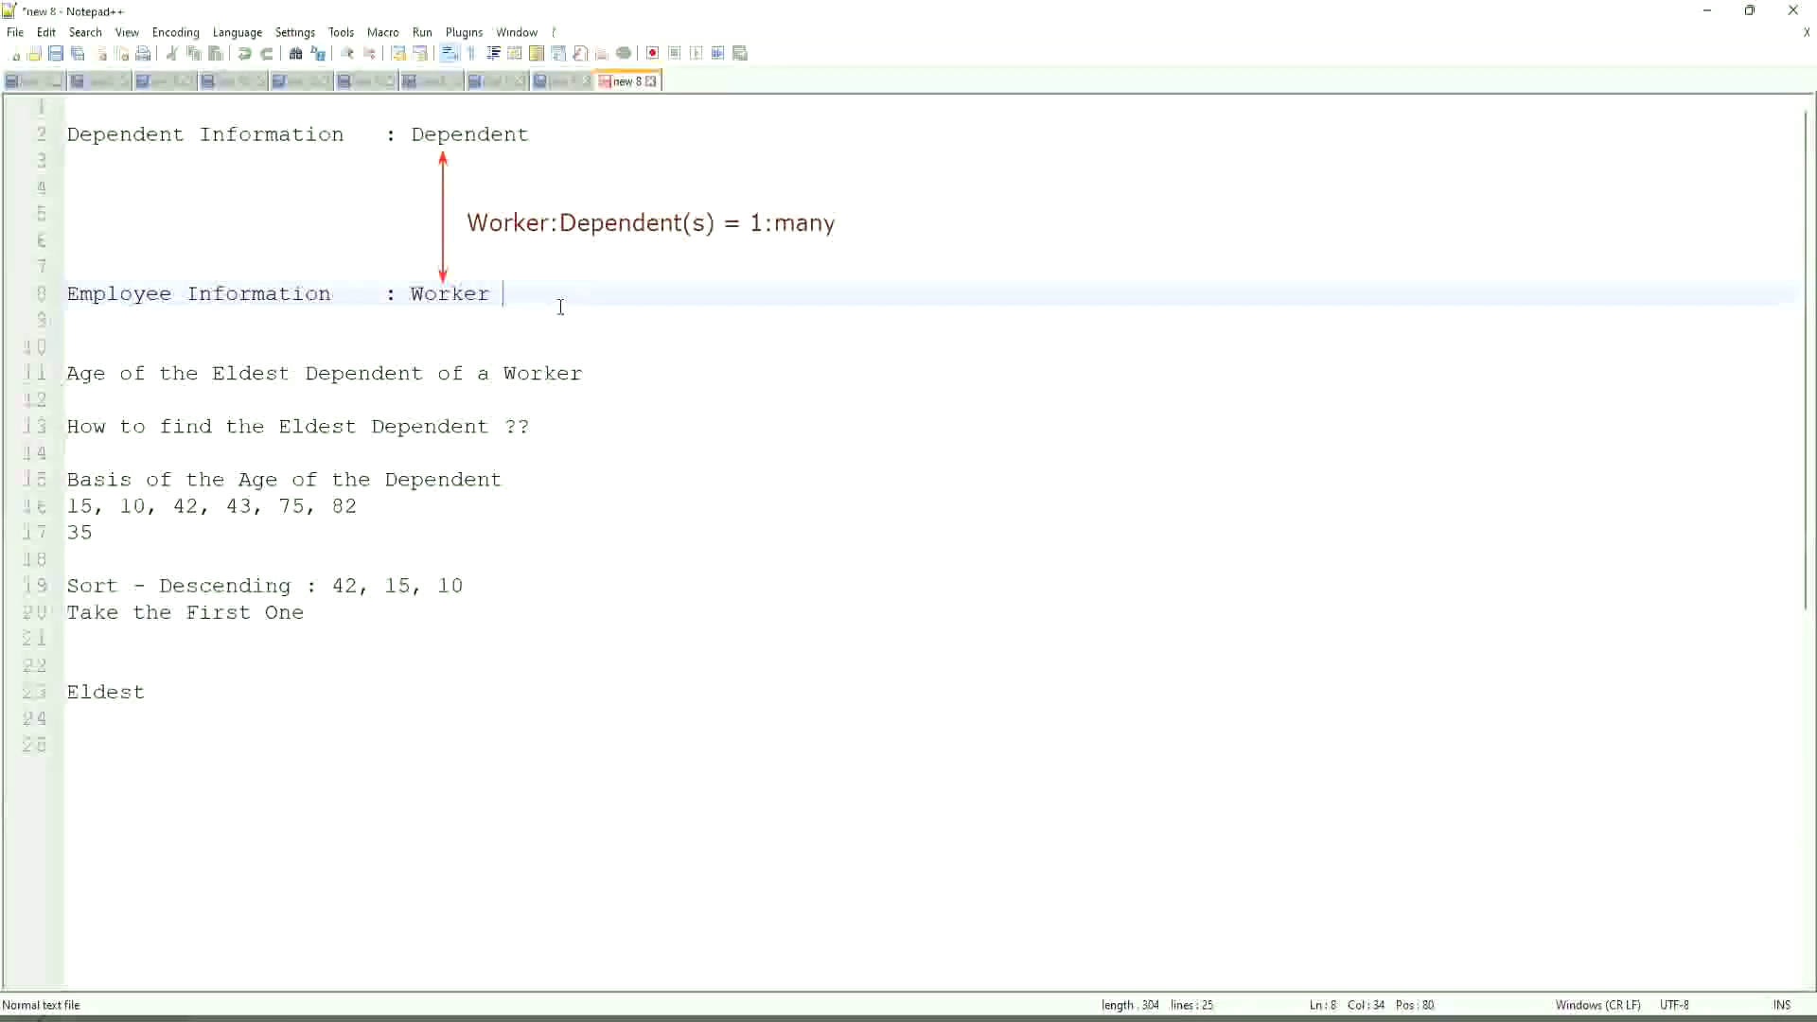
Below Eldest, write 'Extract Single Instance (ESI) / Lookup Related Value (LRV)', inserting both abbreviations.
{"action": "left_click", "coordinate": [203, 693]}
{"action": "key", "text": "Return"}
{"action": "key", "text": "Return"}
{"action": "key", "text": "Return"}
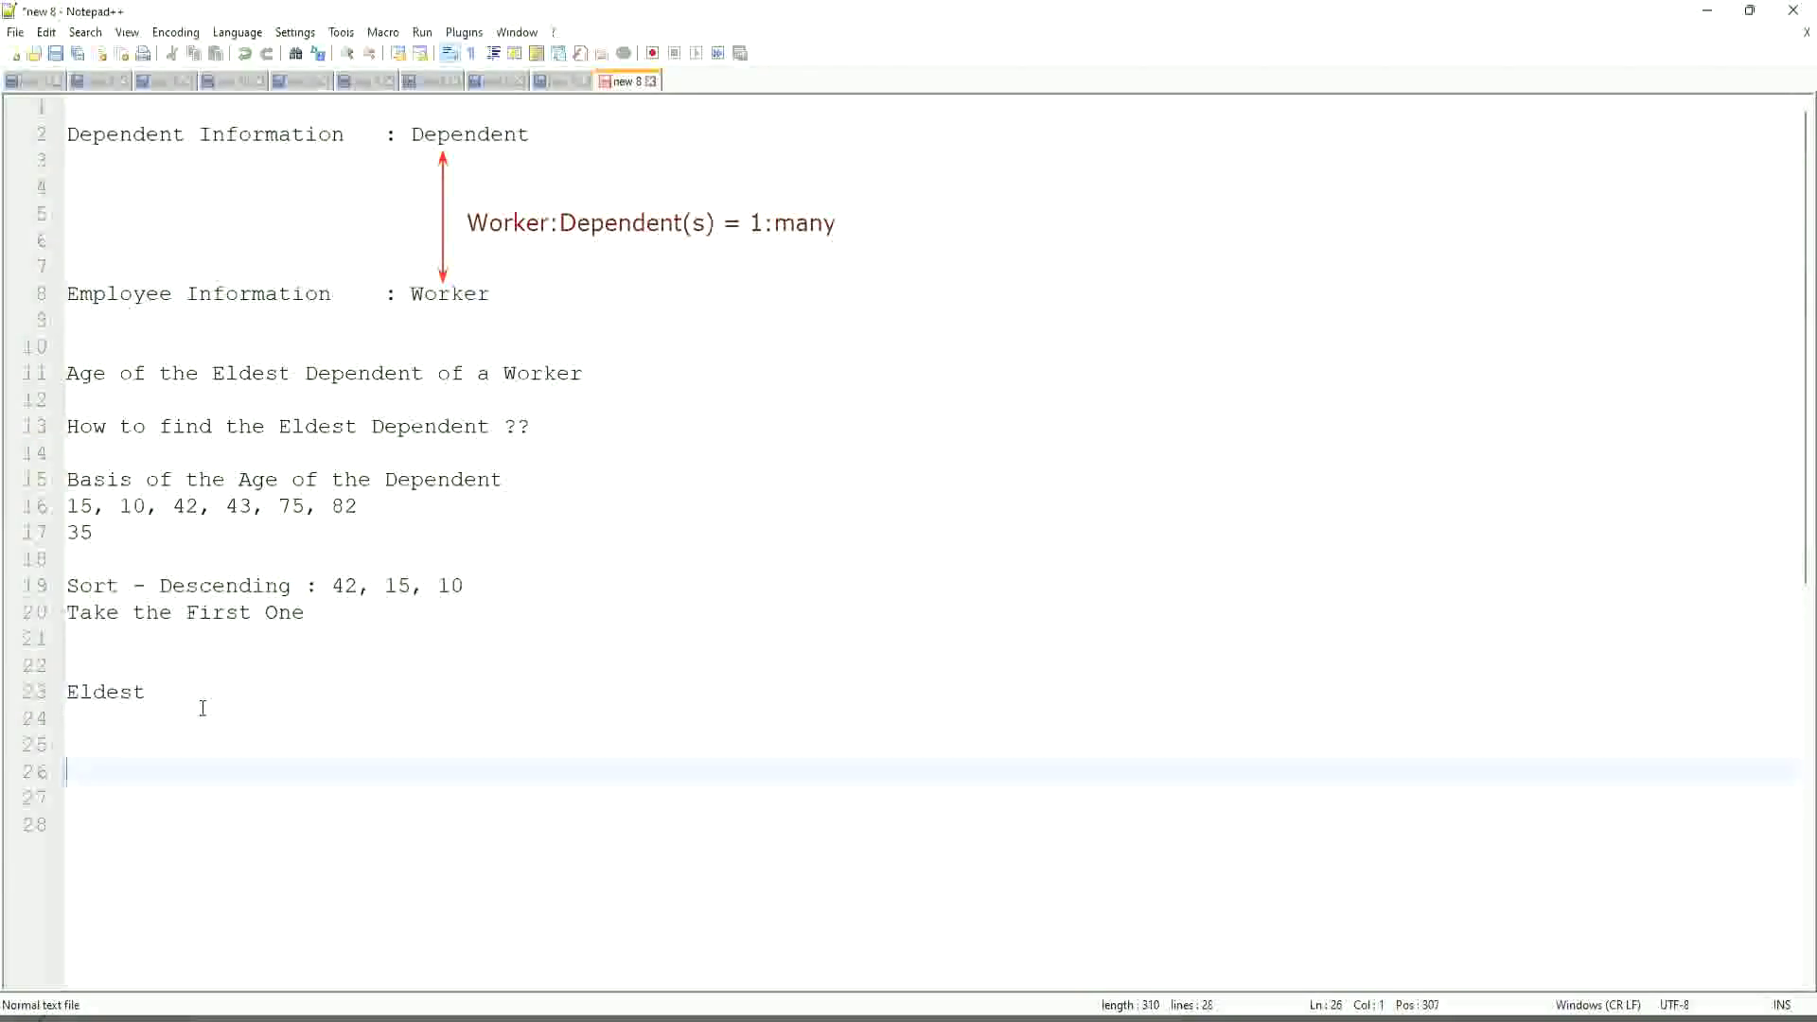
{"action": "type", "text": "Extract Single Instance "}
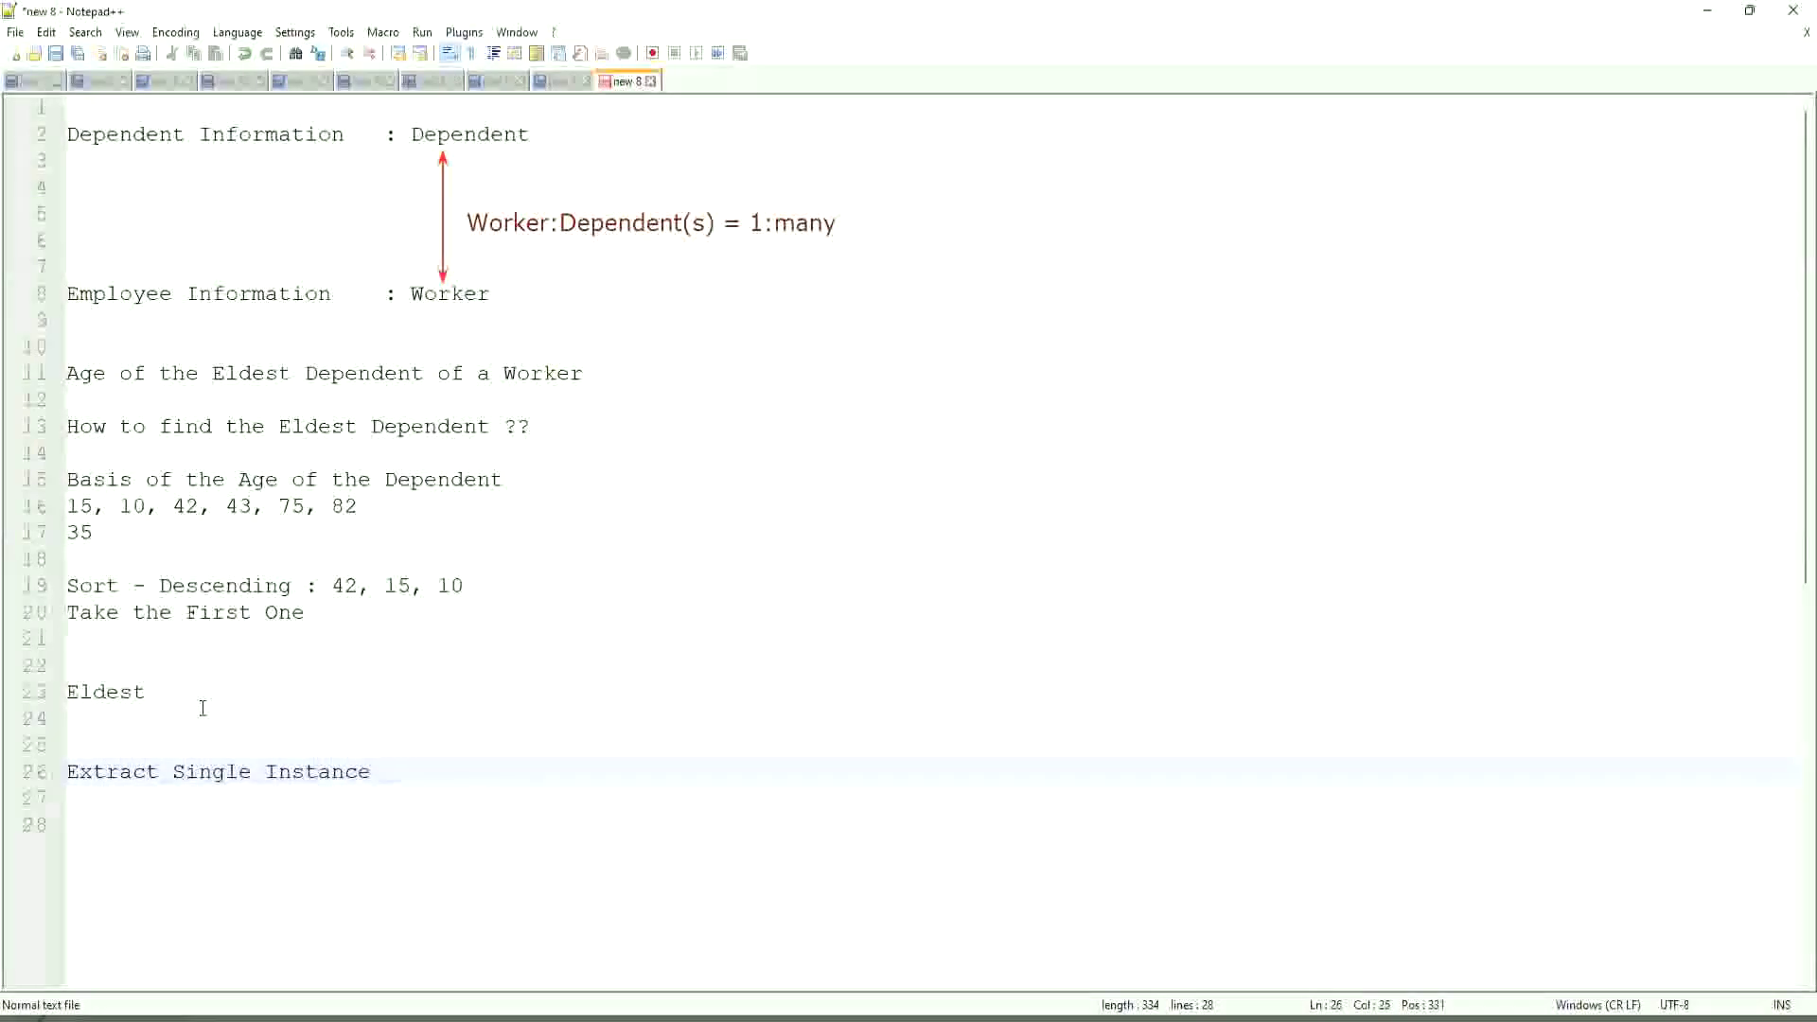
{"action": "type", "text": "/ Lookup Related Value"}
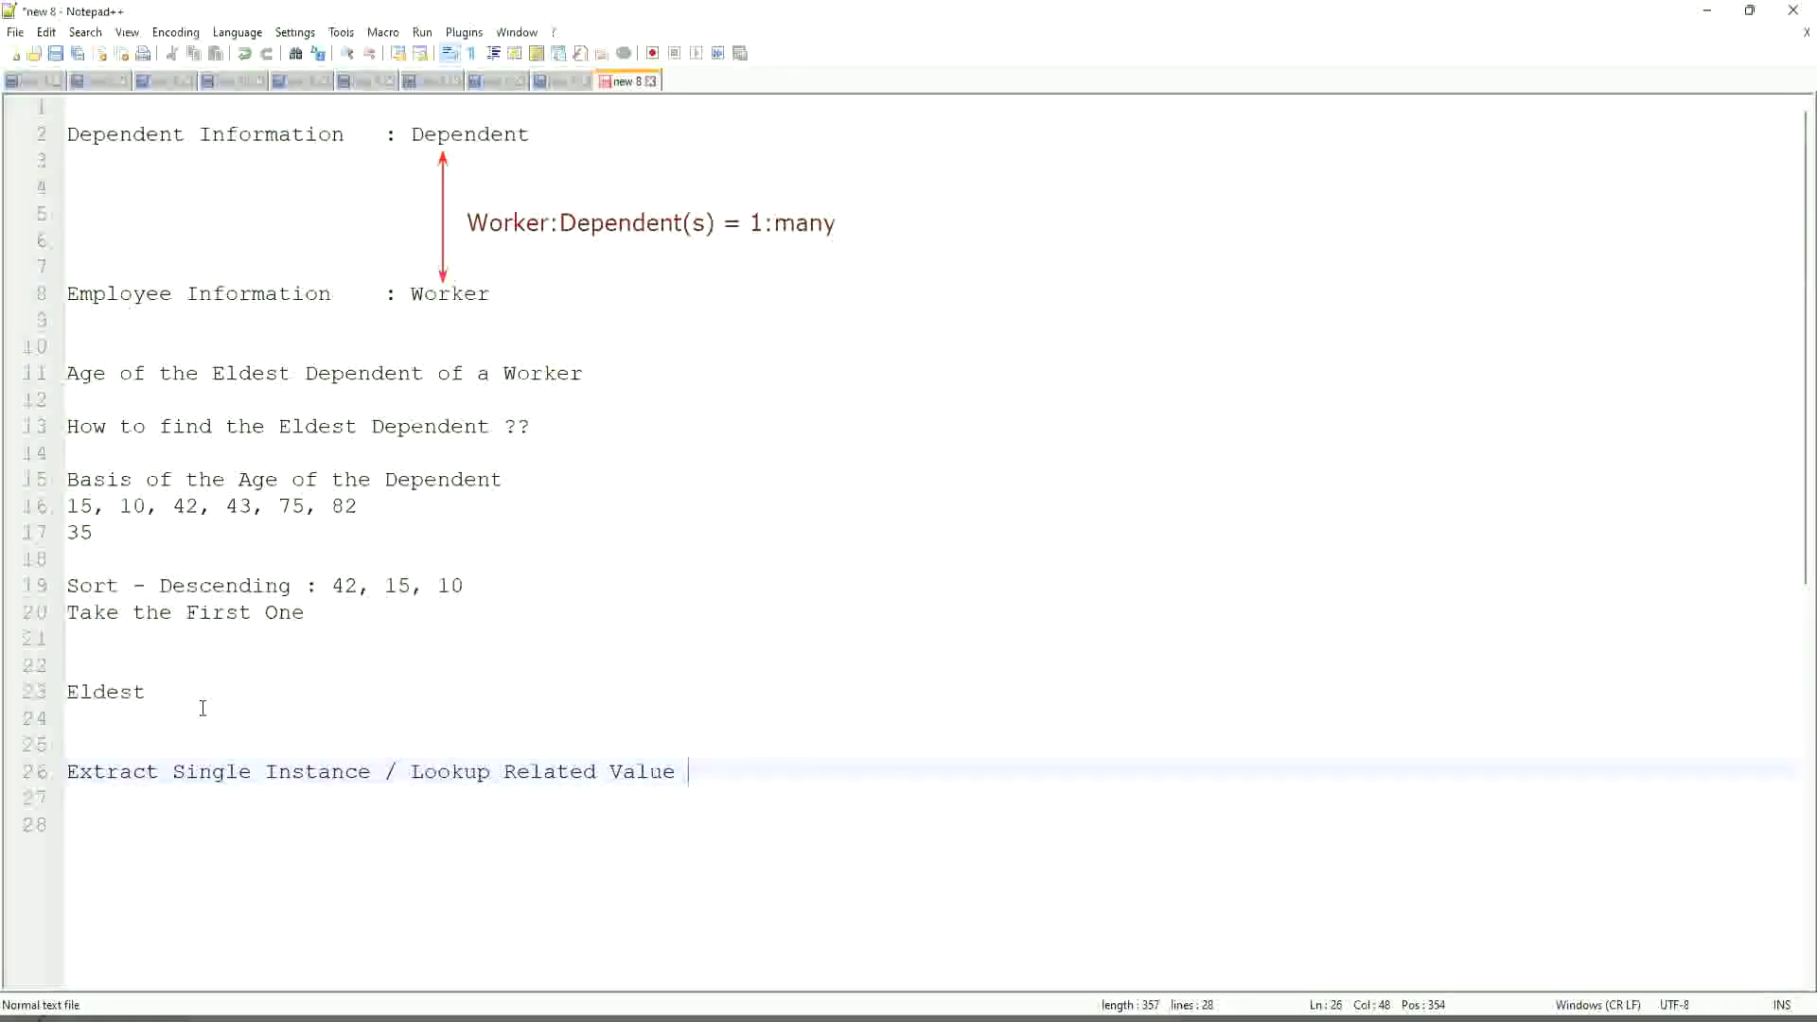
{"action": "left_click", "coordinate": [377, 770]}
{"action": "type", "text": "(ESI)"}
{"action": "left_click", "coordinate": [800, 767]}
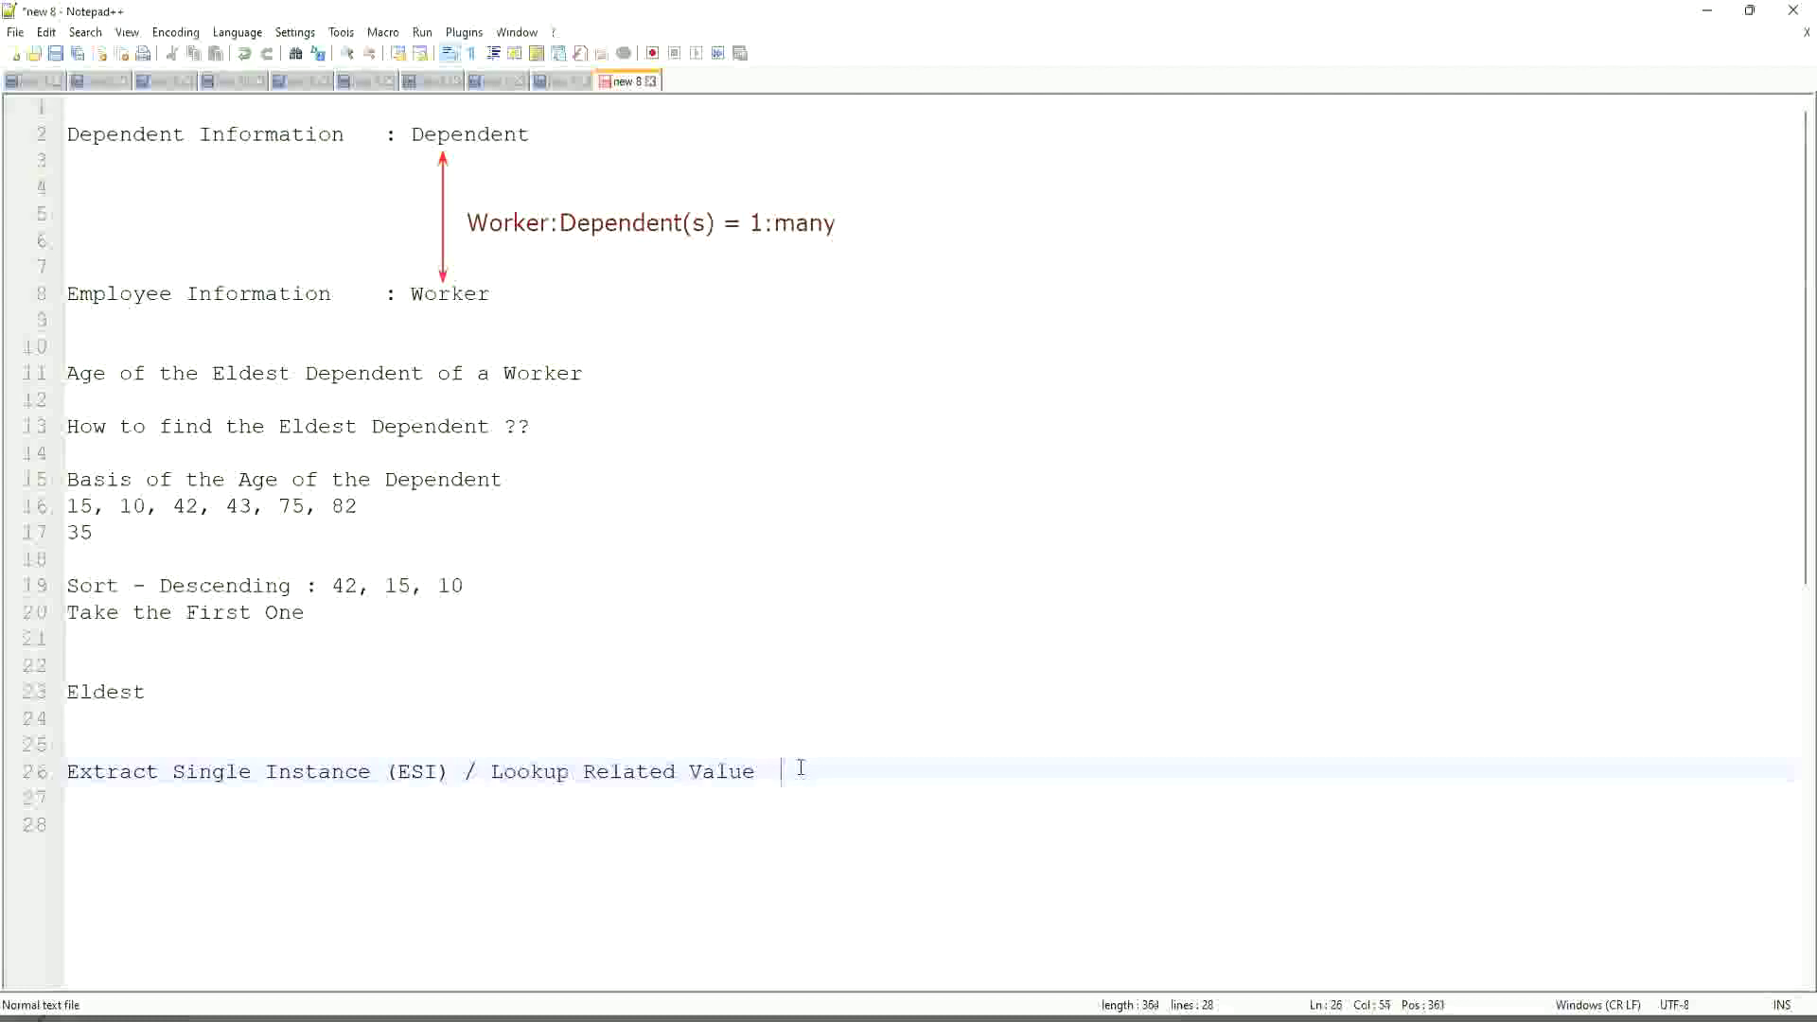
{"action": "type", "text": "(LRV)"}
{"action": "left_click", "coordinate": [832, 699]}
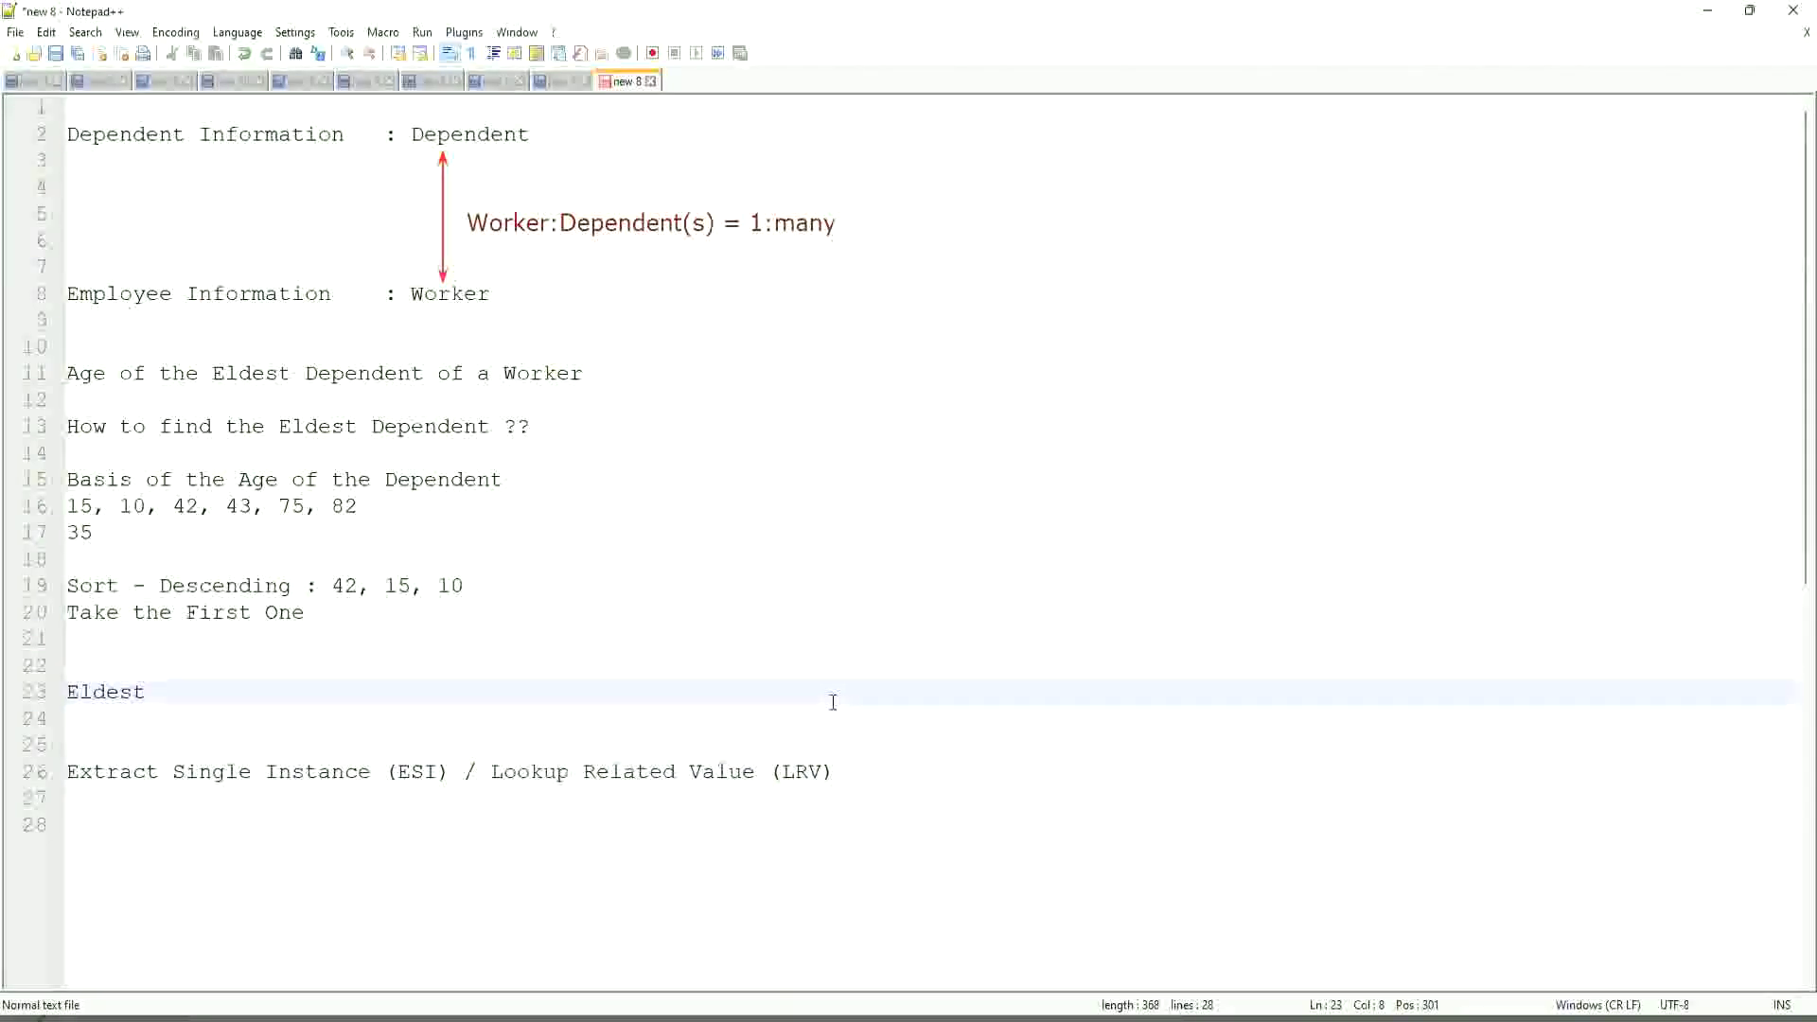
{"action": "left_click", "coordinate": [449, 774]}
{"action": "left_click_drag", "start_coordinate": [403, 772], "coordinate": [374, 792]}
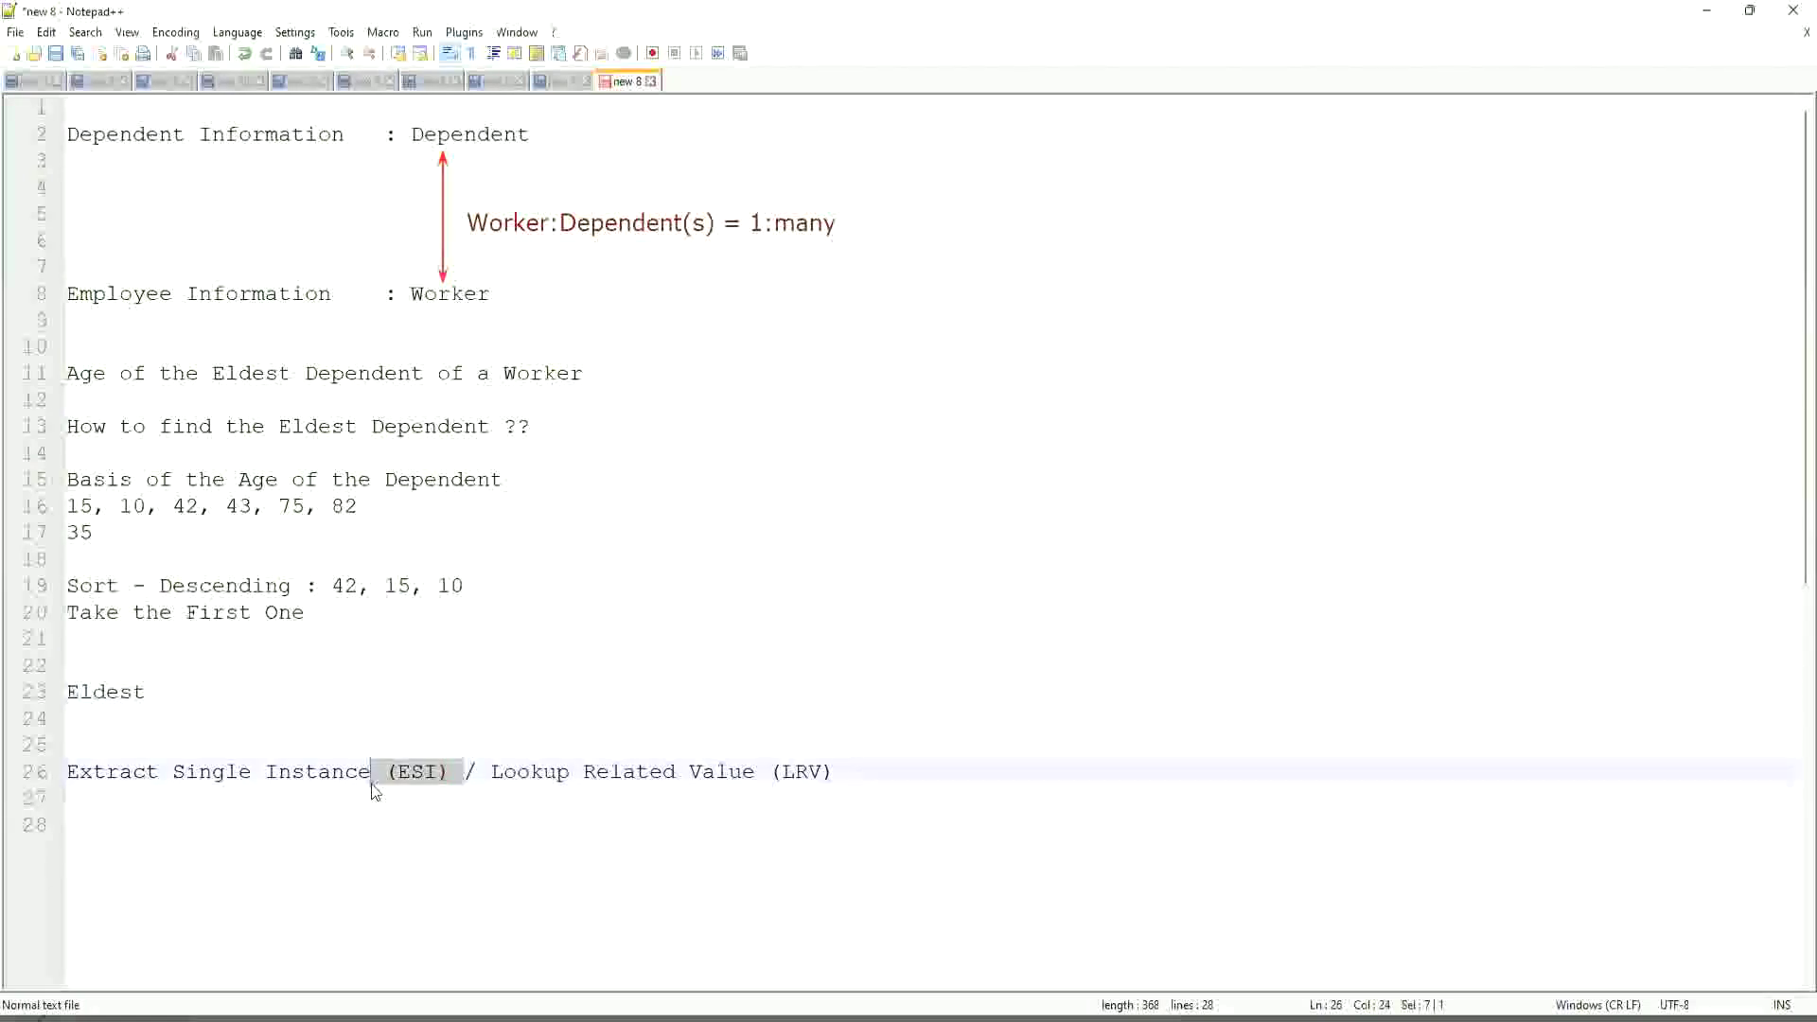
{"action": "left_click", "coordinate": [414, 775]}
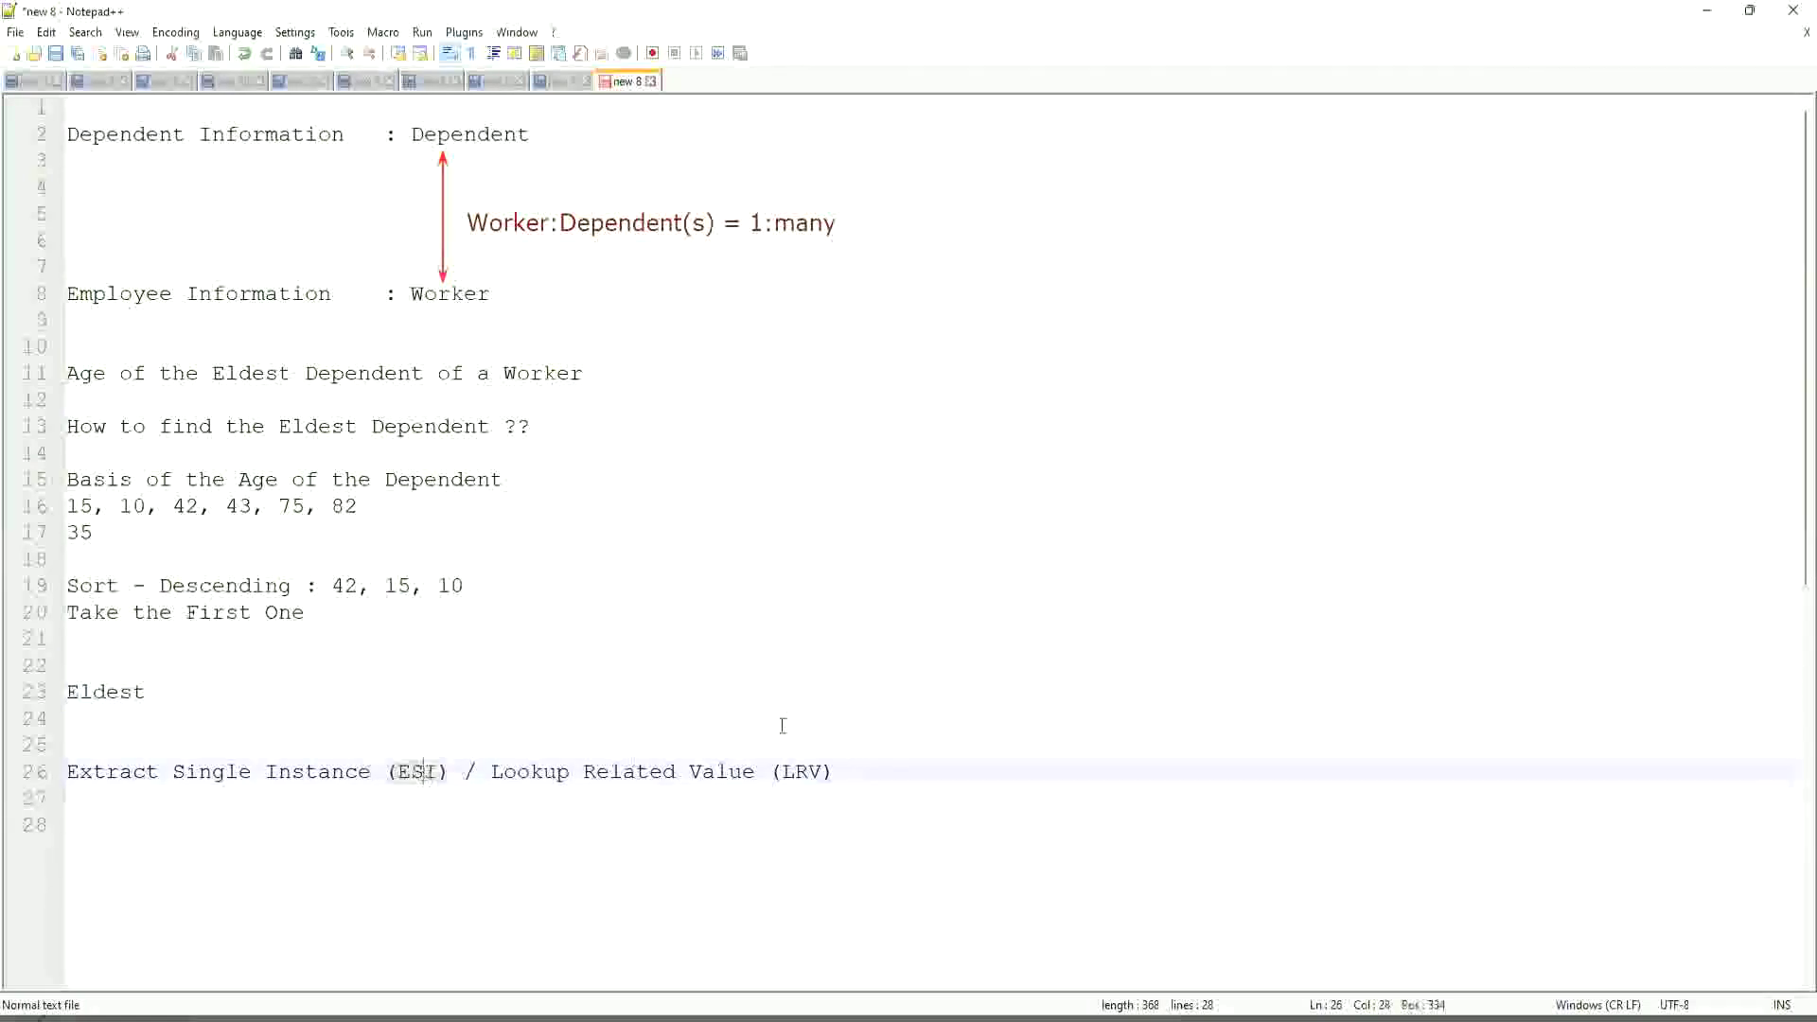
{"action": "double_click", "coordinate": [808, 774]}
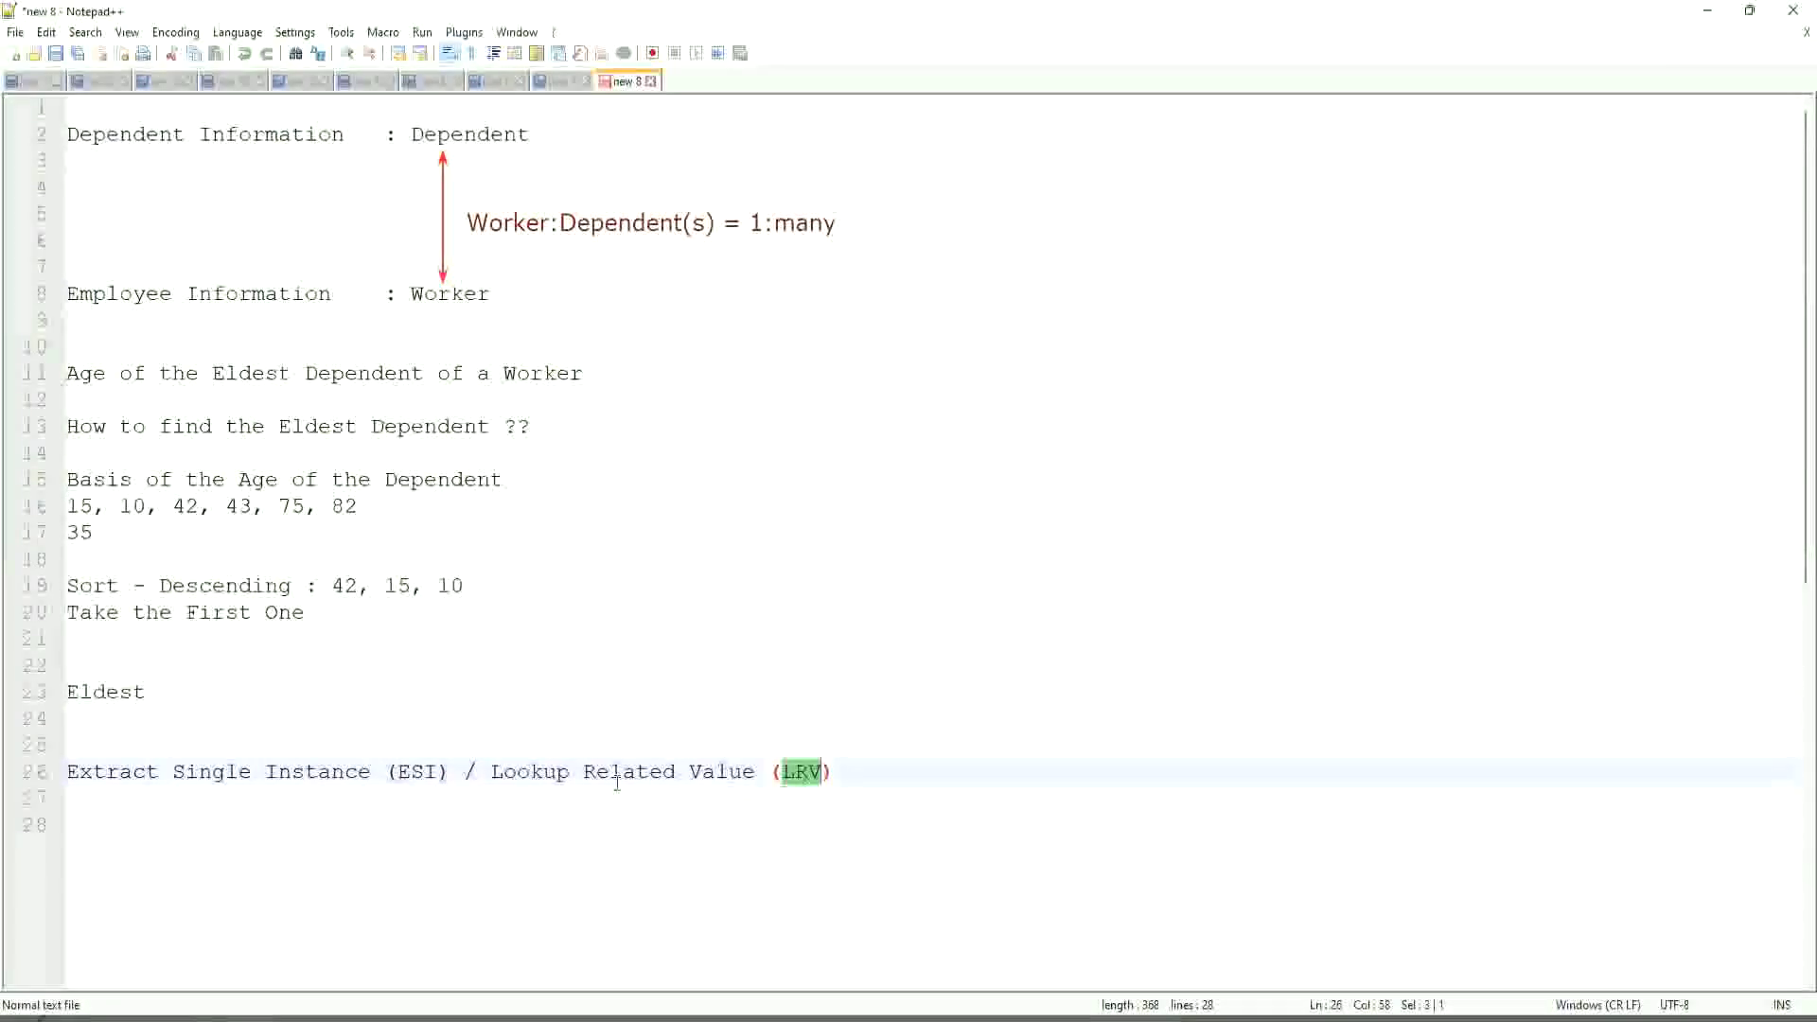
{"action": "left_click", "coordinate": [205, 774]}
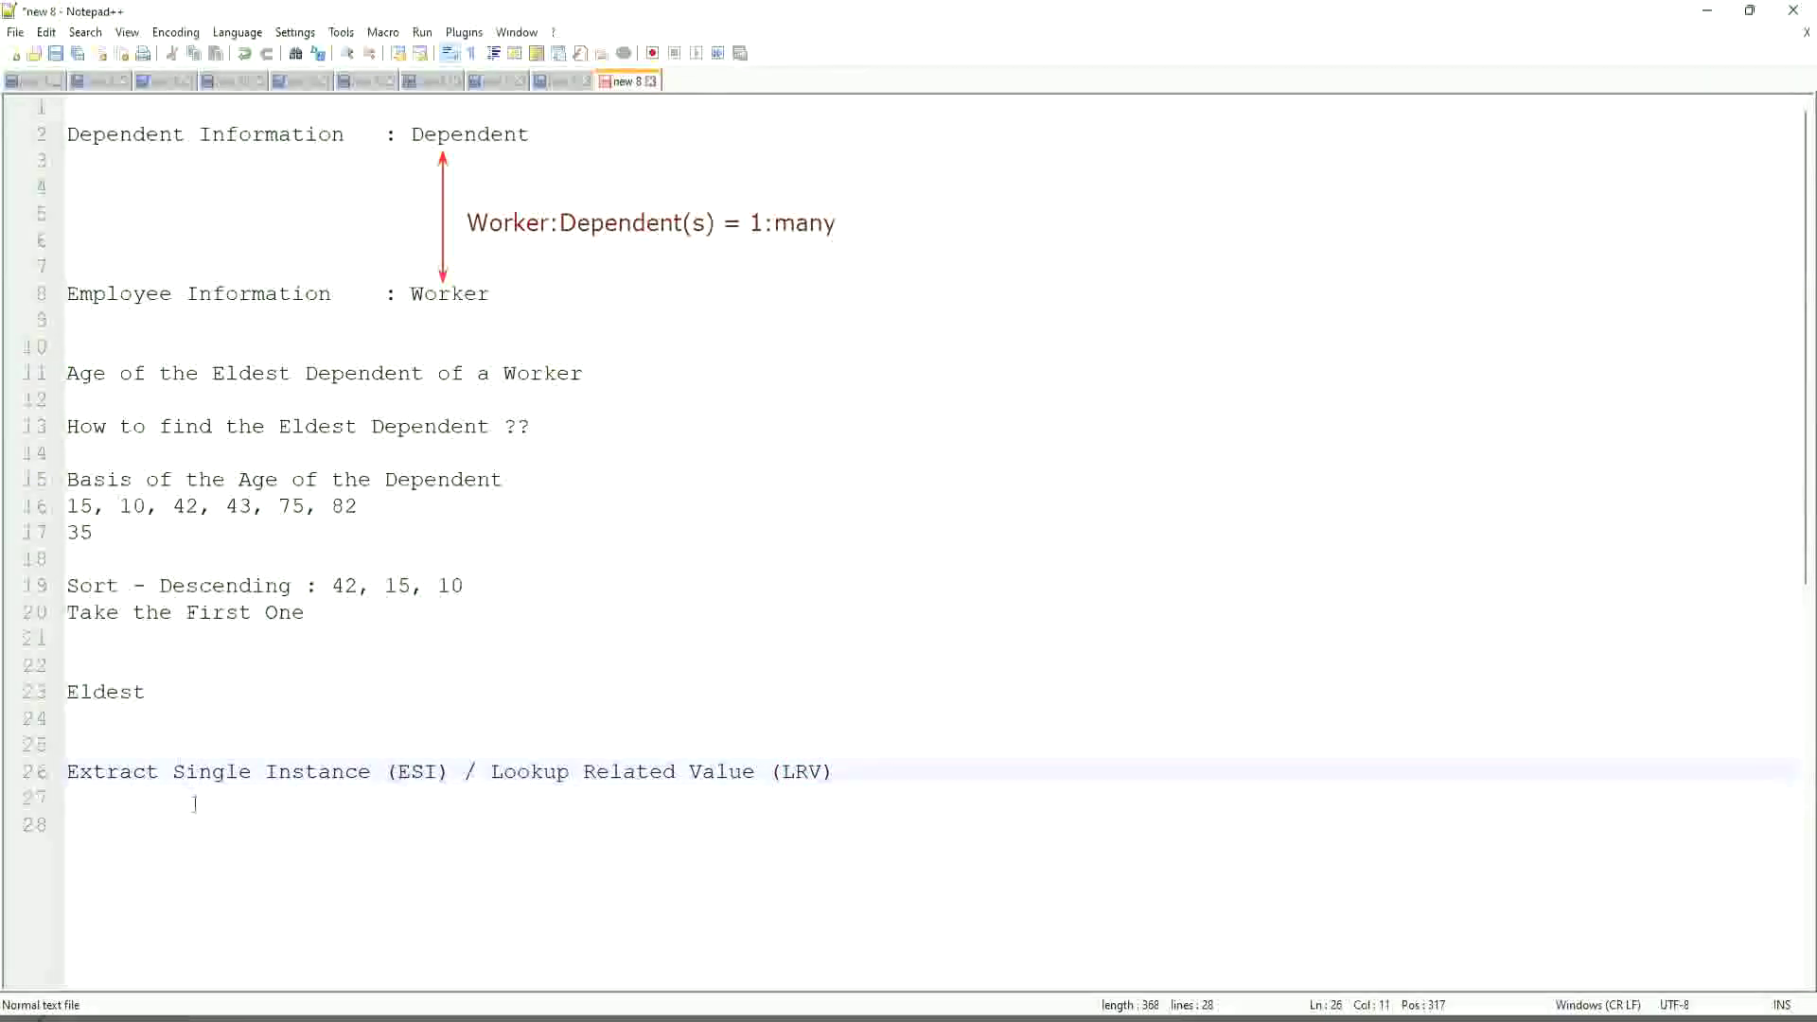
{"action": "left_click", "coordinate": [292, 774]}
{"action": "left_click_drag", "start_coordinate": [449, 775], "coordinate": [18, 752]}
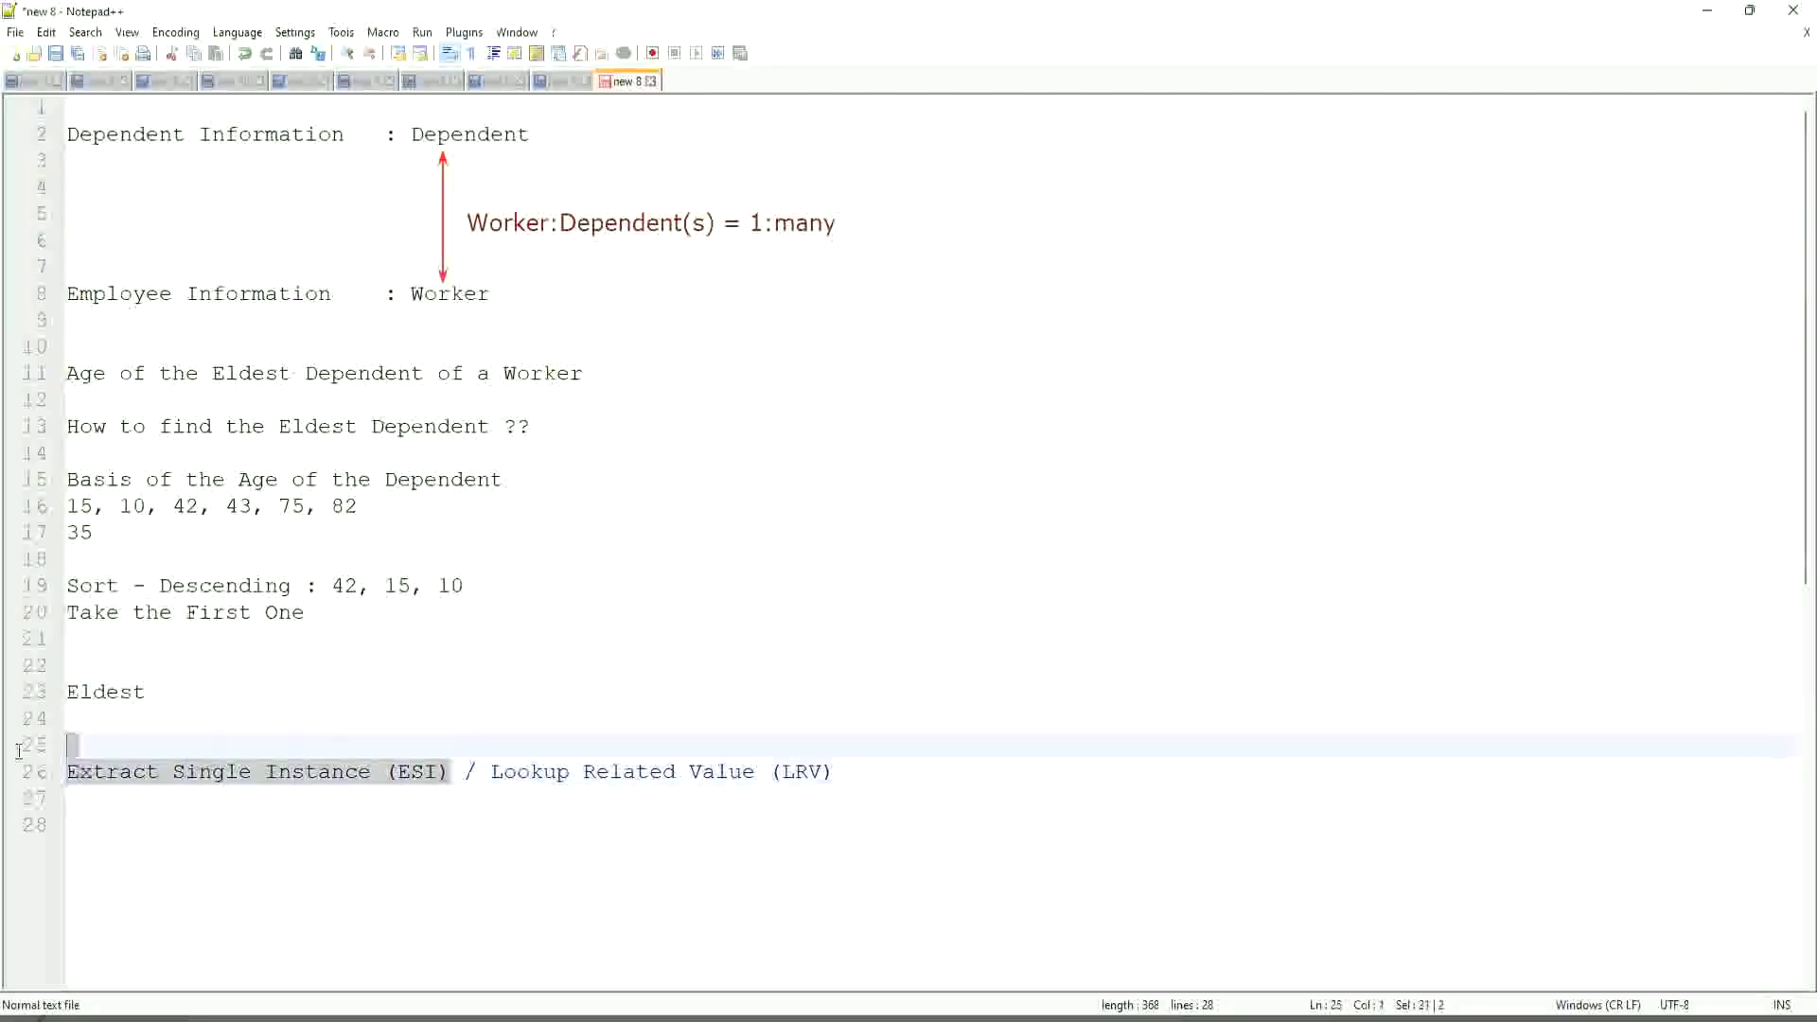
{"action": "left_click", "coordinate": [264, 773]}
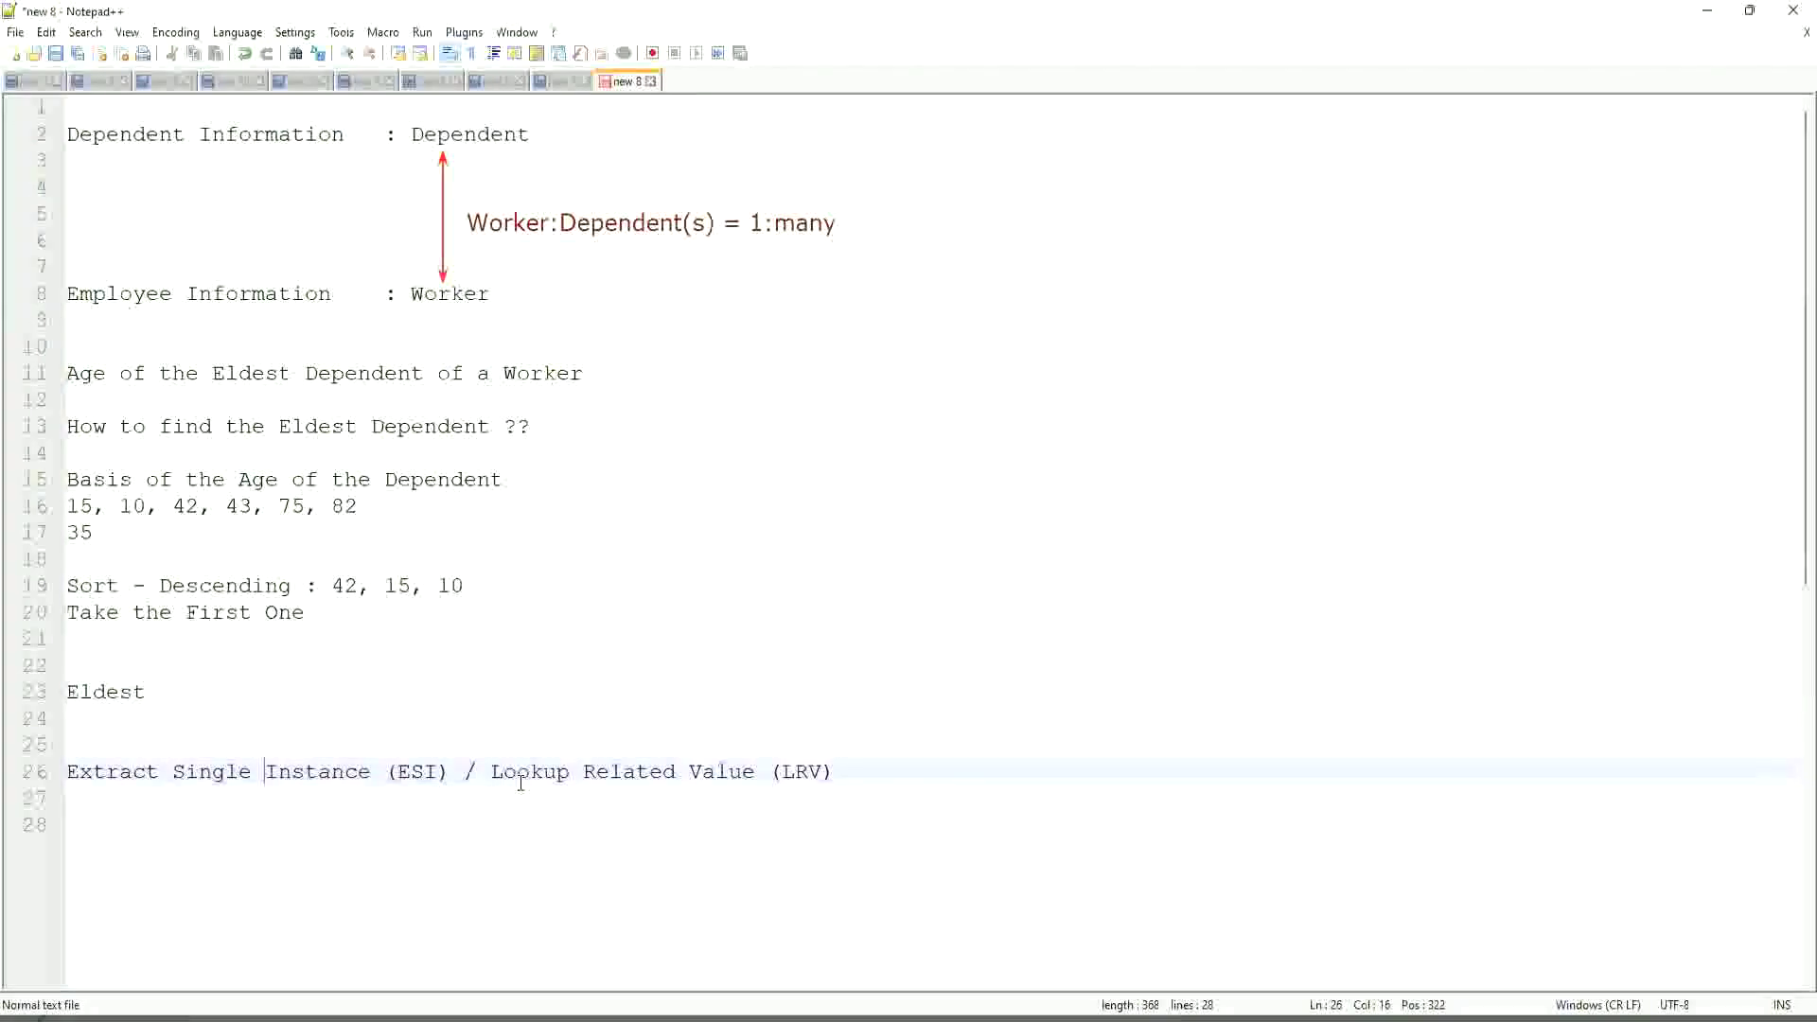
{"action": "left_click_drag", "start_coordinate": [491, 772], "coordinate": [756, 774]}
{"action": "left_click_drag", "start_coordinate": [887, 773], "coordinate": [896, 773]}
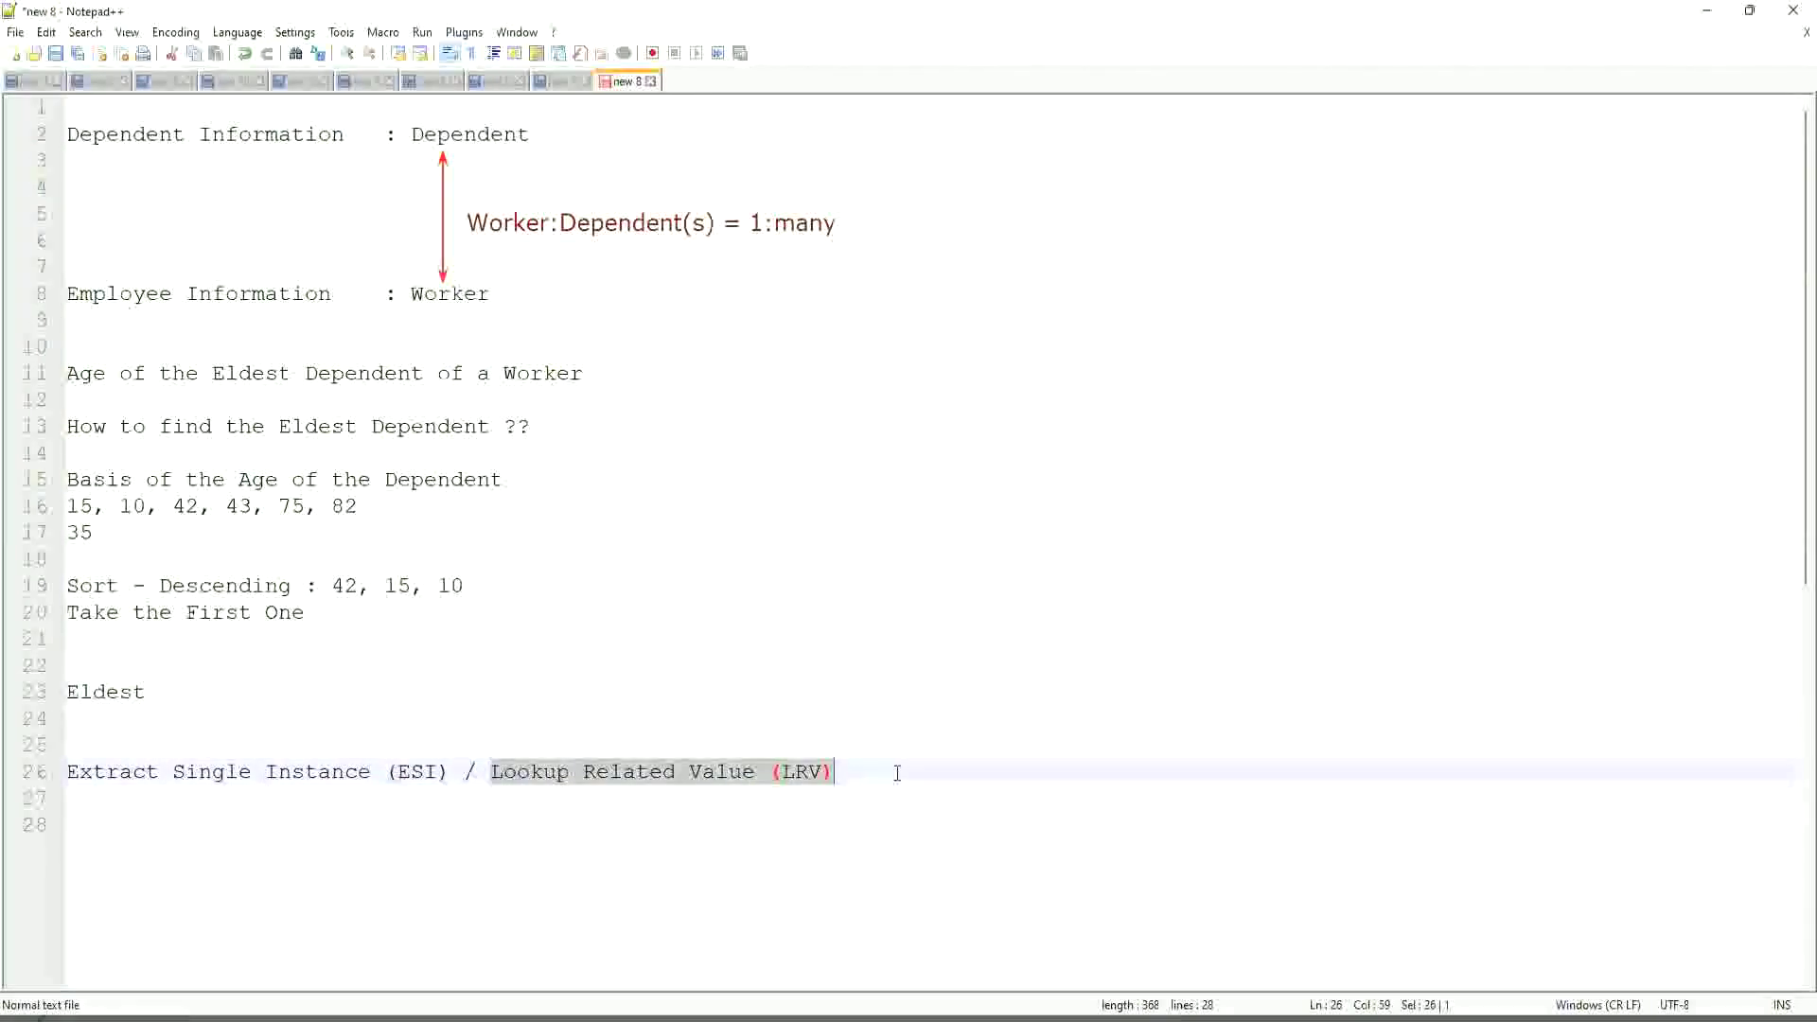
{"action": "left_click", "coordinate": [845, 667]}
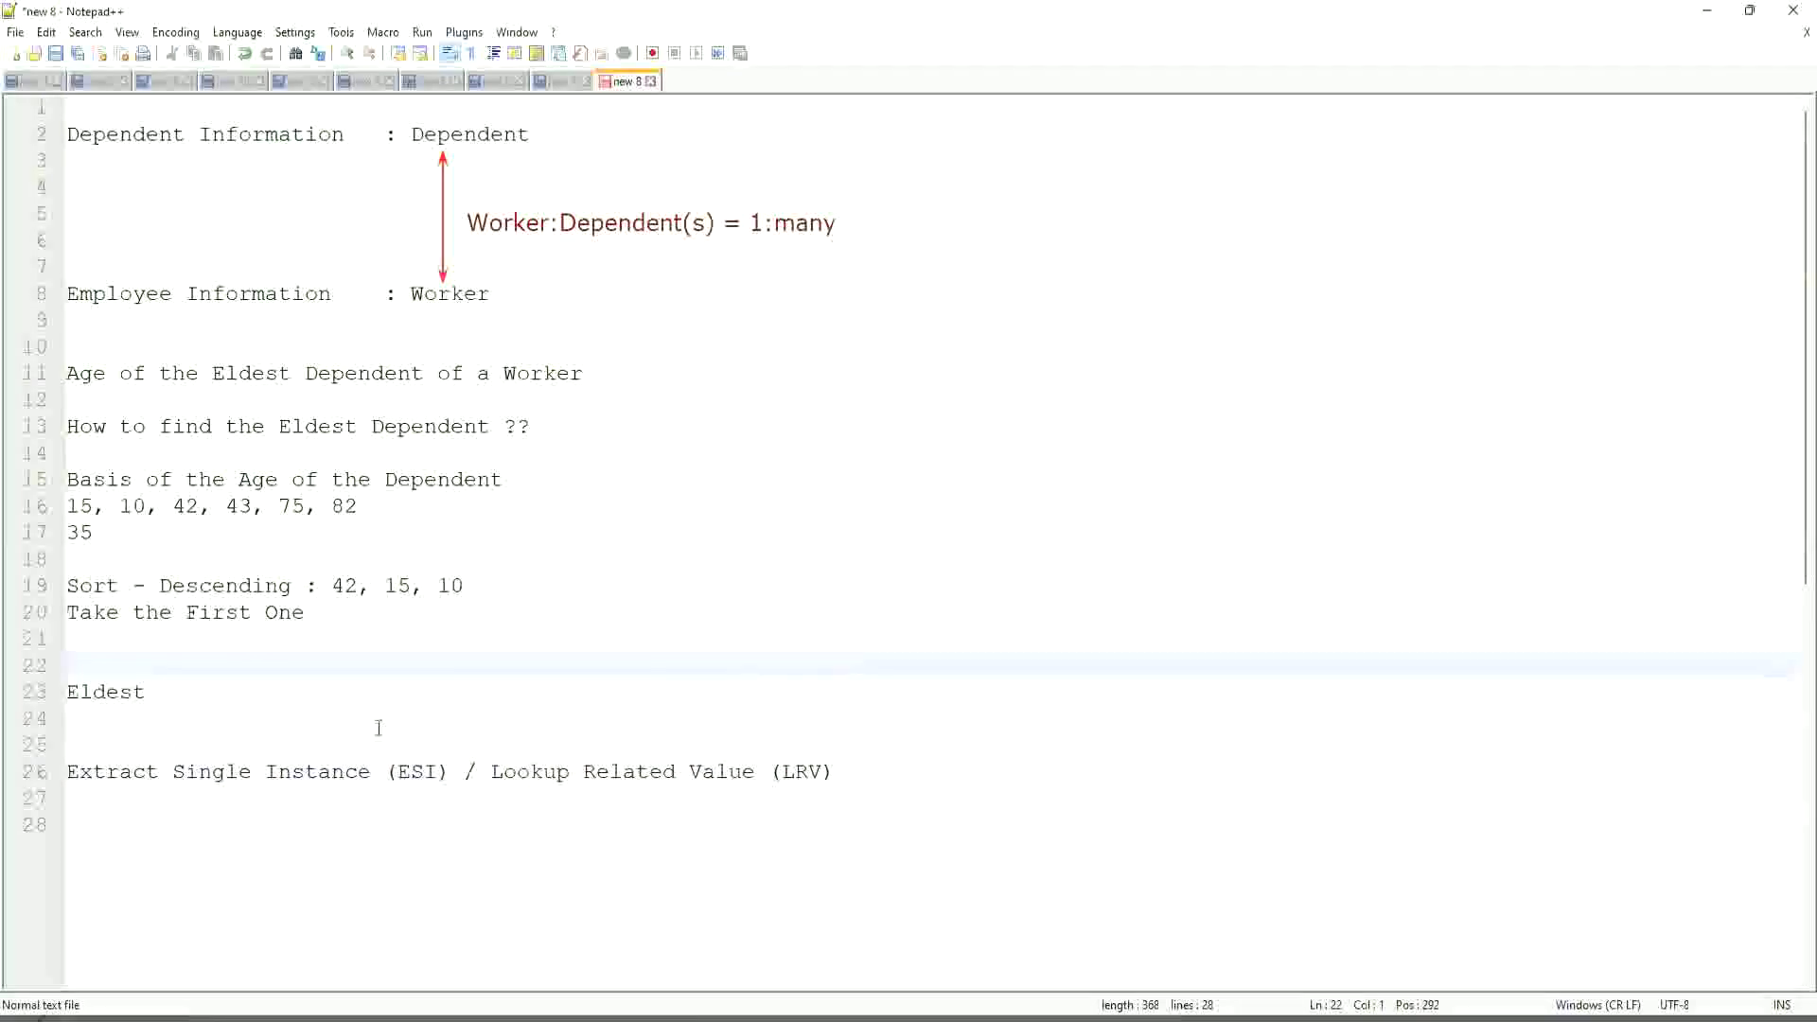
{"action": "left_click", "coordinate": [340, 730]}
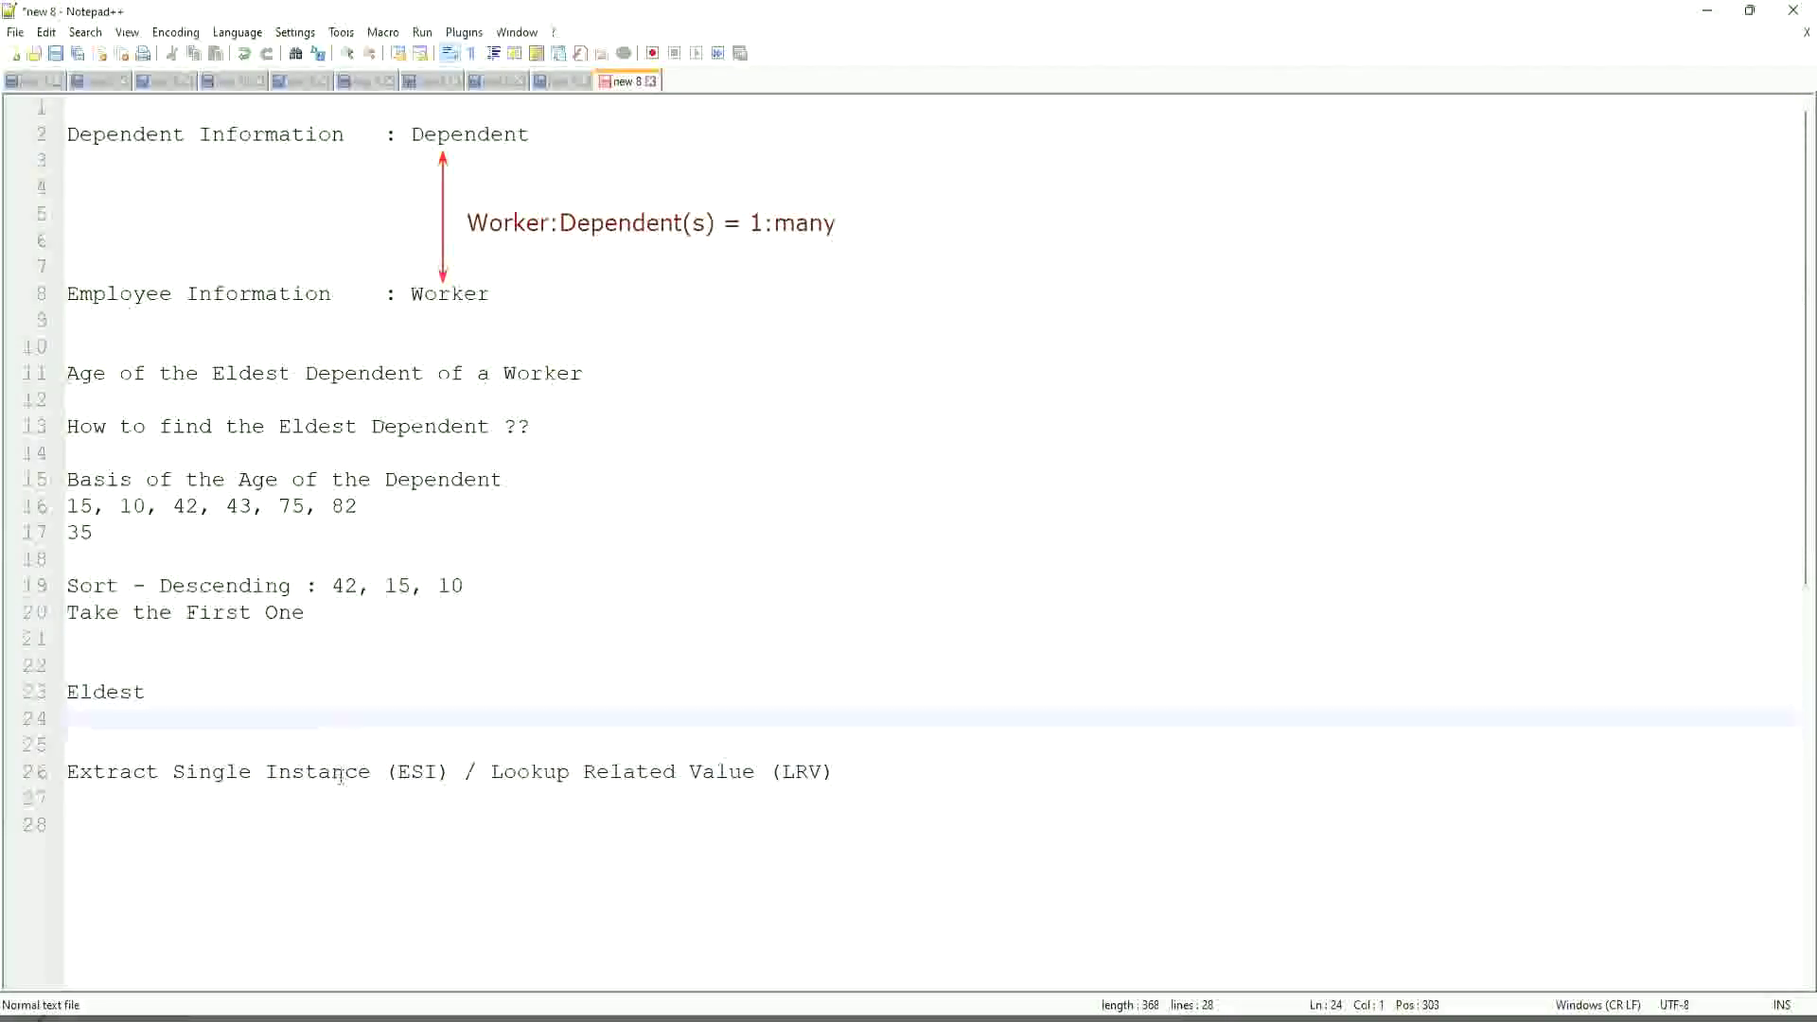
{"action": "left_click", "coordinate": [409, 772]}
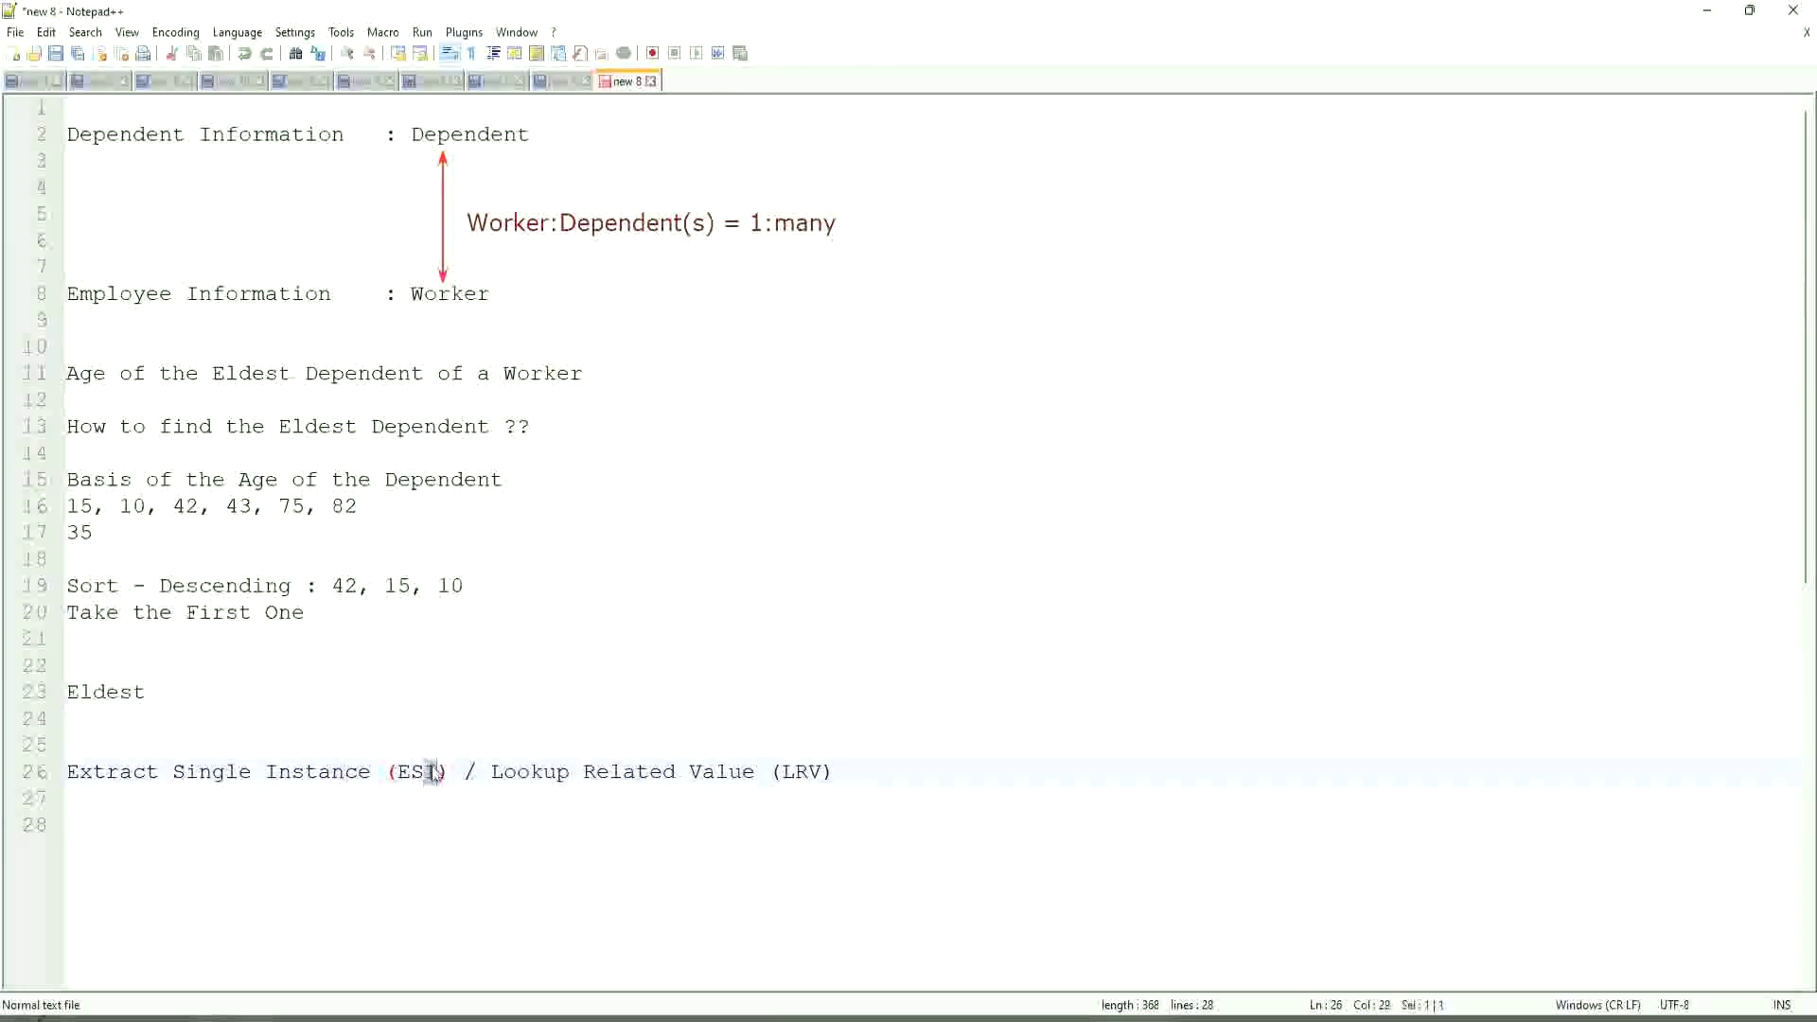